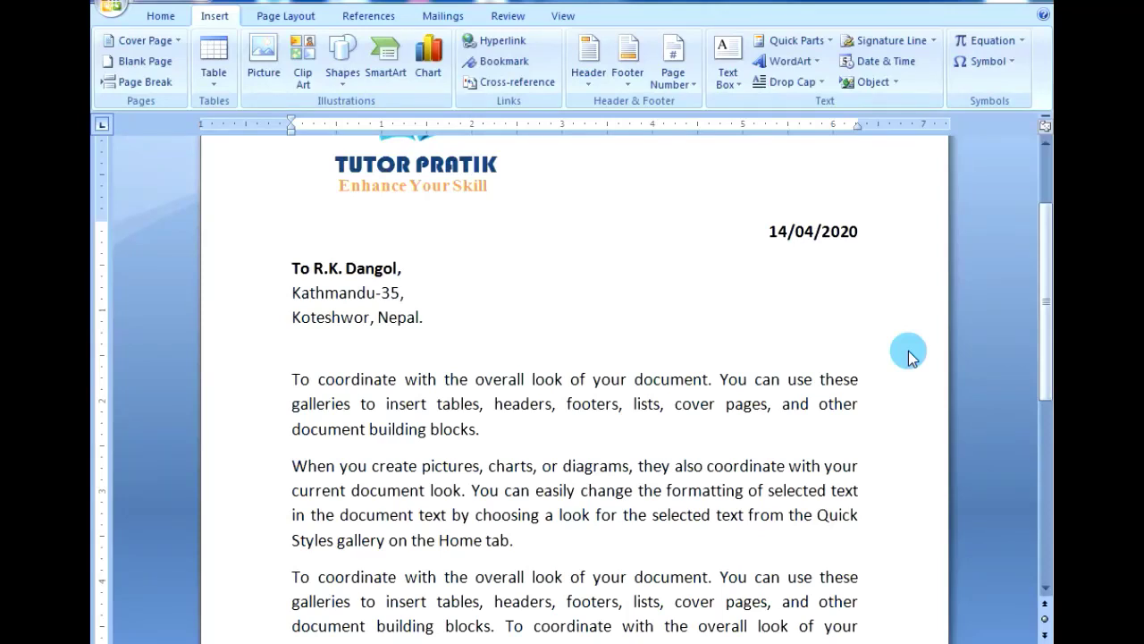
Scroll through the blank page and briefly open, then close, the Shapes gallery.
{"action": "scroll", "coordinate": [912, 353], "scroll_direction": "up", "scroll_amount": 3}
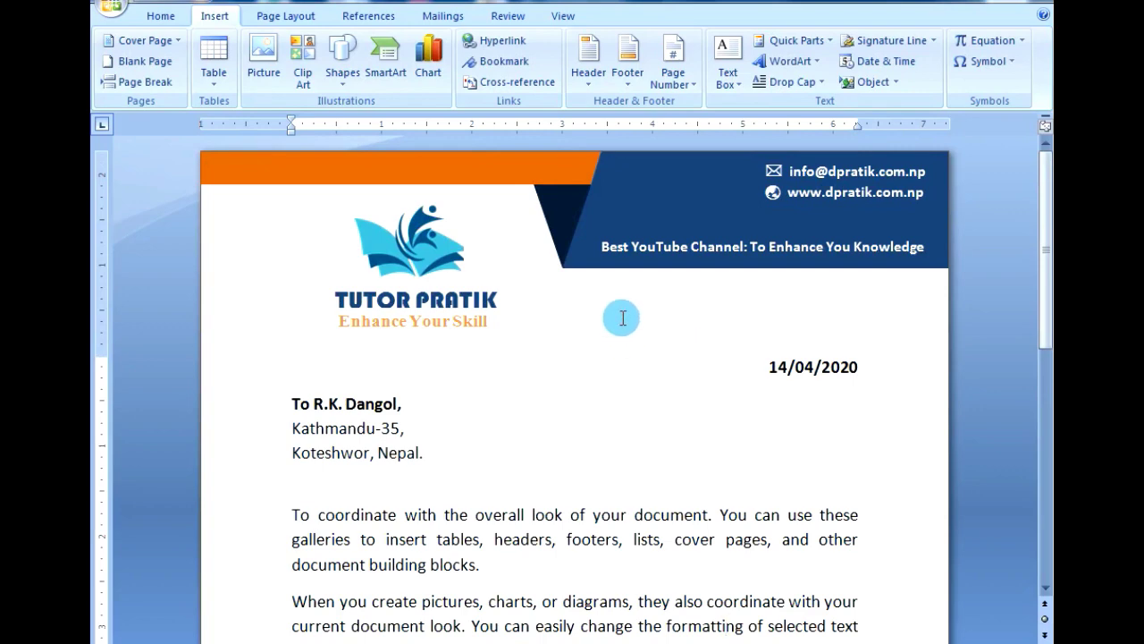
{"action": "scroll", "coordinate": [624, 318], "scroll_direction": "down", "scroll_amount": 3}
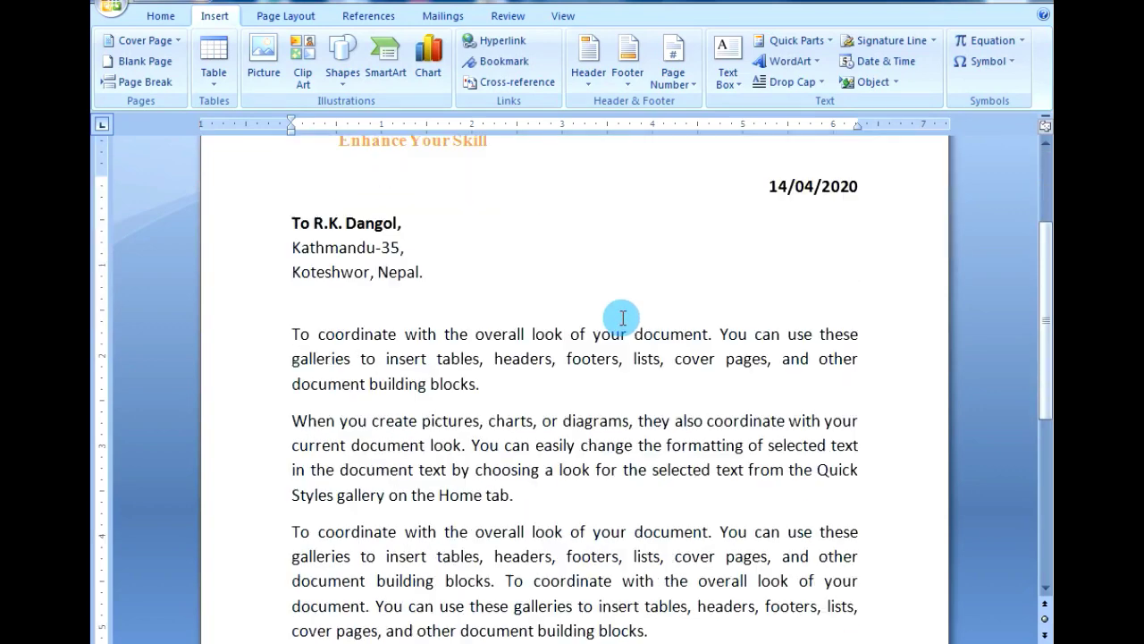
{"action": "scroll", "coordinate": [623, 319], "scroll_direction": "down", "scroll_amount": 3}
{"action": "scroll", "coordinate": [623, 318], "scroll_direction": "down", "scroll_amount": 2}
{"action": "scroll", "coordinate": [623, 319], "scroll_direction": "down", "scroll_amount": 1}
{"action": "scroll", "coordinate": [623, 319], "scroll_direction": "down", "scroll_amount": 1}
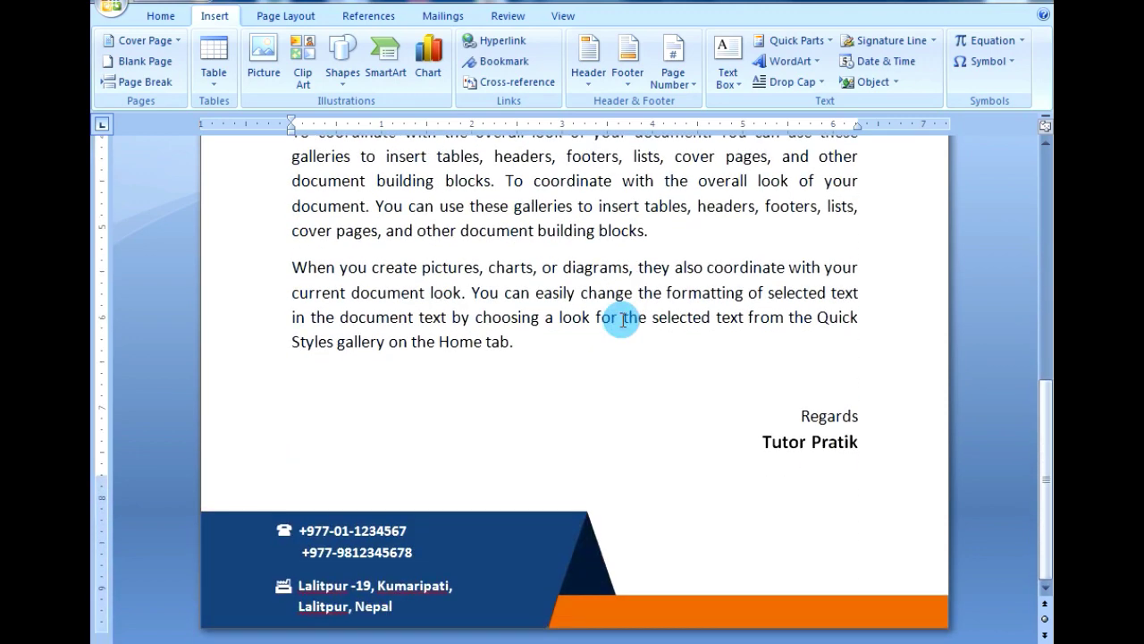
{"action": "scroll", "coordinate": [625, 325], "scroll_direction": "up", "scroll_amount": 3}
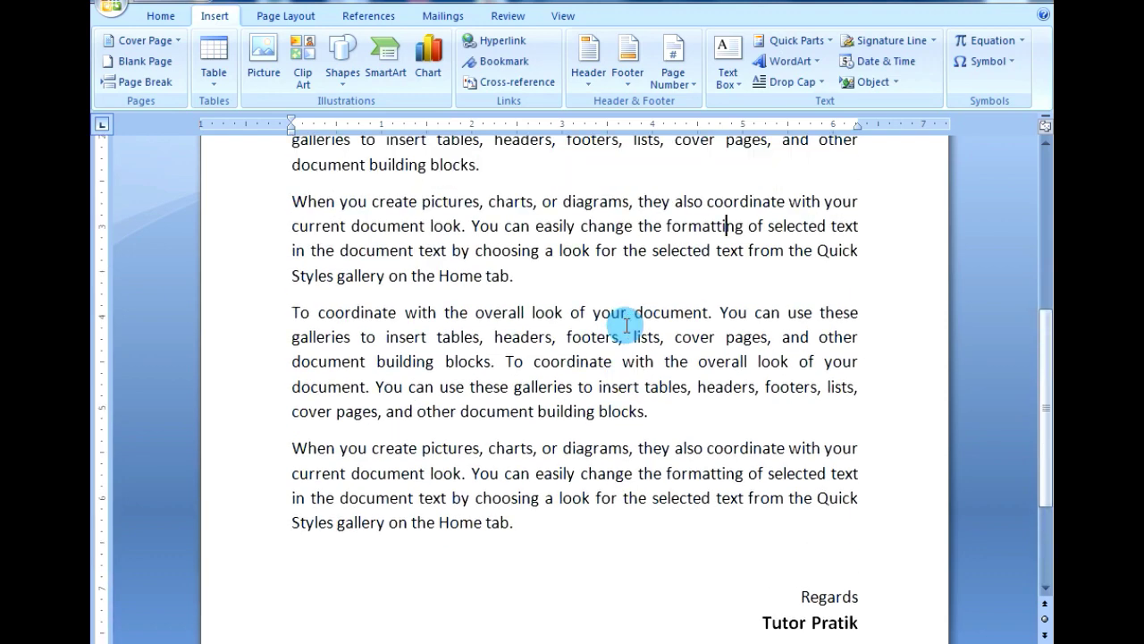
{"action": "scroll", "coordinate": [626, 326], "scroll_direction": "up", "scroll_amount": 3}
{"action": "scroll", "coordinate": [626, 326], "scroll_direction": "up", "scroll_amount": 4}
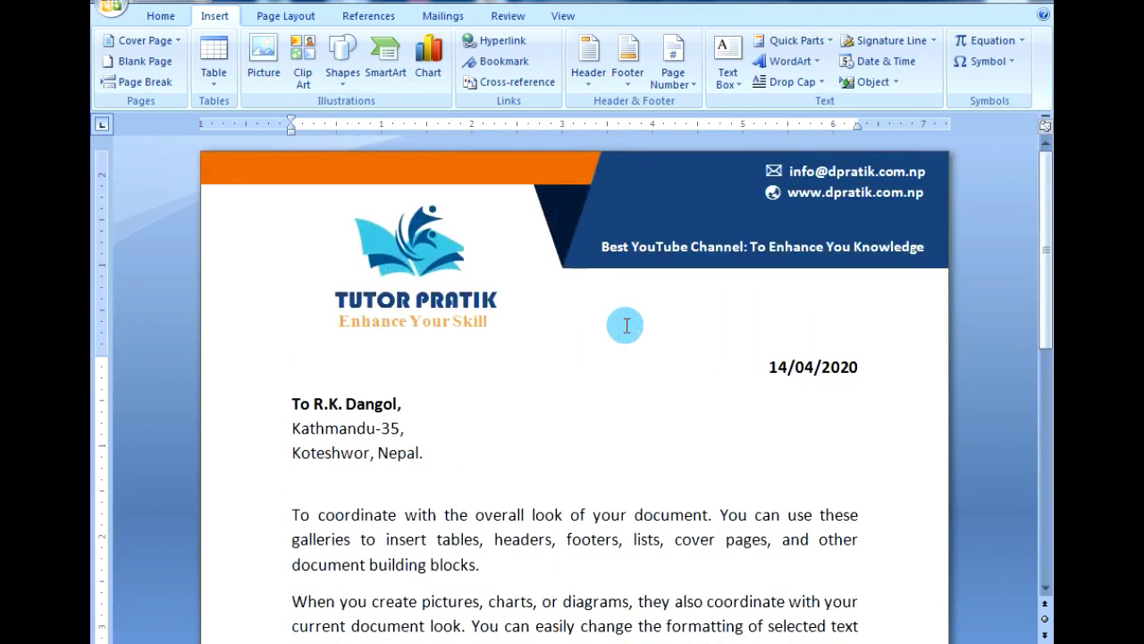
{"action": "left_click", "coordinate": [348, 53]}
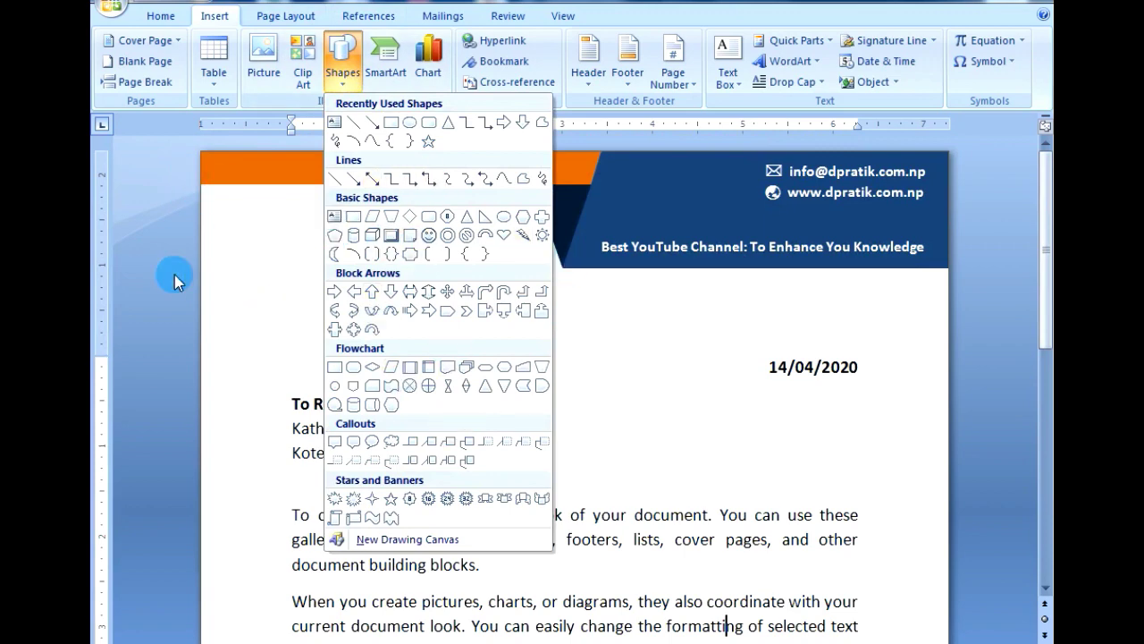
{"action": "left_click", "coordinate": [215, 282]}
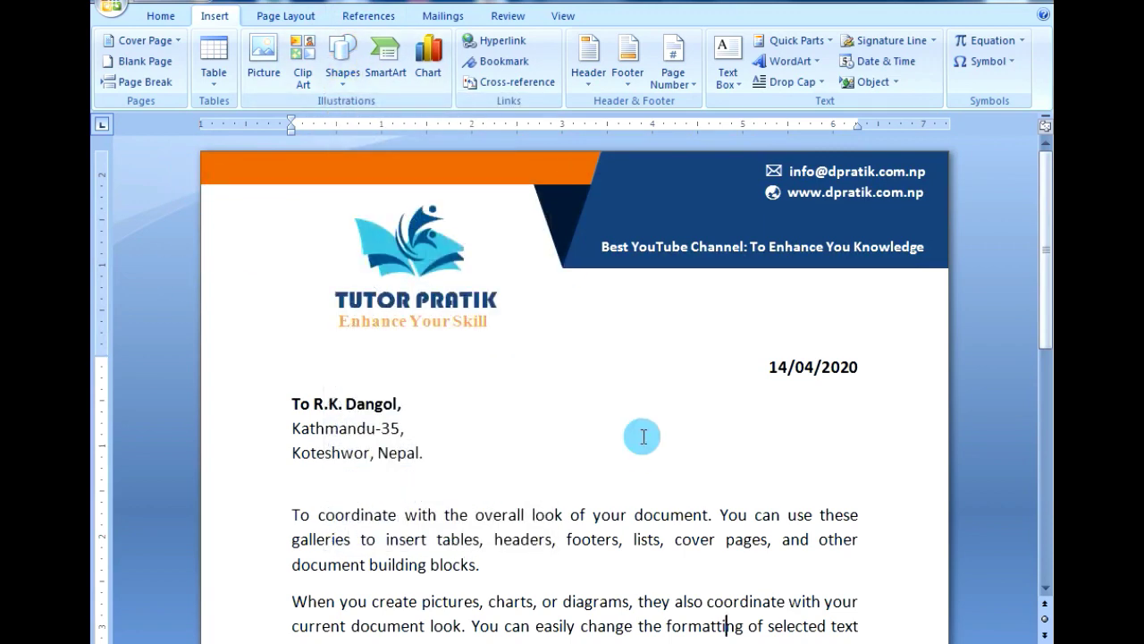
{"action": "scroll", "coordinate": [643, 436], "scroll_direction": "down", "scroll_amount": 2}
{"action": "scroll", "coordinate": [643, 437], "scroll_direction": "down", "scroll_amount": 1}
{"action": "scroll", "coordinate": [643, 436], "scroll_direction": "down", "scroll_amount": 2}
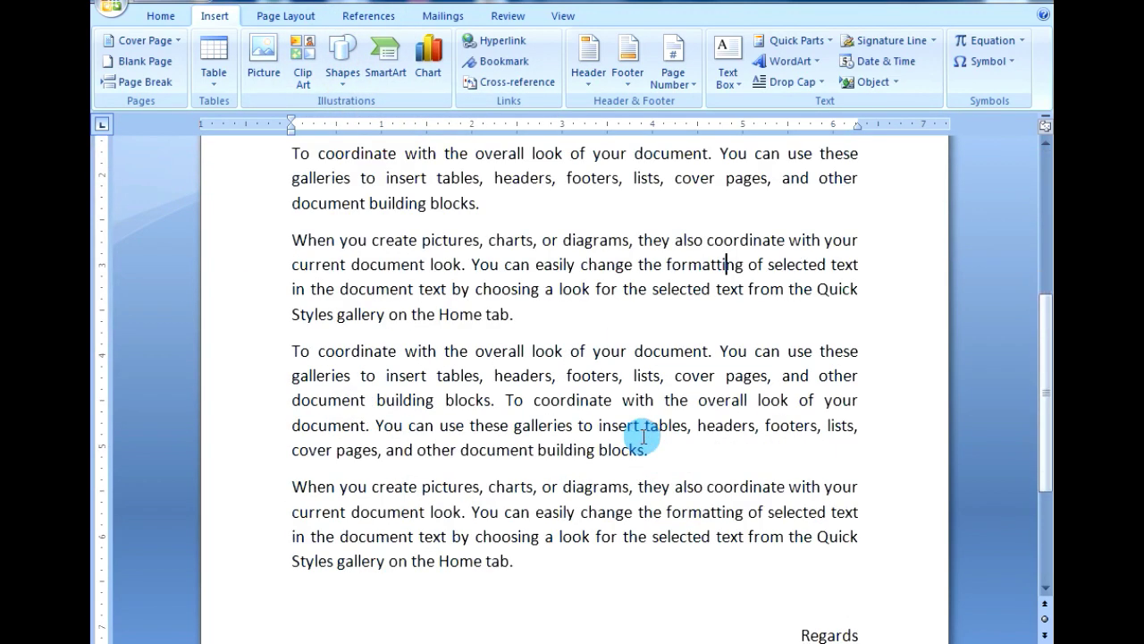
{"action": "scroll", "coordinate": [643, 436], "scroll_direction": "down", "scroll_amount": 3}
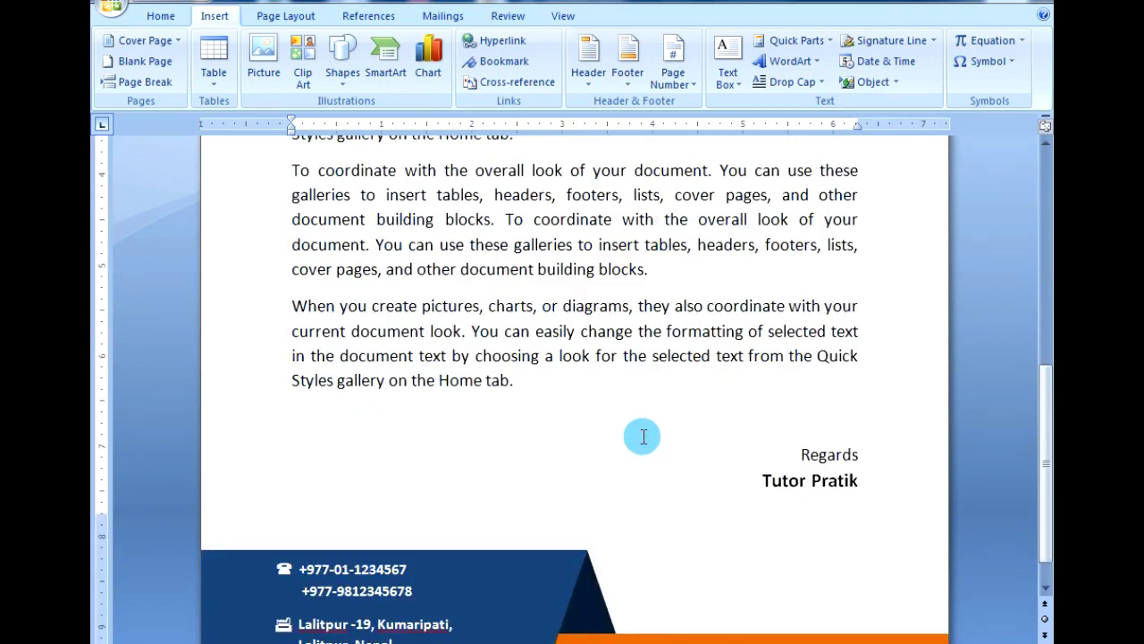
{"action": "scroll", "coordinate": [617, 430], "scroll_direction": "up", "scroll_amount": 2}
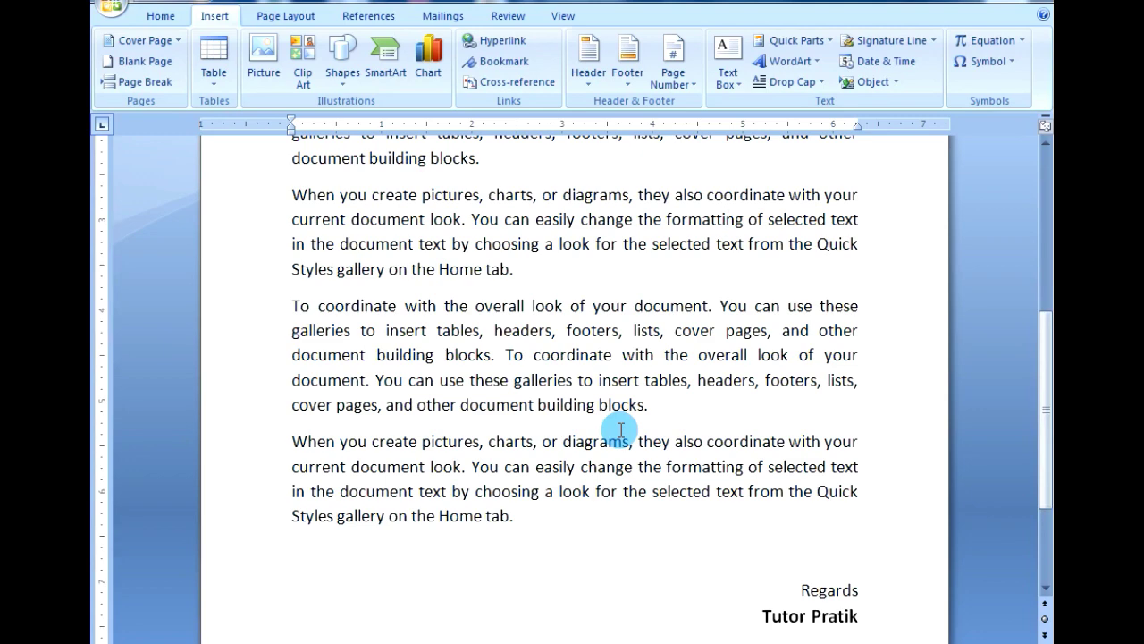
{"action": "scroll", "coordinate": [620, 429], "scroll_direction": "up", "scroll_amount": 3}
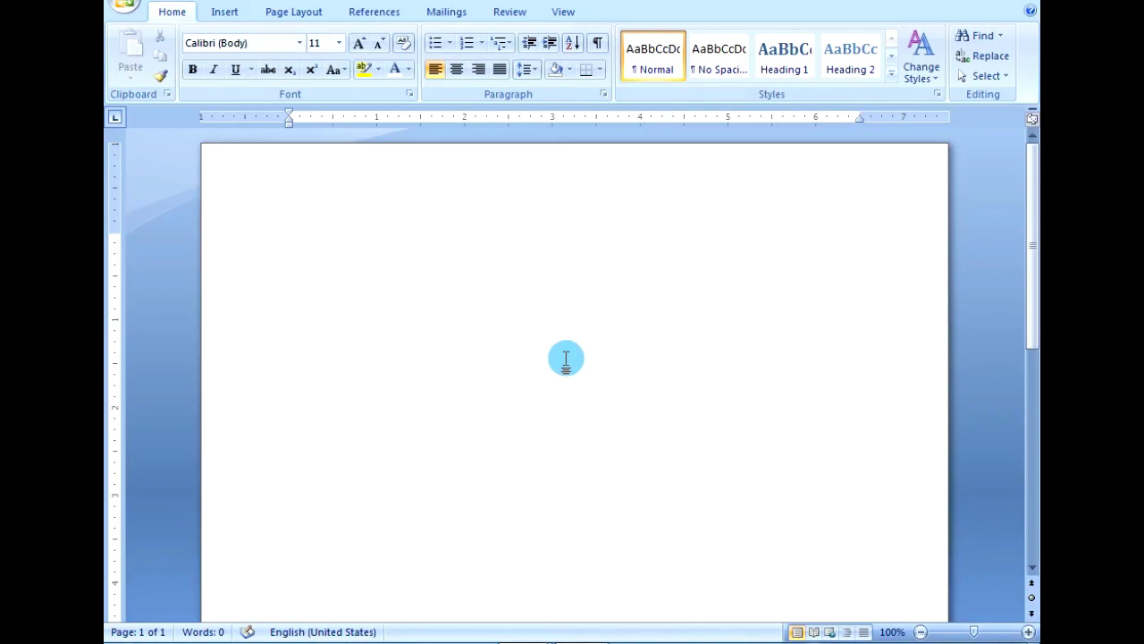
Set the paper size to A4 and apply Normal margins.
{"action": "left_click", "coordinate": [298, 18]}
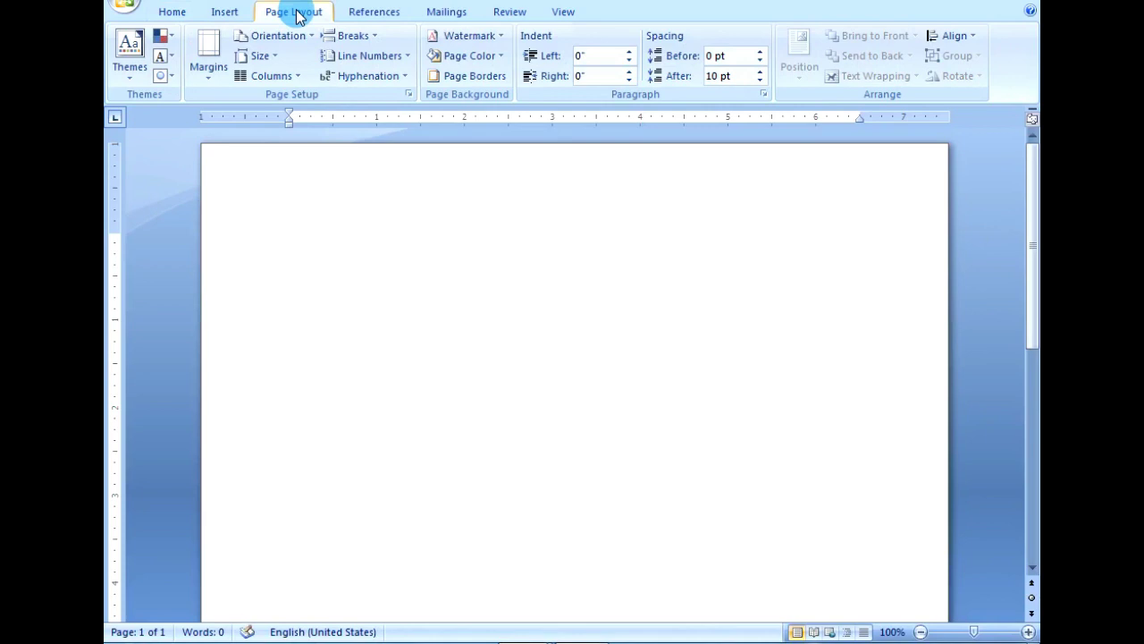
{"action": "left_click", "coordinate": [259, 55]}
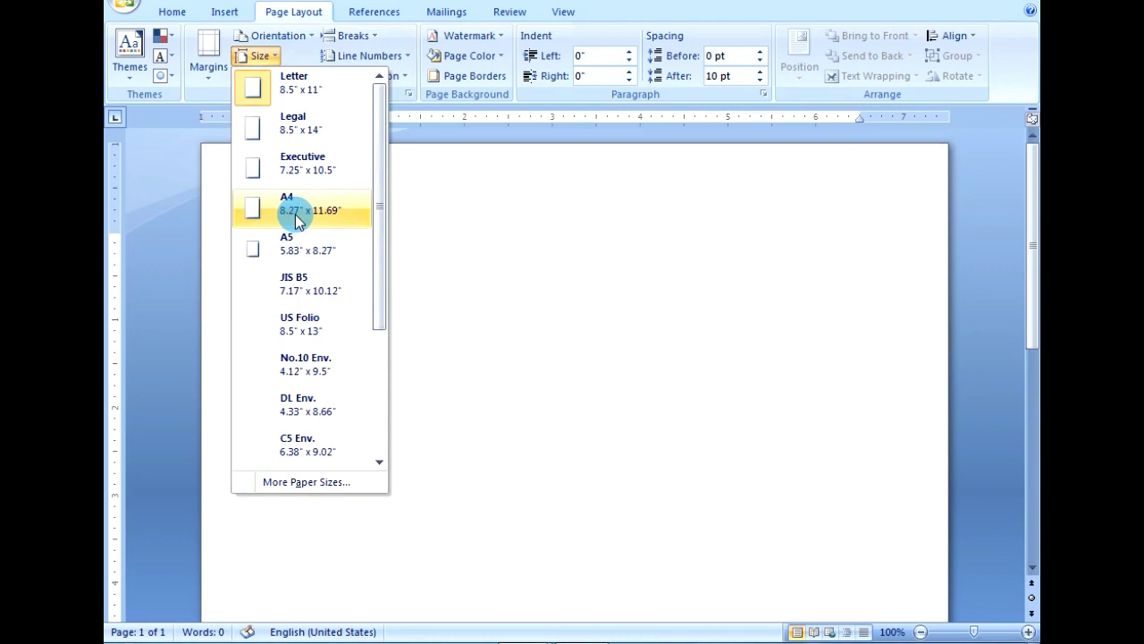
{"action": "left_click", "coordinate": [295, 215]}
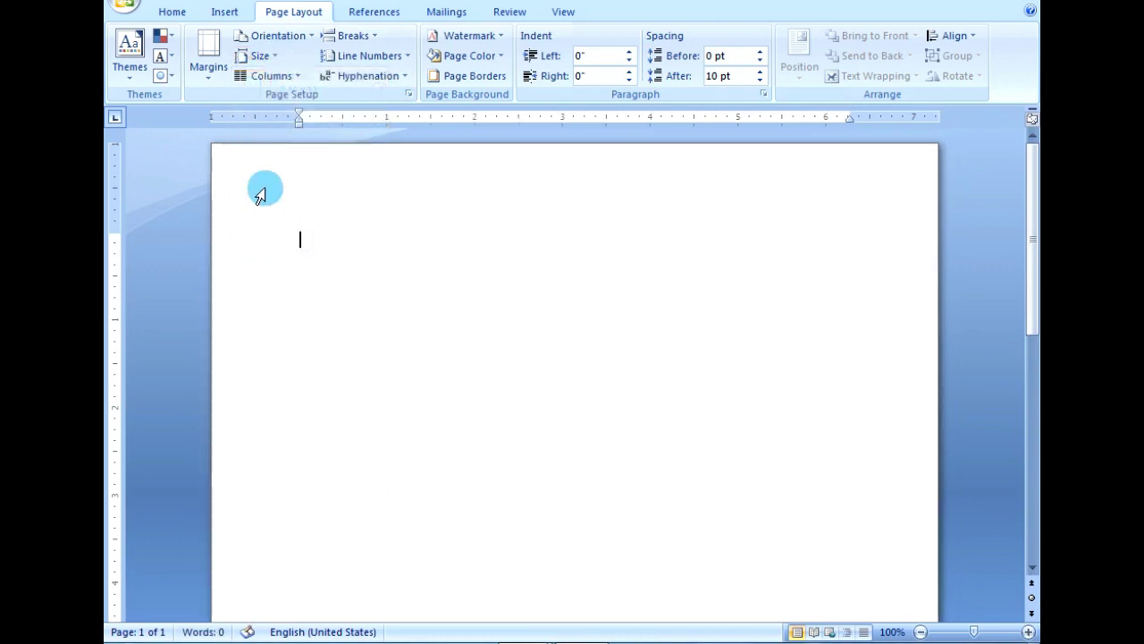
{"action": "left_click", "coordinate": [207, 72]}
{"action": "left_click", "coordinate": [240, 172]}
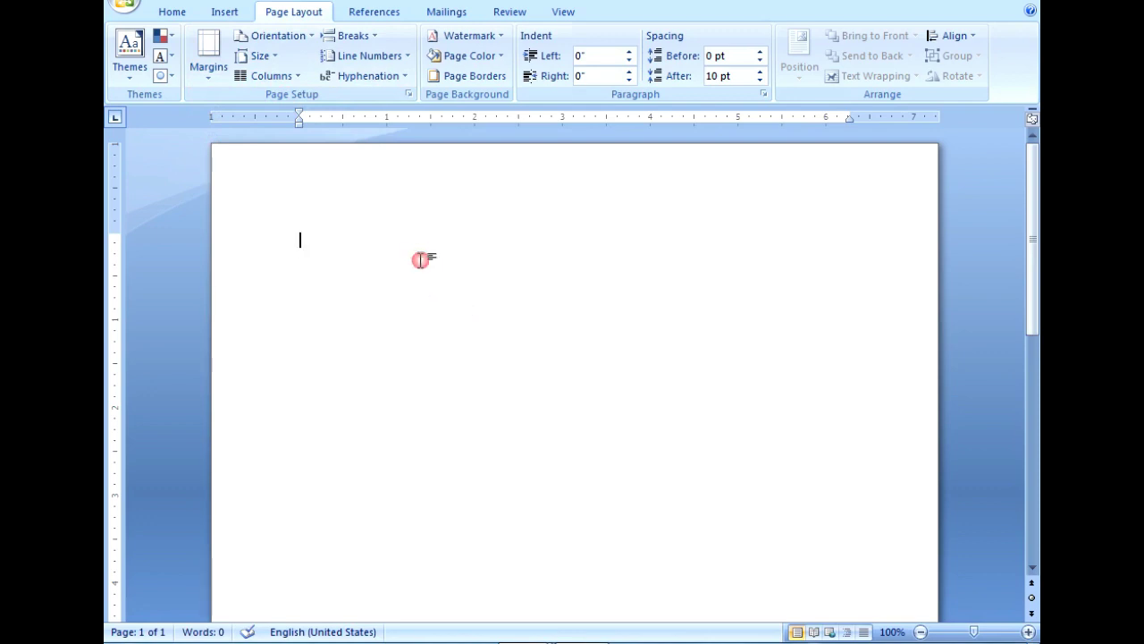
Draw a dark blue, outline-free rectangle across the page's top-right corner.
{"action": "left_click", "coordinate": [224, 11]}
{"action": "left_click", "coordinate": [349, 44]}
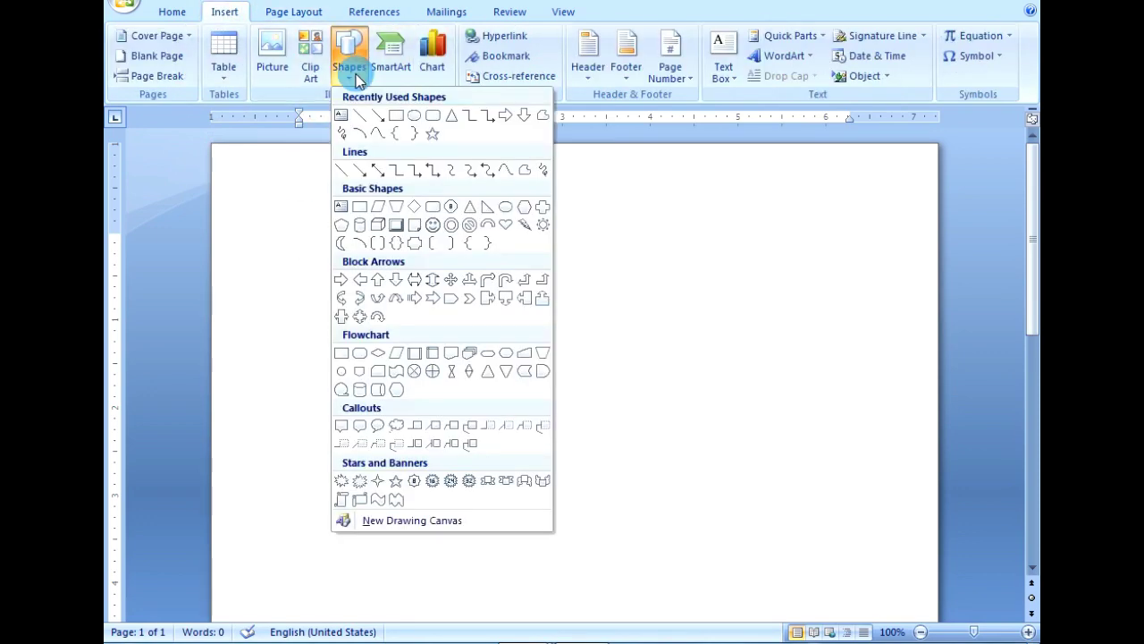
{"action": "left_click", "coordinate": [396, 113]}
{"action": "left_click_drag", "start_coordinate": [562, 144], "coordinate": [936, 257]}
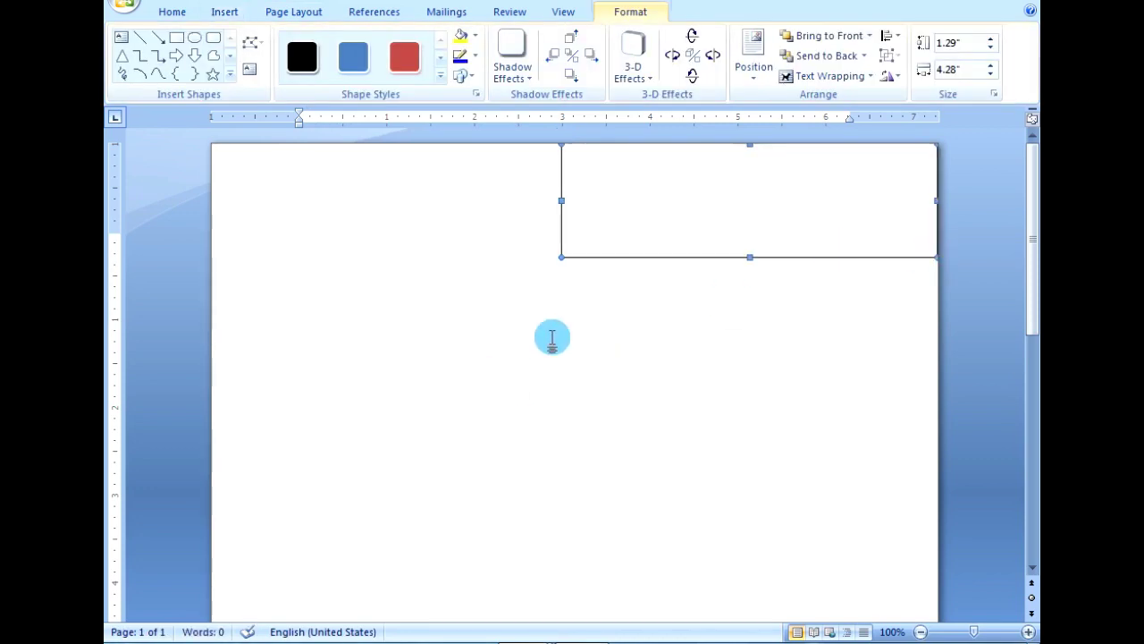
{"action": "left_click", "coordinate": [475, 35]}
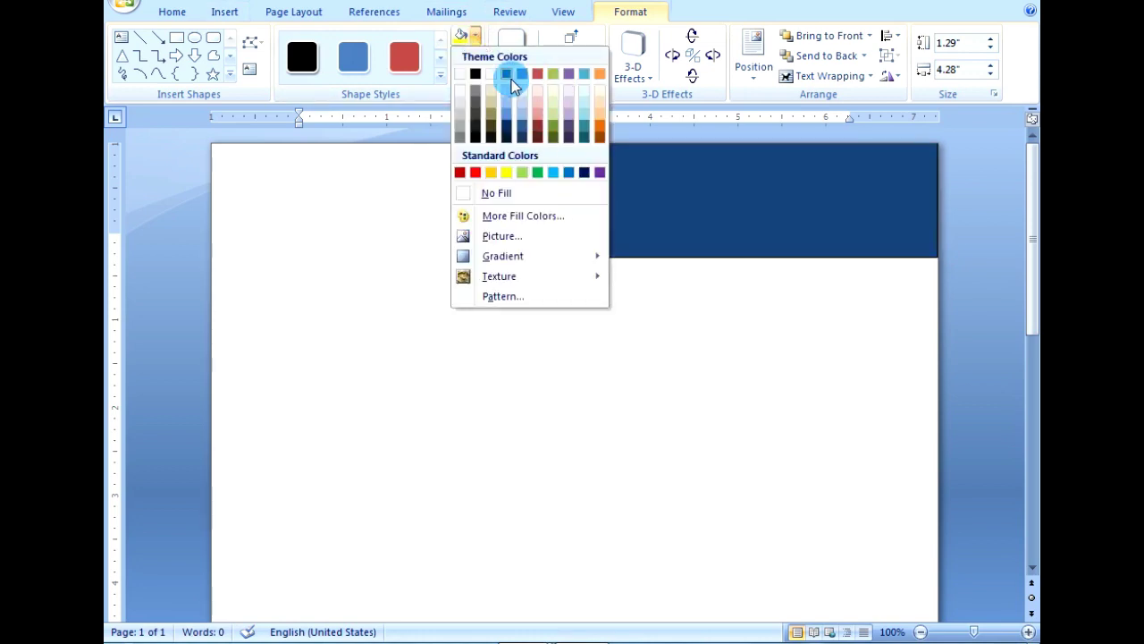
{"action": "left_click", "coordinate": [512, 78]}
{"action": "left_click", "coordinate": [475, 55]}
{"action": "left_click", "coordinate": [509, 213]}
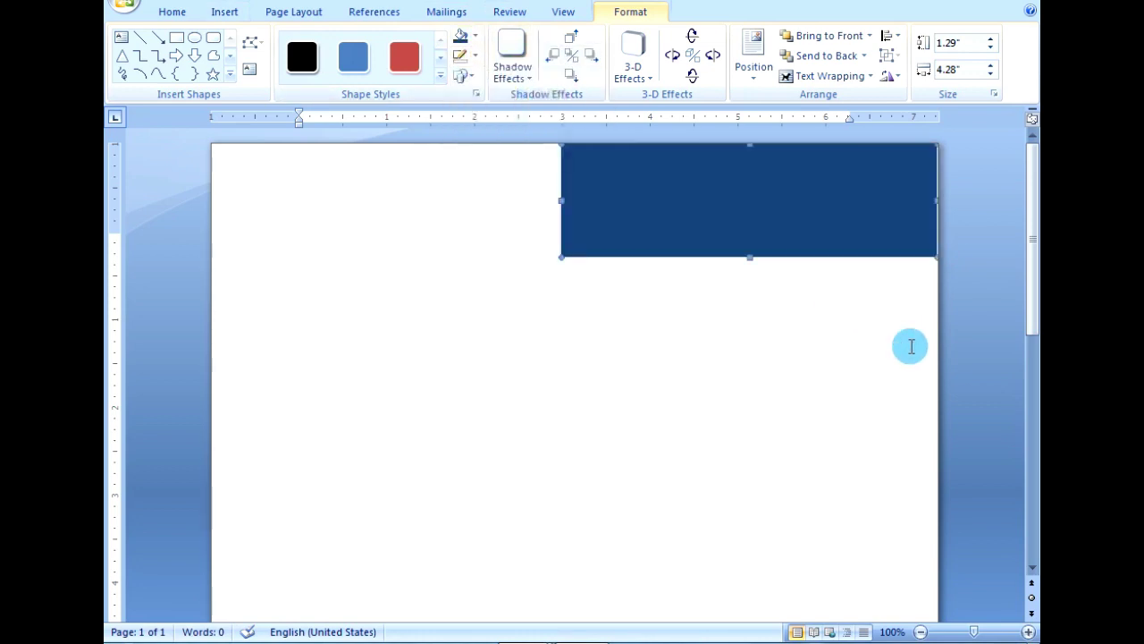
{"action": "left_click", "coordinate": [636, 362]}
Add an outline-free navy triangle, flipped upside down and set against the band's left edge.
{"action": "left_click", "coordinate": [224, 11]}
{"action": "left_click", "coordinate": [348, 54]}
{"action": "left_click", "coordinate": [430, 136]}
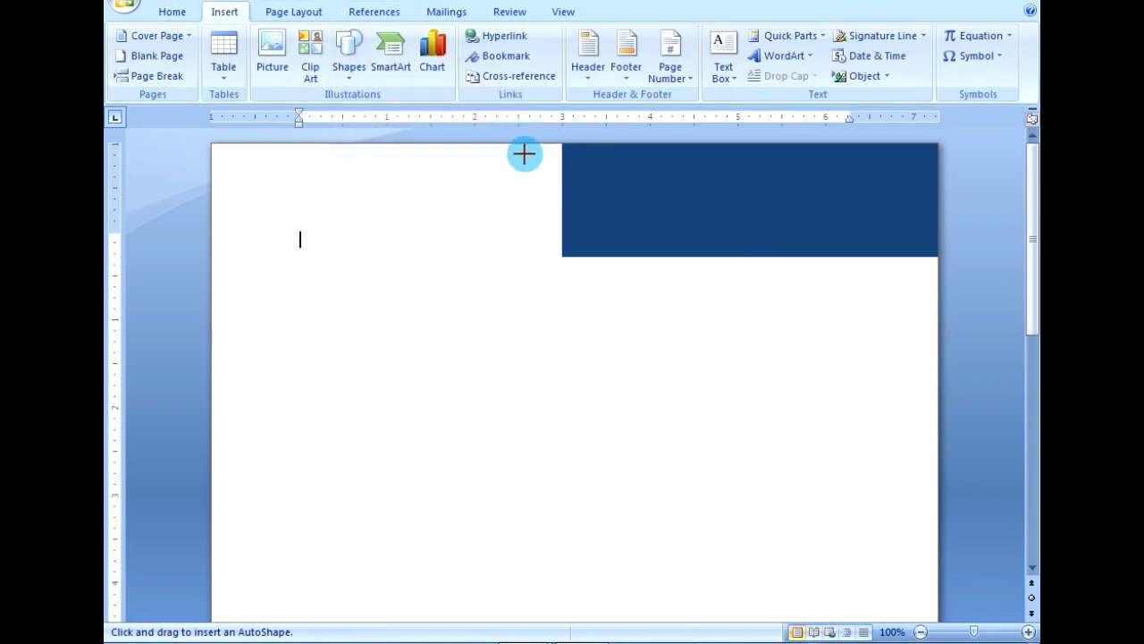
{"action": "left_click_drag", "start_coordinate": [510, 145], "coordinate": [591, 258]}
{"action": "left_click", "coordinate": [475, 36]}
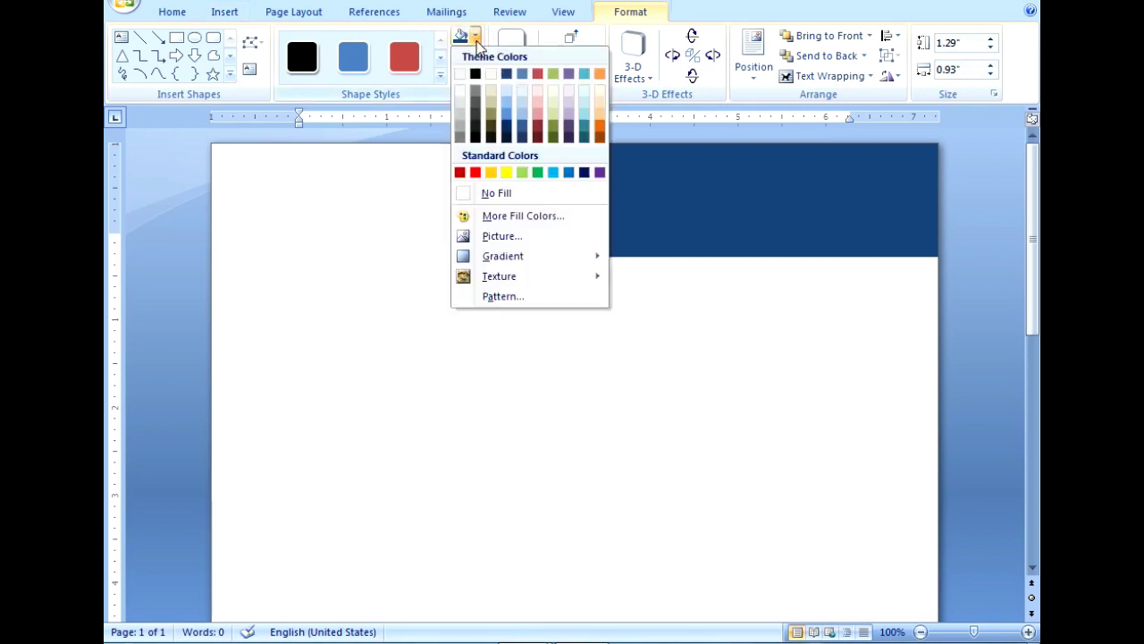
{"action": "left_click", "coordinate": [507, 140]}
{"action": "left_click", "coordinate": [473, 56]}
{"action": "left_click", "coordinate": [508, 217]}
{"action": "mouse_move", "coordinate": [542, 139]}
{"action": "left_mouse_down"}
{"action": "mouse_move", "coordinate": [520, 194]}
{"action": "mouse_move", "coordinate": [535, 394]}
{"action": "left_mouse_up"}
{"action": "left_click_drag", "start_coordinate": [537, 232], "coordinate": [539, 169]}
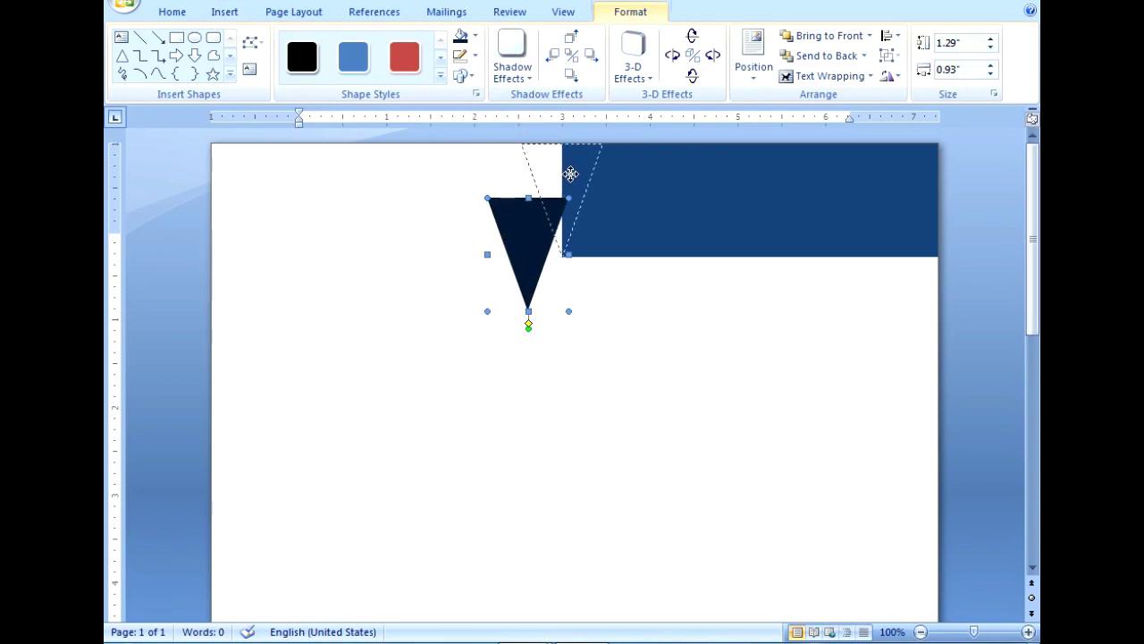
{"action": "left_click_drag", "start_coordinate": [570, 174], "coordinate": [570, 175]}
{"action": "left_click", "coordinate": [603, 331]}
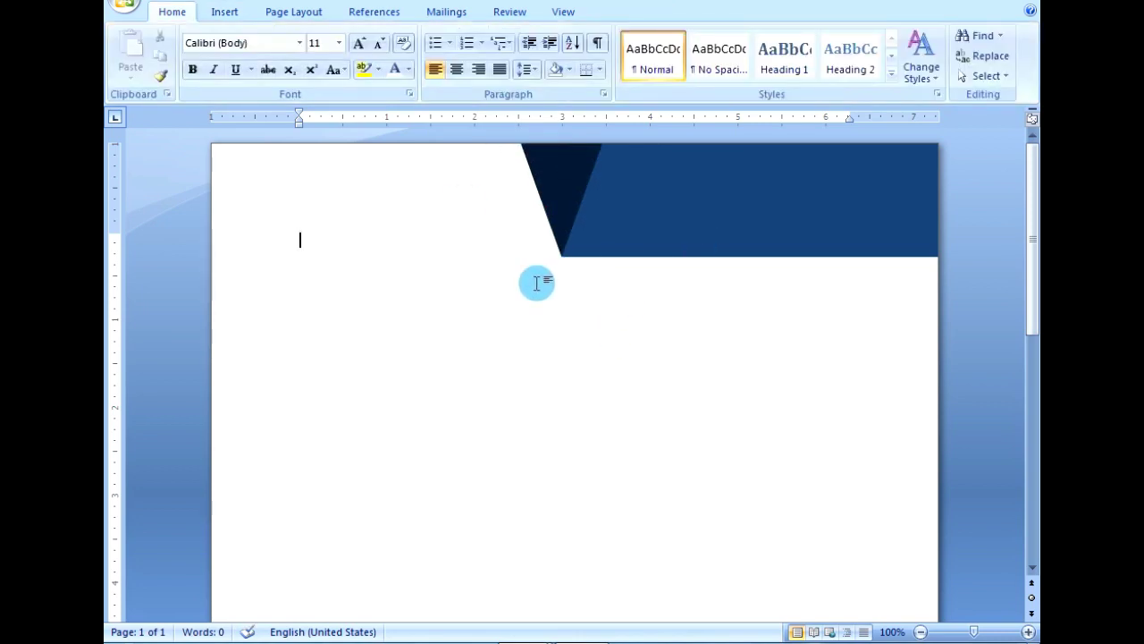
{"action": "left_click", "coordinate": [225, 12]}
Draw a thin rectangle along the page's top-left, stretched to reach the triangle.
{"action": "left_click", "coordinate": [348, 66]}
{"action": "left_click", "coordinate": [392, 115]}
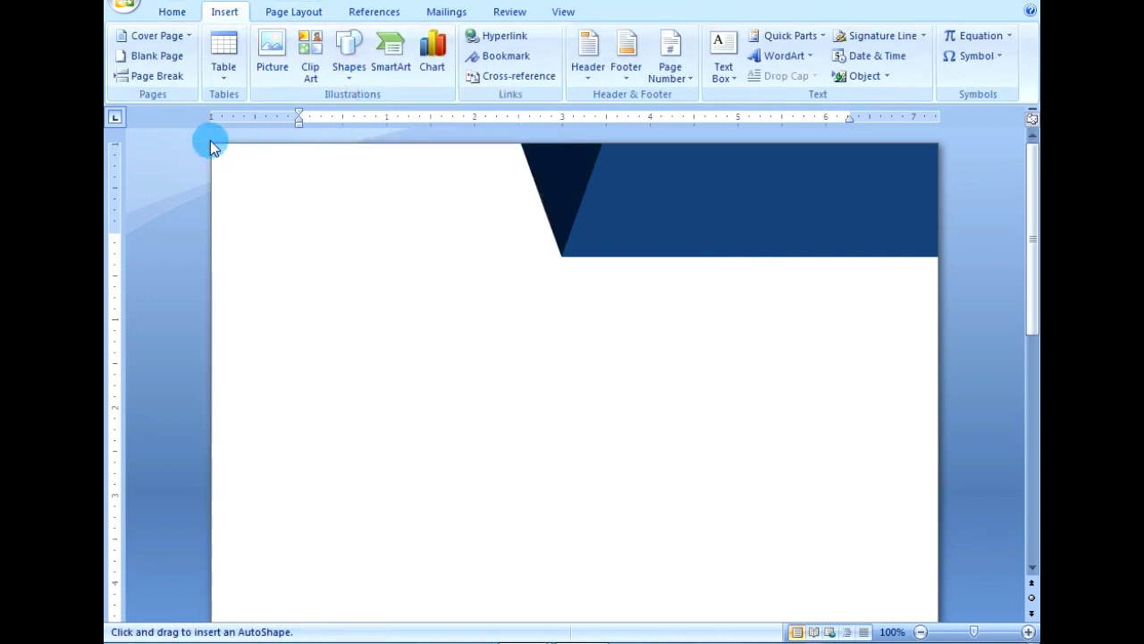
{"action": "key", "text": "Escape"}
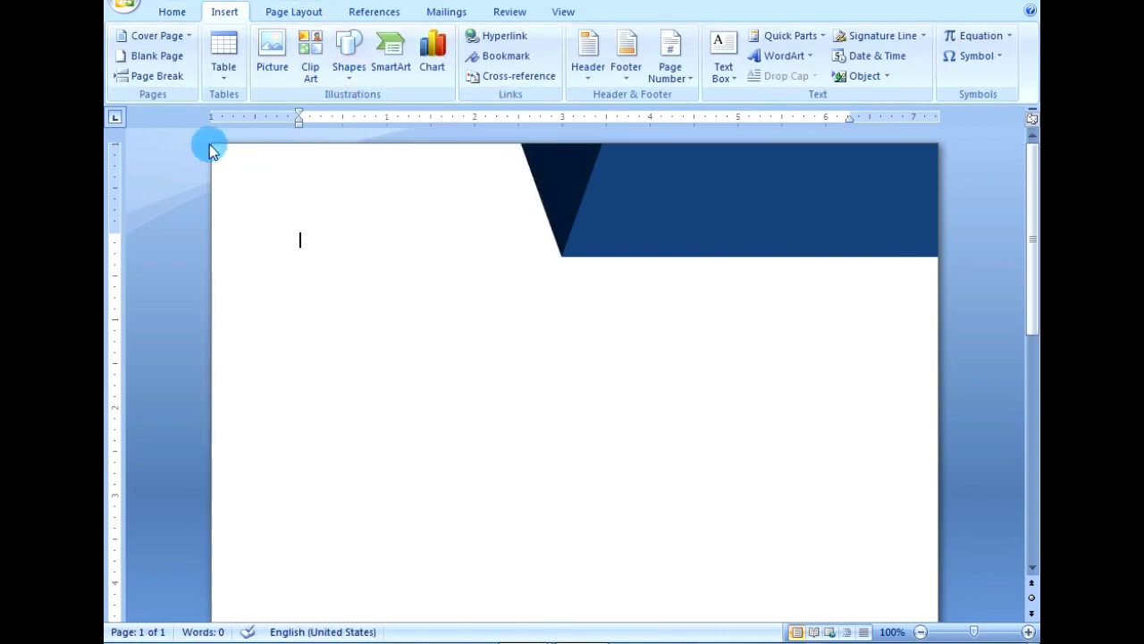
{"action": "left_click", "coordinate": [348, 56]}
{"action": "left_click", "coordinate": [396, 116]}
{"action": "left_click_drag", "start_coordinate": [213, 174], "coordinate": [537, 215]}
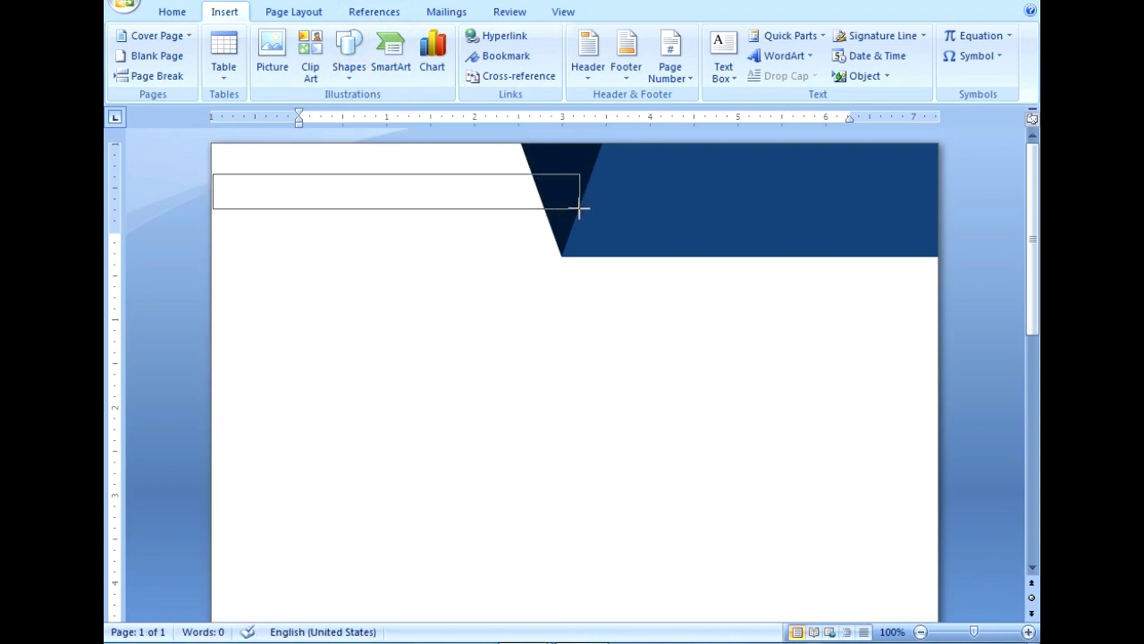
{"action": "left_click_drag", "start_coordinate": [537, 215], "coordinate": [598, 207]}
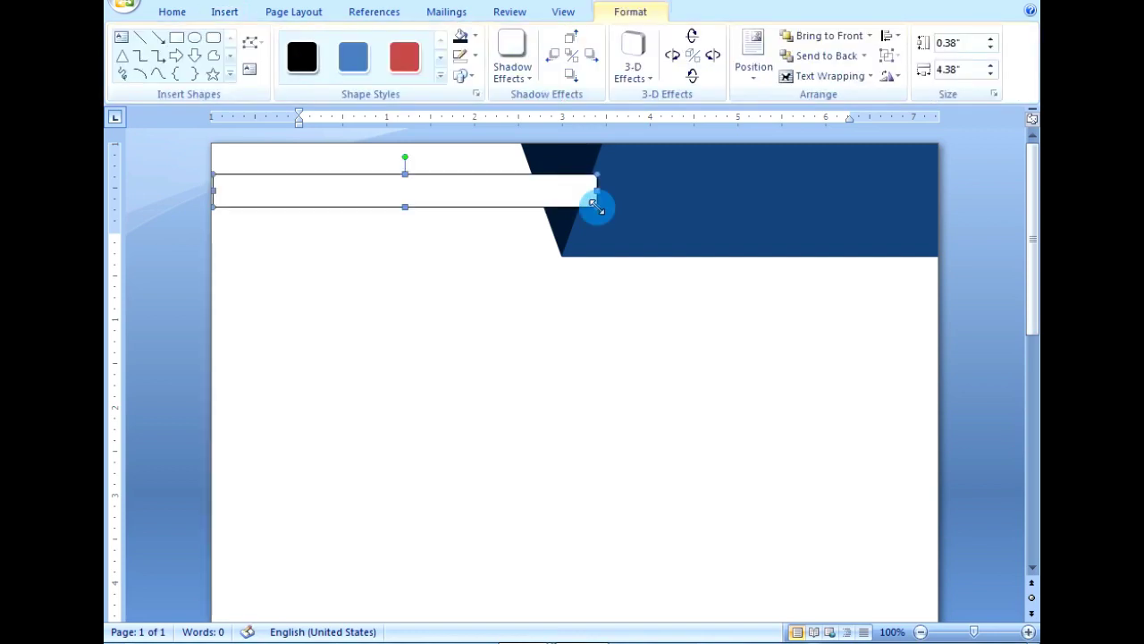
Fill the bar orange, align it with the page's top edge and widen it slightly.
{"action": "left_click", "coordinate": [479, 41]}
{"action": "left_click", "coordinate": [501, 215]}
{"action": "left_click", "coordinate": [480, 42]}
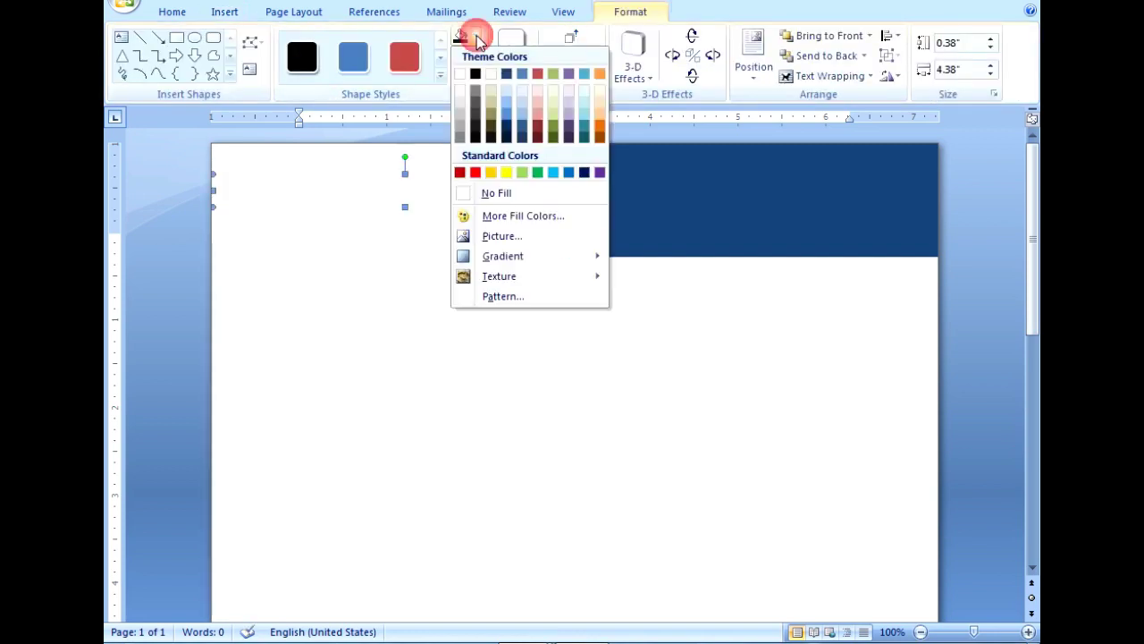
{"action": "left_click", "coordinate": [598, 73]}
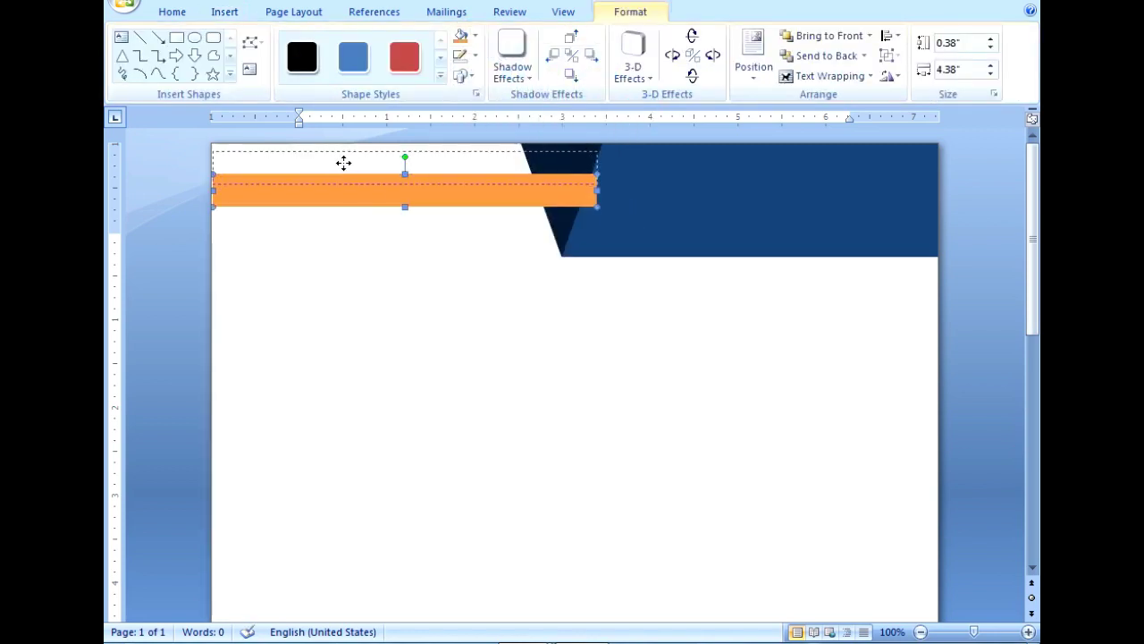
{"action": "left_click_drag", "start_coordinate": [342, 187], "coordinate": [340, 157]}
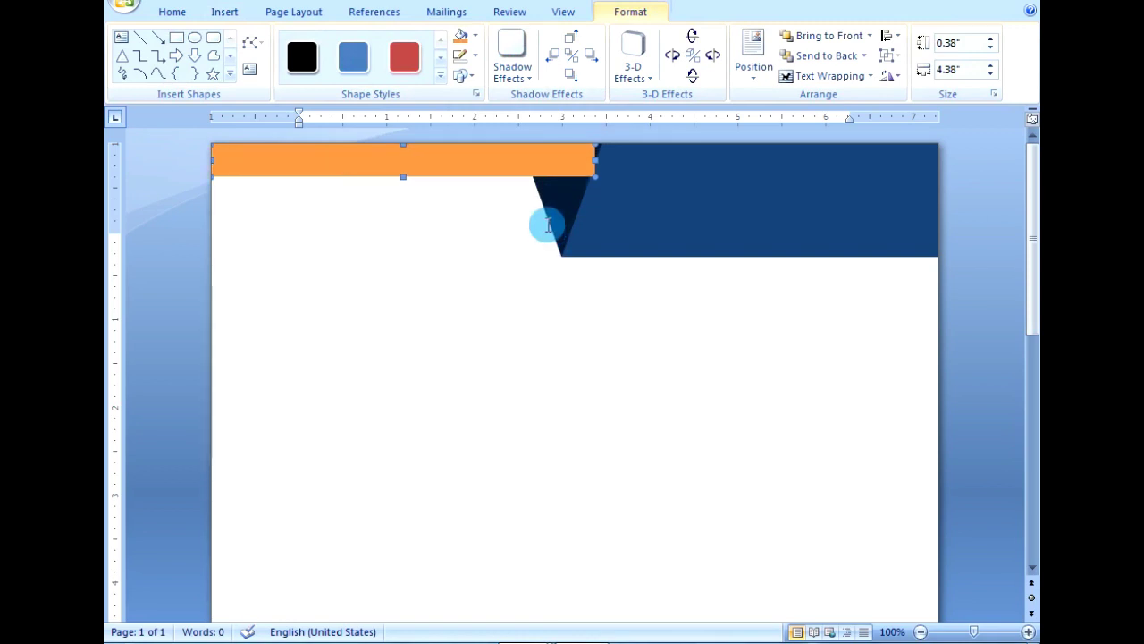
{"action": "left_click_drag", "start_coordinate": [605, 160], "coordinate": [612, 160]}
{"action": "left_click", "coordinate": [460, 237]}
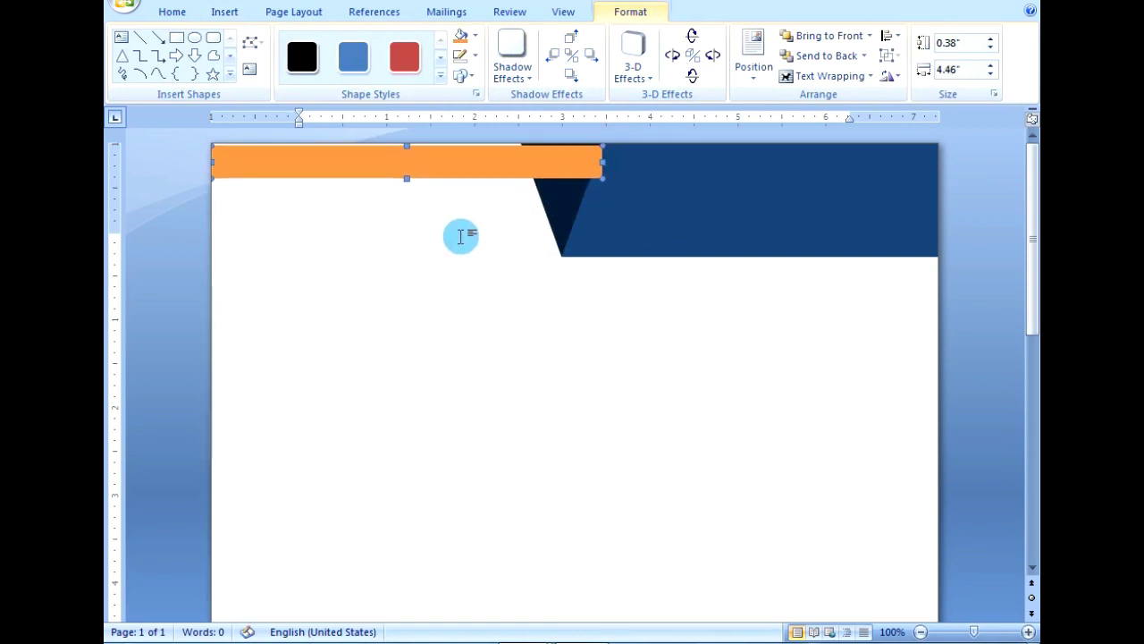
Select the blue header shape and bring up the Shapes gallery.
{"action": "left_click", "coordinate": [639, 209]}
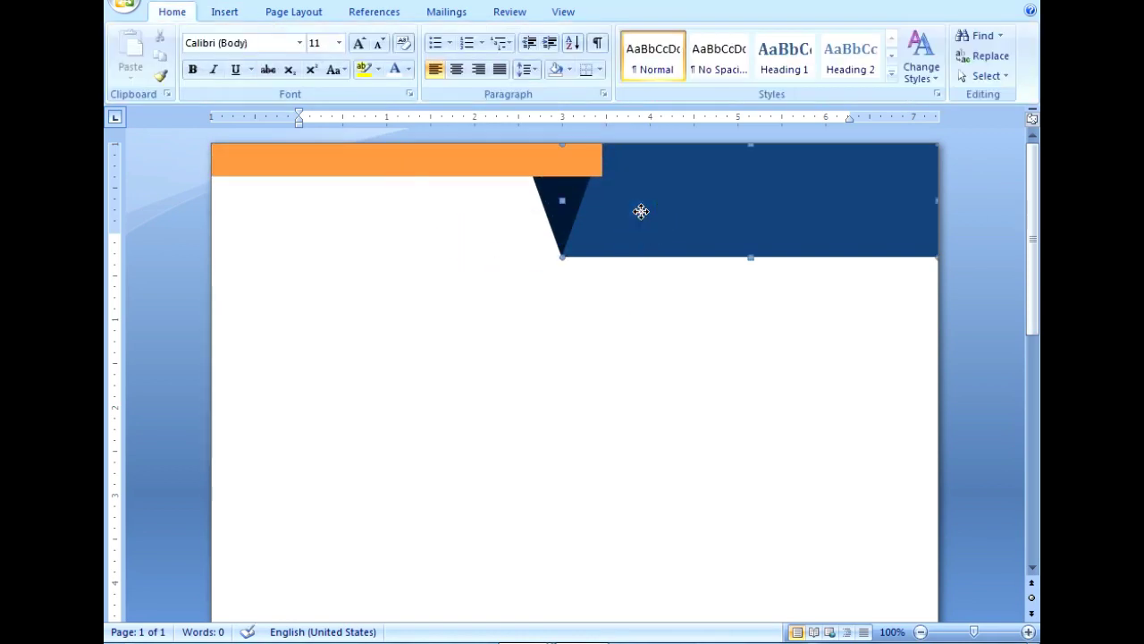
{"action": "left_click", "coordinate": [225, 12]}
{"action": "left_click", "coordinate": [352, 75]}
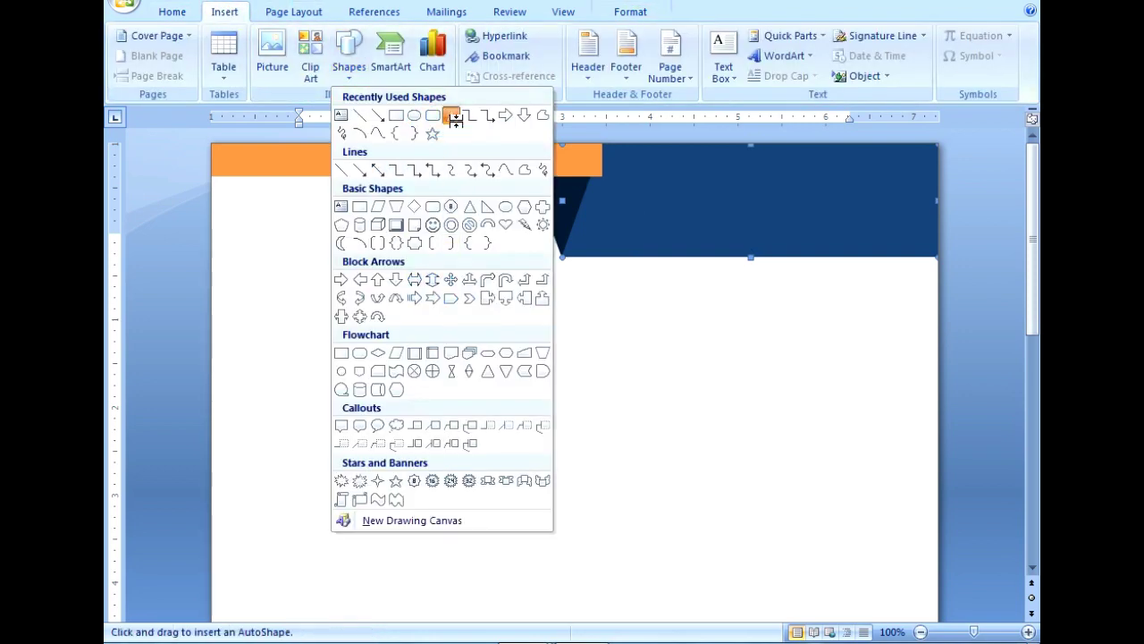
Draw a small outline-free navy triangle and place it on the orange bar's right end.
{"action": "left_click", "coordinate": [451, 115]}
{"action": "mouse_move", "coordinate": [615, 154]}
{"action": "left_mouse_down"}
{"action": "mouse_move", "coordinate": [661, 197]}
{"action": "mouse_move", "coordinate": [649, 189]}
{"action": "left_mouse_up"}
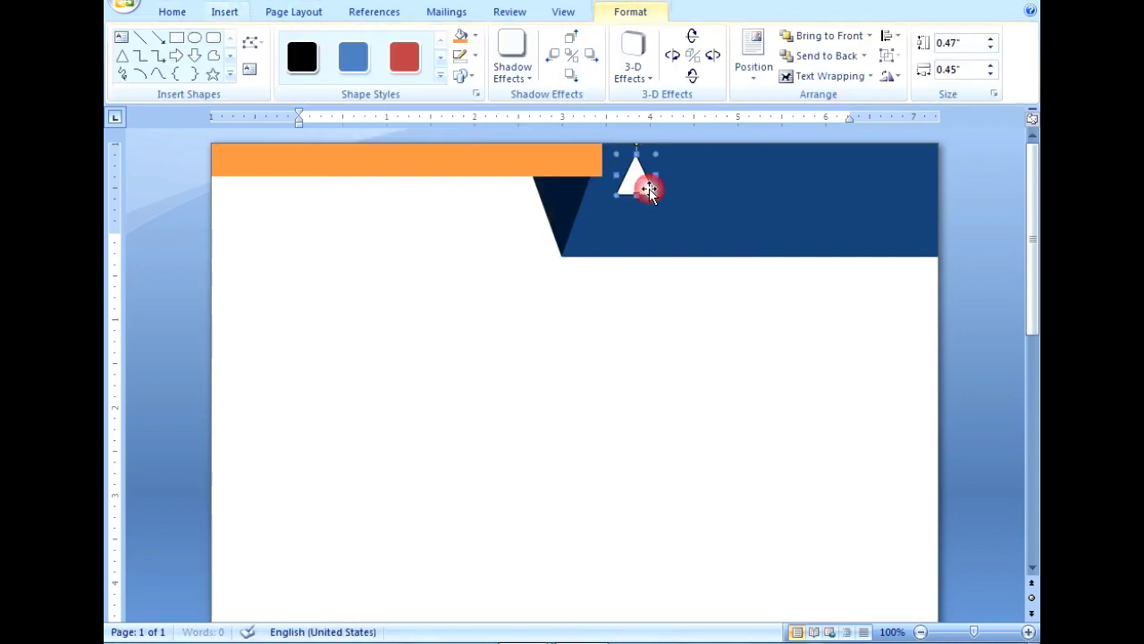
{"action": "mouse_move", "coordinate": [586, 214]}
{"action": "left_mouse_down"}
{"action": "mouse_move", "coordinate": [585, 177]}
{"action": "mouse_move", "coordinate": [551, 201]}
{"action": "left_mouse_up"}
{"action": "scroll", "coordinate": [608, 253], "scroll_direction": "up", "scroll_amount": 4}
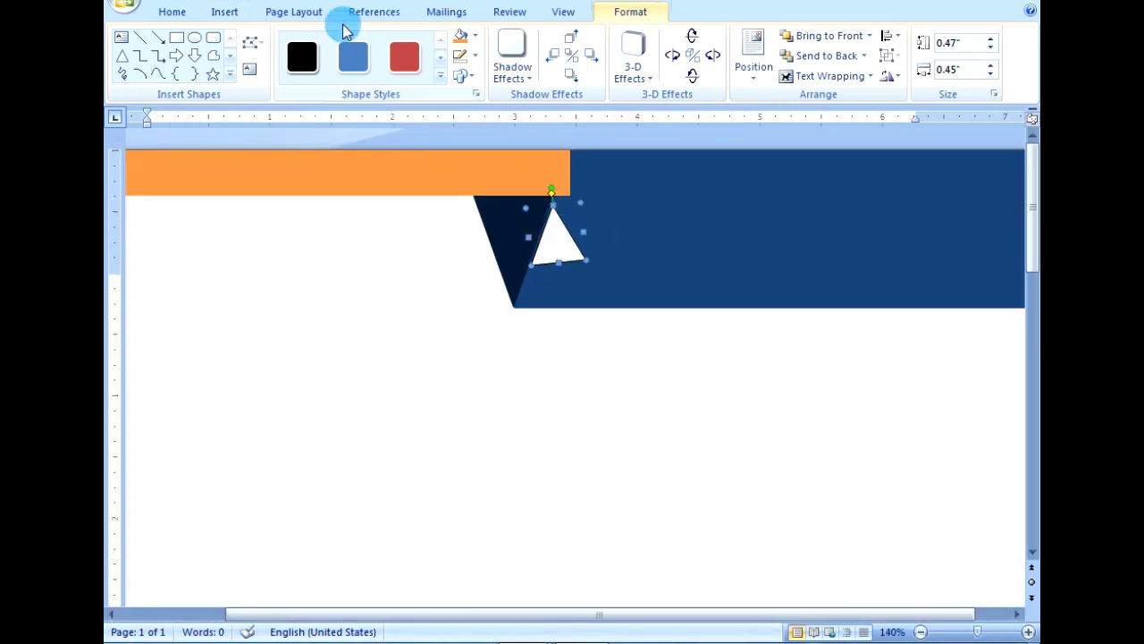
{"action": "left_click", "coordinate": [475, 55]}
{"action": "left_click", "coordinate": [507, 212]}
{"action": "left_click", "coordinate": [481, 40]}
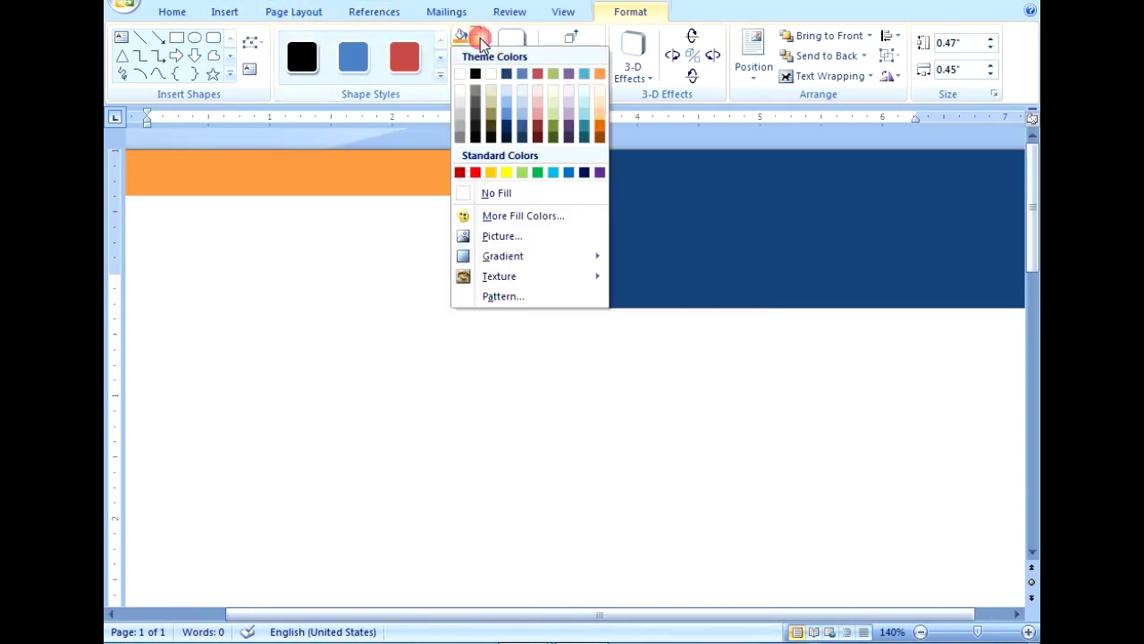
{"action": "left_click", "coordinate": [510, 76]}
{"action": "left_click_drag", "start_coordinate": [540, 236], "coordinate": [570, 172]}
{"action": "left_click", "coordinate": [796, 301]}
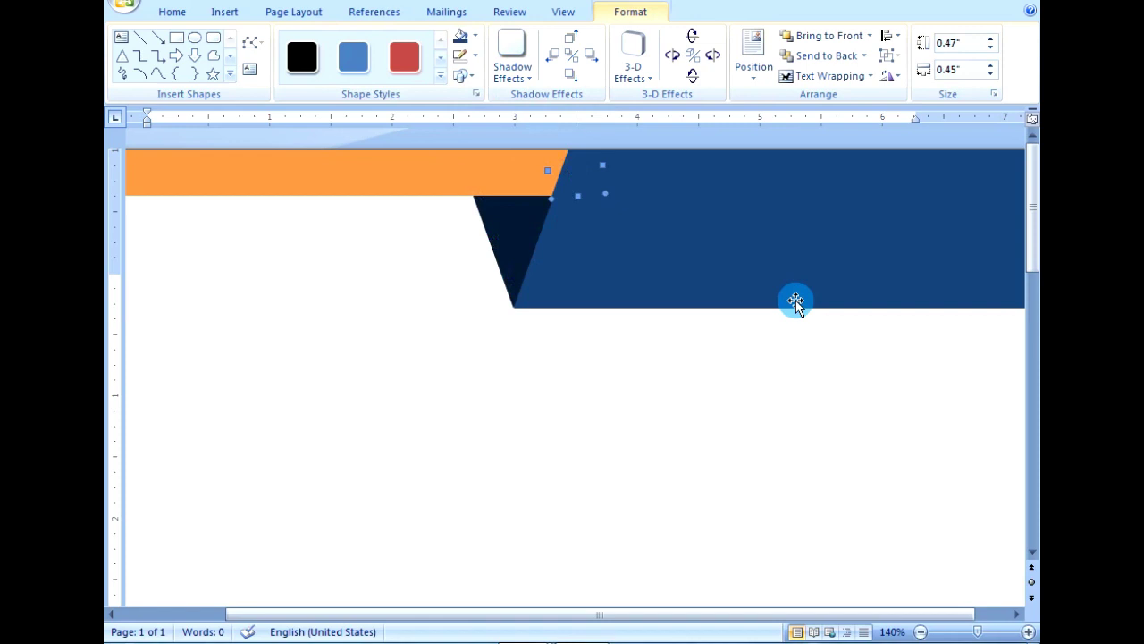
{"action": "left_click", "coordinate": [664, 384]}
Group the orange bar and navy band into one header shape at the page top.
{"action": "scroll", "coordinate": [536, 246], "scroll_direction": "down", "scroll_amount": 3}
{"action": "scroll", "coordinate": [536, 242], "scroll_direction": "down", "scroll_amount": 2}
{"action": "left_click", "coordinate": [424, 160]}
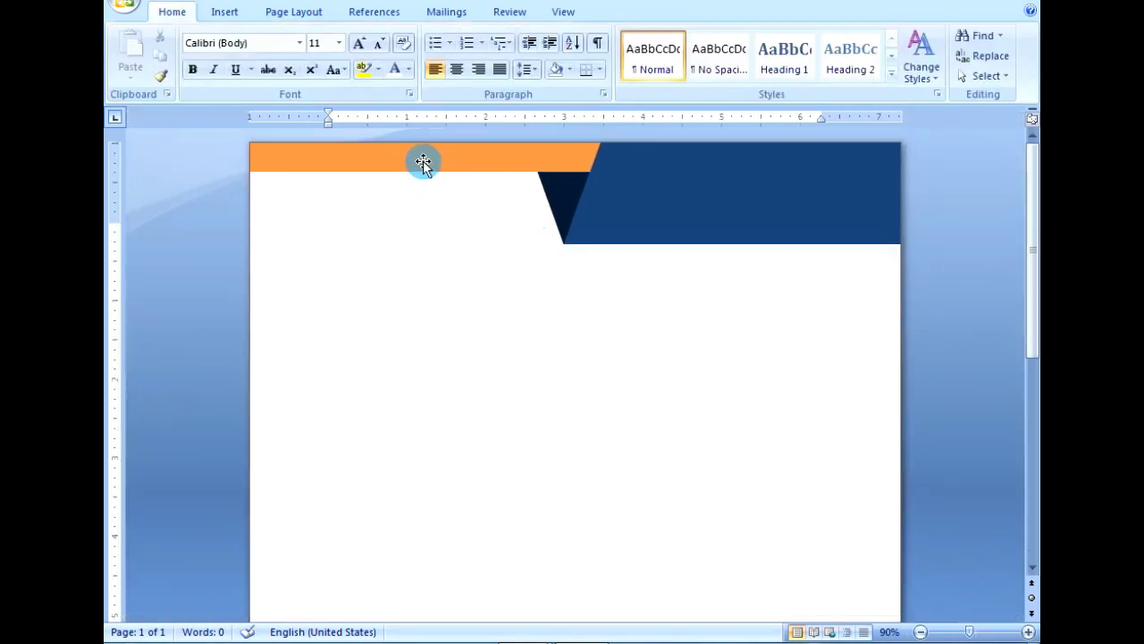
{"action": "left_click", "coordinate": [795, 220], "text": "shift"}
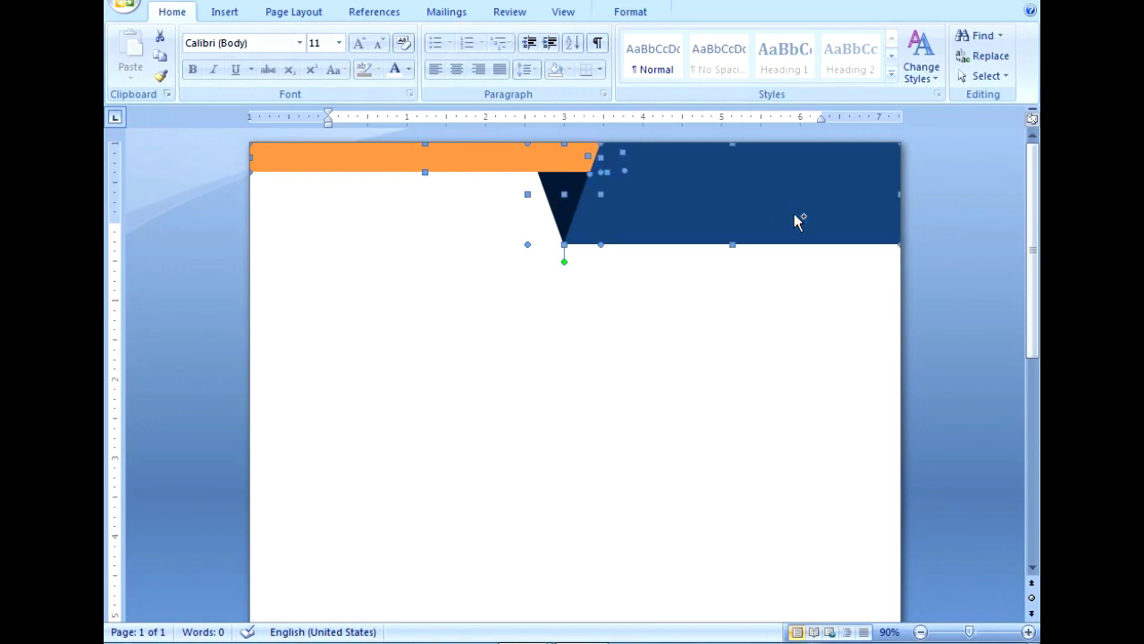
{"action": "right_click", "coordinate": [706, 183]}
{"action": "left_click", "coordinate": [924, 258]}
{"action": "left_click_drag", "start_coordinate": [671, 191], "coordinate": [671, 396]}
{"action": "key", "text": "ctrl+z"}
{"action": "left_click", "coordinate": [600, 338]}
{"action": "left_click", "coordinate": [224, 11]}
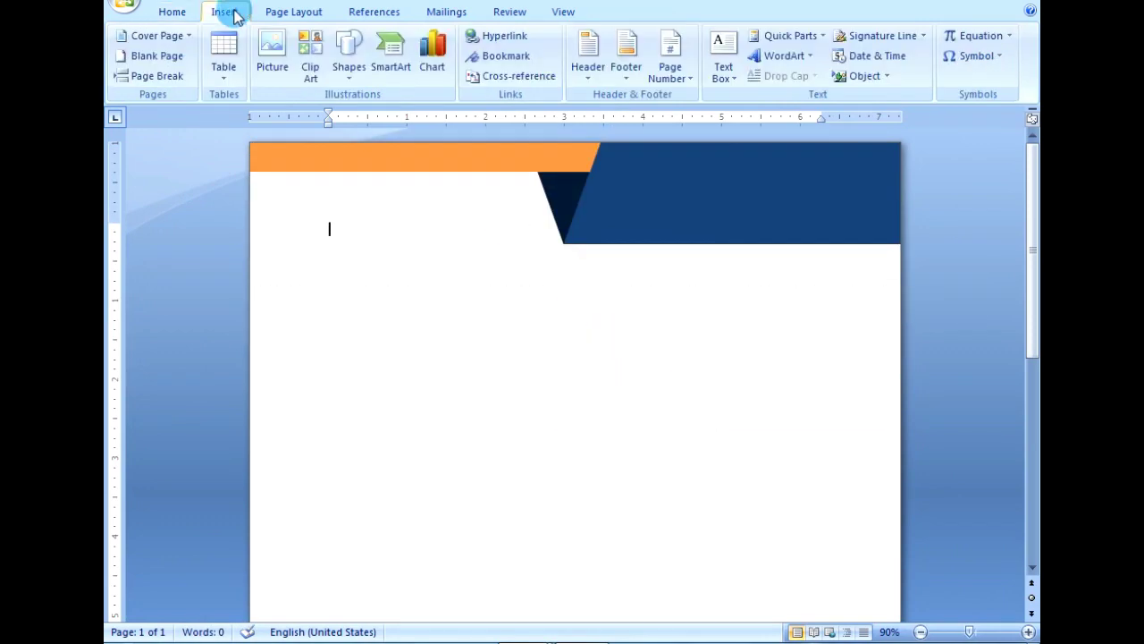
Insert the logo picture, shrink it to 1.4 inches, and crop the text off its bottom.
{"action": "left_click", "coordinate": [272, 54]}
{"action": "double_click", "coordinate": [679, 317]}
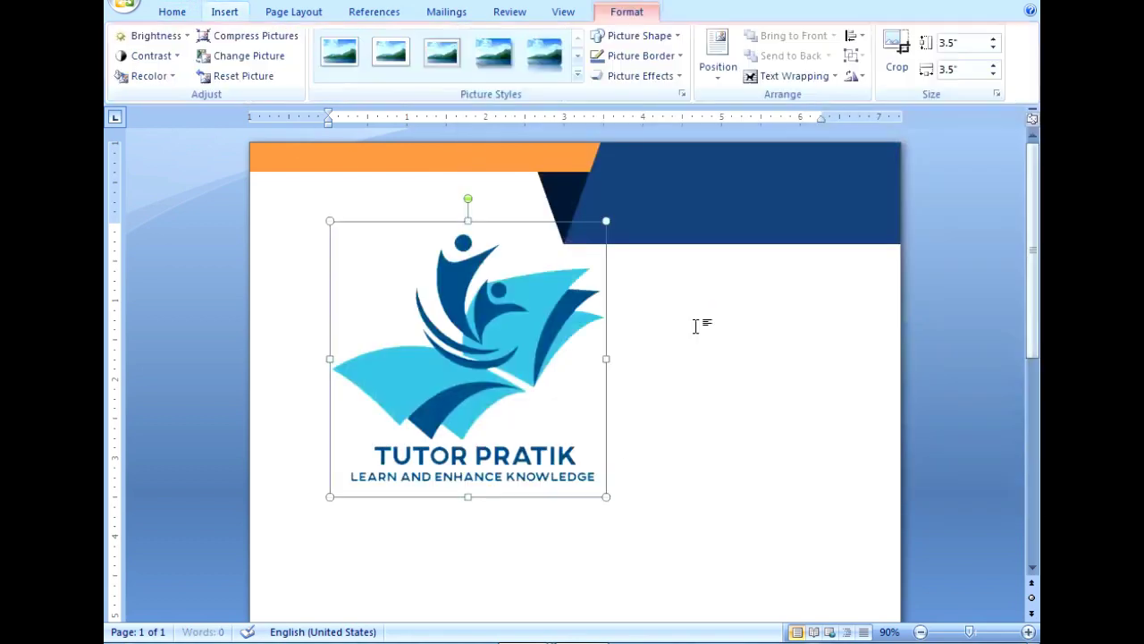
{"action": "left_click_drag", "start_coordinate": [605, 222], "coordinate": [487, 339]}
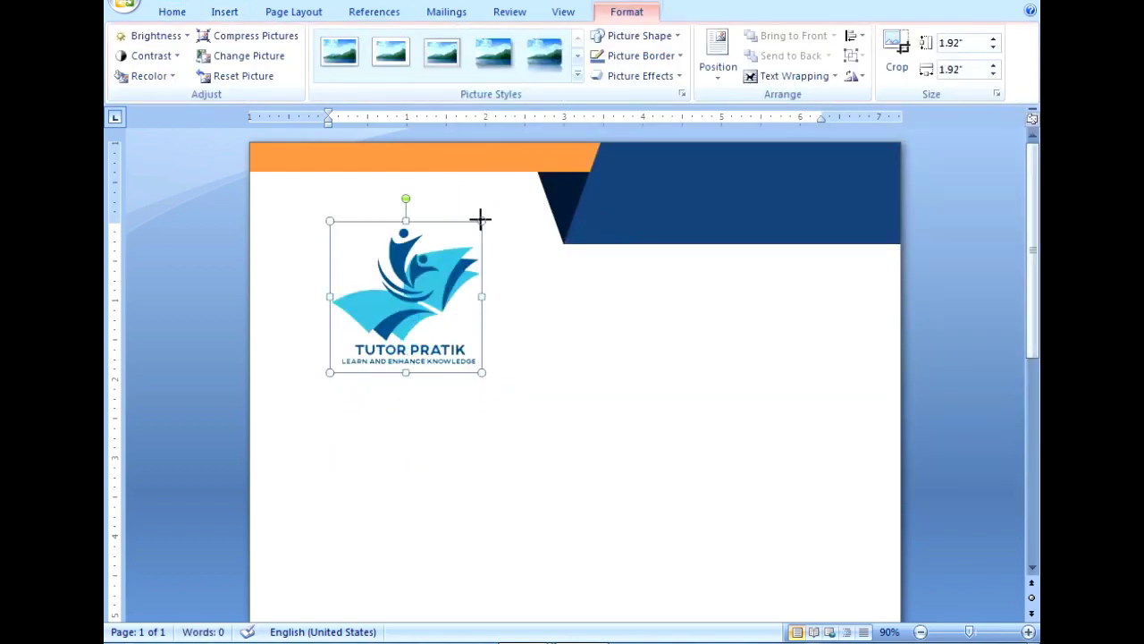
{"action": "left_click_drag", "start_coordinate": [480, 219], "coordinate": [442, 235]}
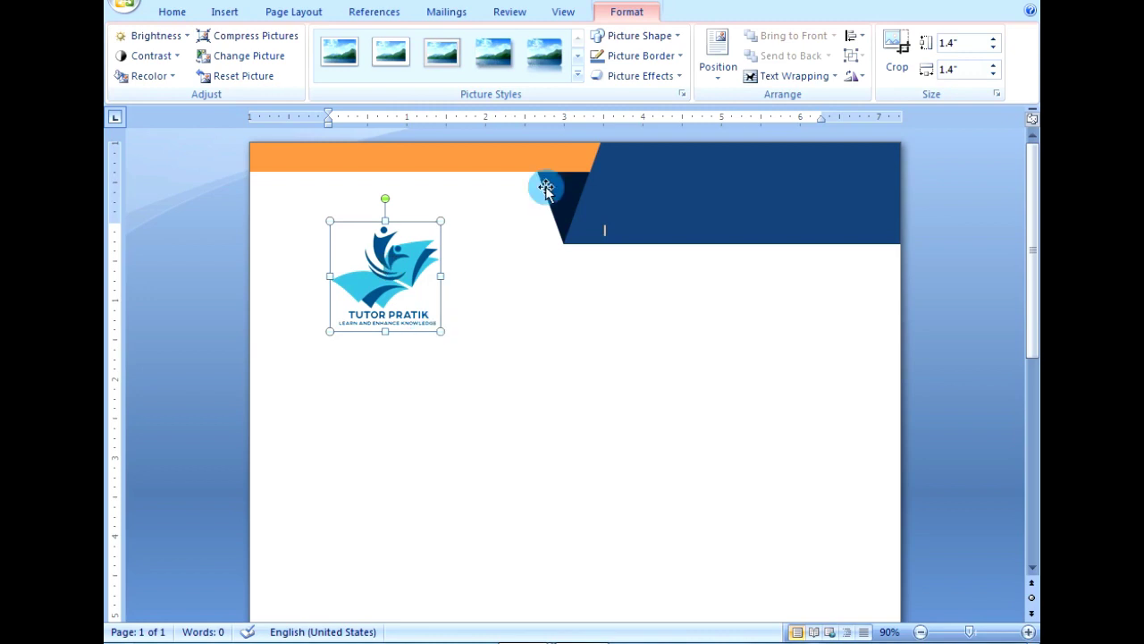
{"action": "left_click", "coordinate": [901, 51]}
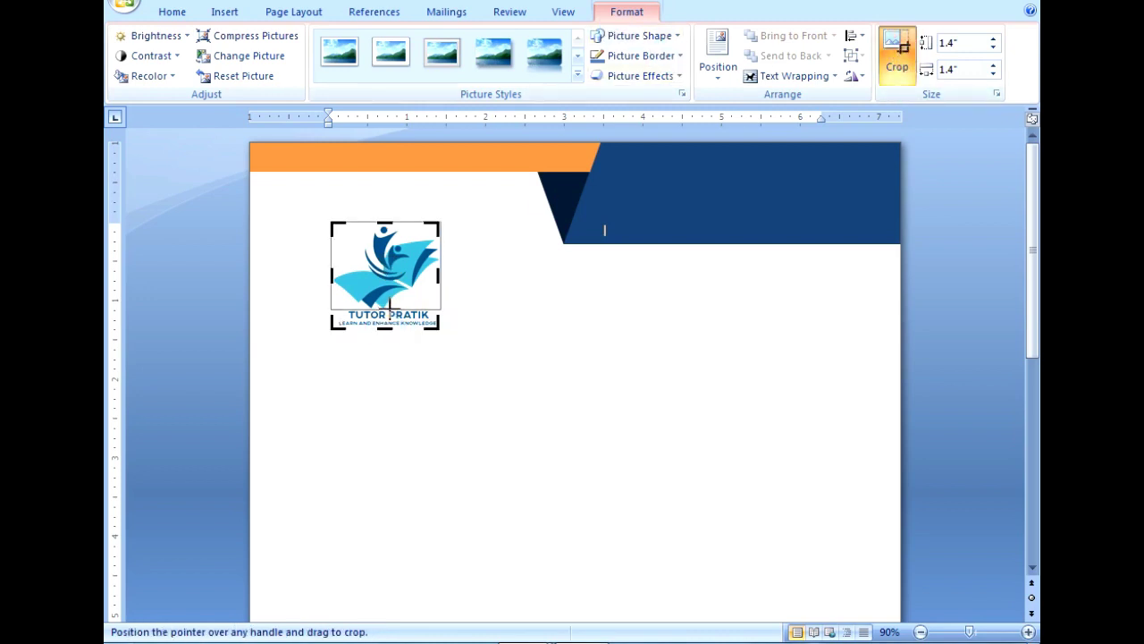
{"action": "left_click_drag", "start_coordinate": [390, 305], "coordinate": [429, 306]}
{"action": "left_click", "coordinate": [552, 539]}
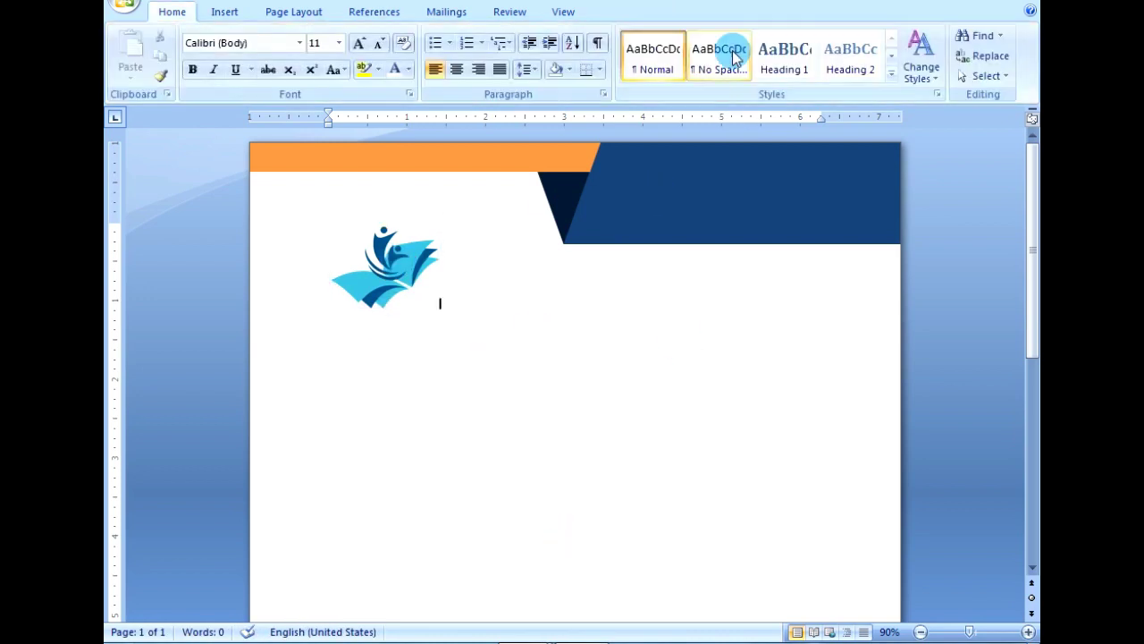
Cut the logo into a quote text box and move it up beside the blue band.
{"action": "left_click", "coordinate": [225, 11]}
{"action": "left_click", "coordinate": [722, 53]}
{"action": "left_click", "coordinate": [707, 179]}
{"action": "left_click", "coordinate": [379, 271]}
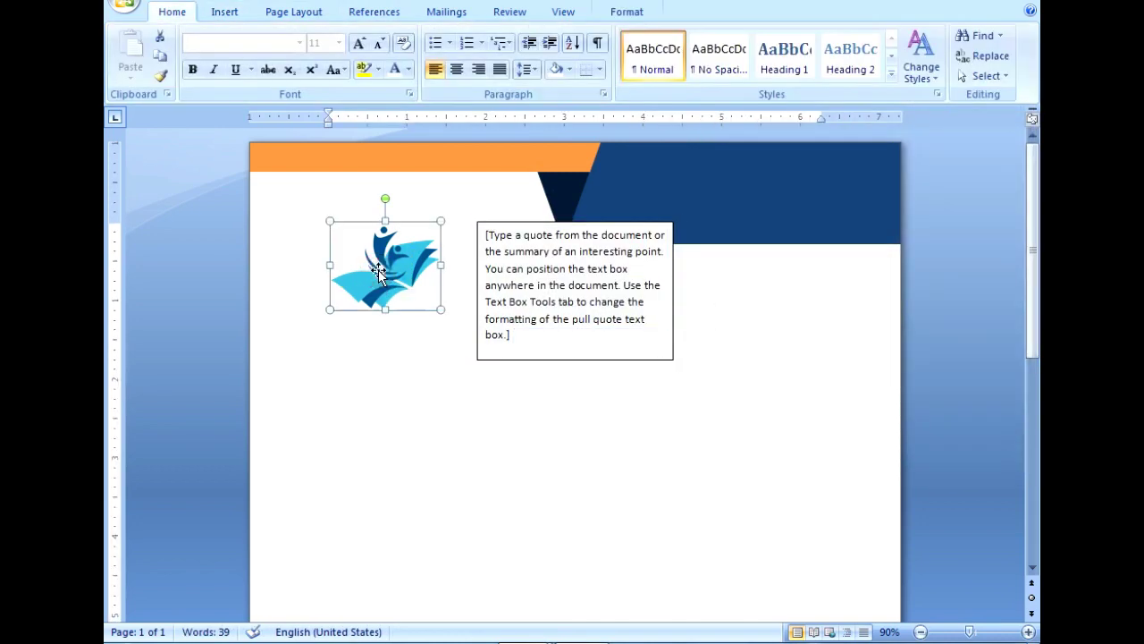
{"action": "key", "text": "ctrl+x"}
{"action": "left_click", "coordinate": [572, 286]}
{"action": "key", "text": "ctrl+v"}
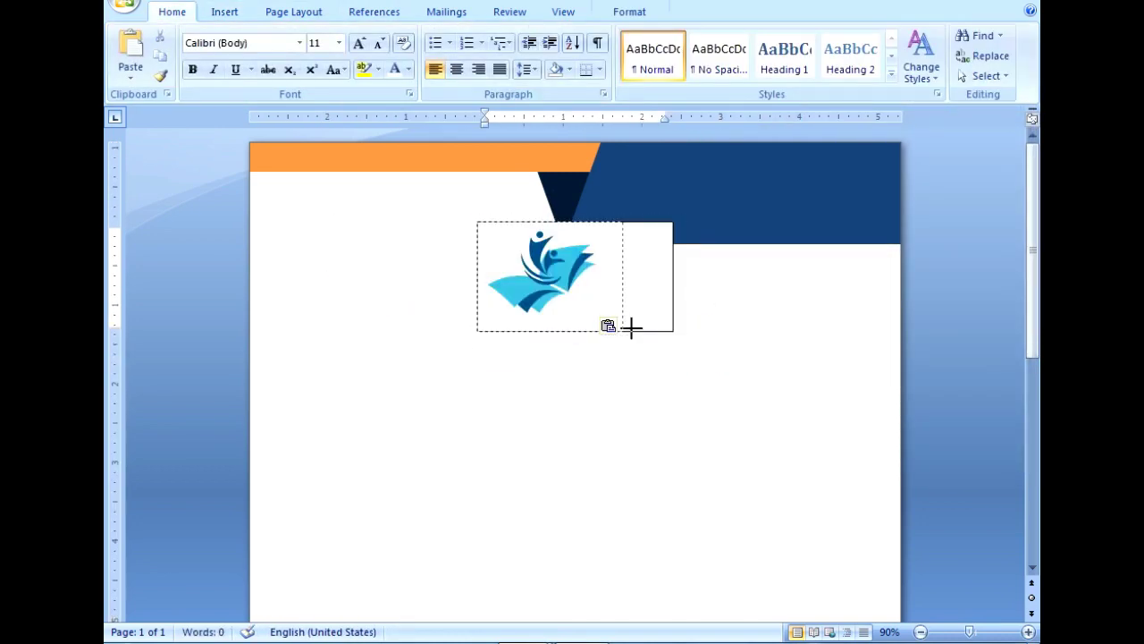
{"action": "left_click", "coordinate": [626, 325]}
{"action": "left_click_drag", "start_coordinate": [582, 214], "coordinate": [475, 185]}
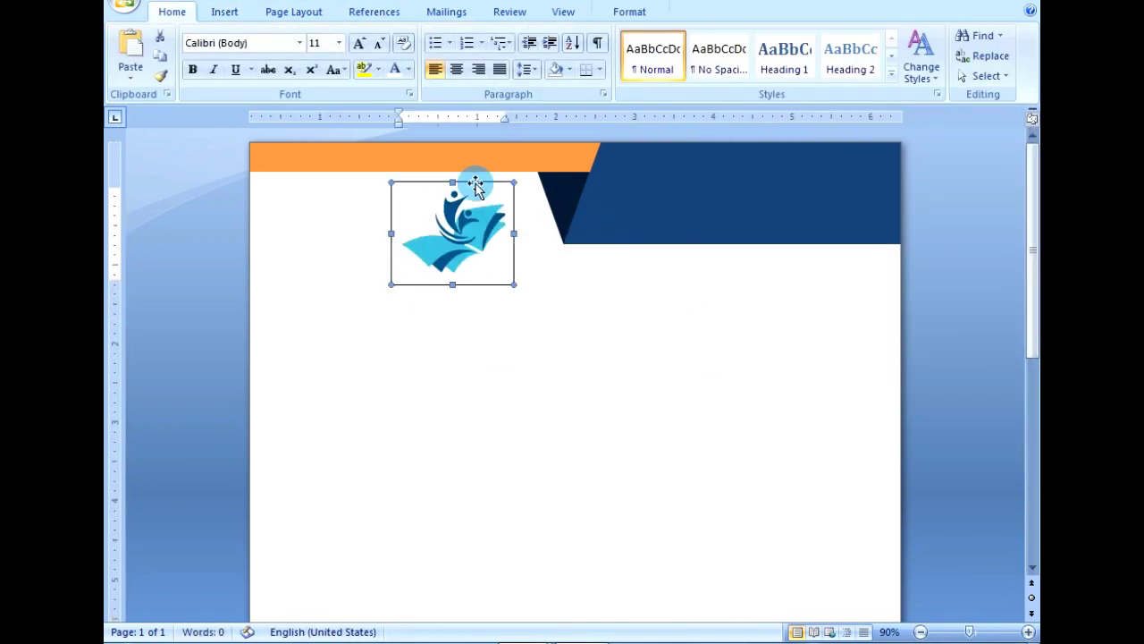
Give the logo box No Fill and No Outline.
{"action": "right_click", "coordinate": [475, 185]}
{"action": "left_click", "coordinate": [625, 12]}
{"action": "left_click", "coordinate": [493, 36]}
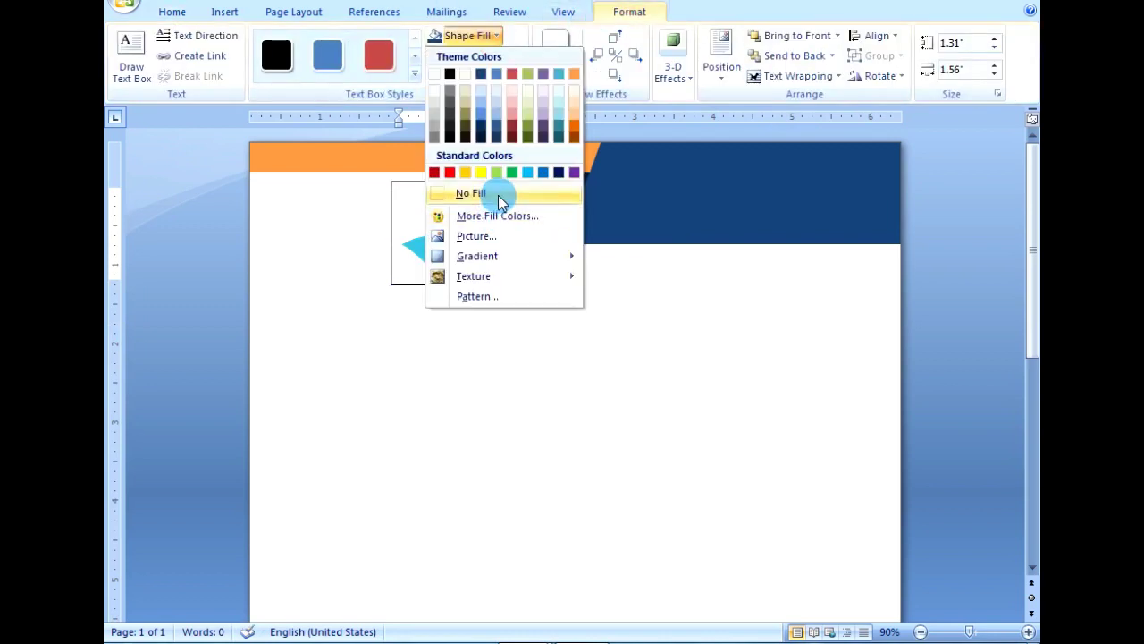
{"action": "left_click", "coordinate": [499, 202]}
{"action": "left_click", "coordinate": [473, 56]}
{"action": "left_click", "coordinate": [472, 212]}
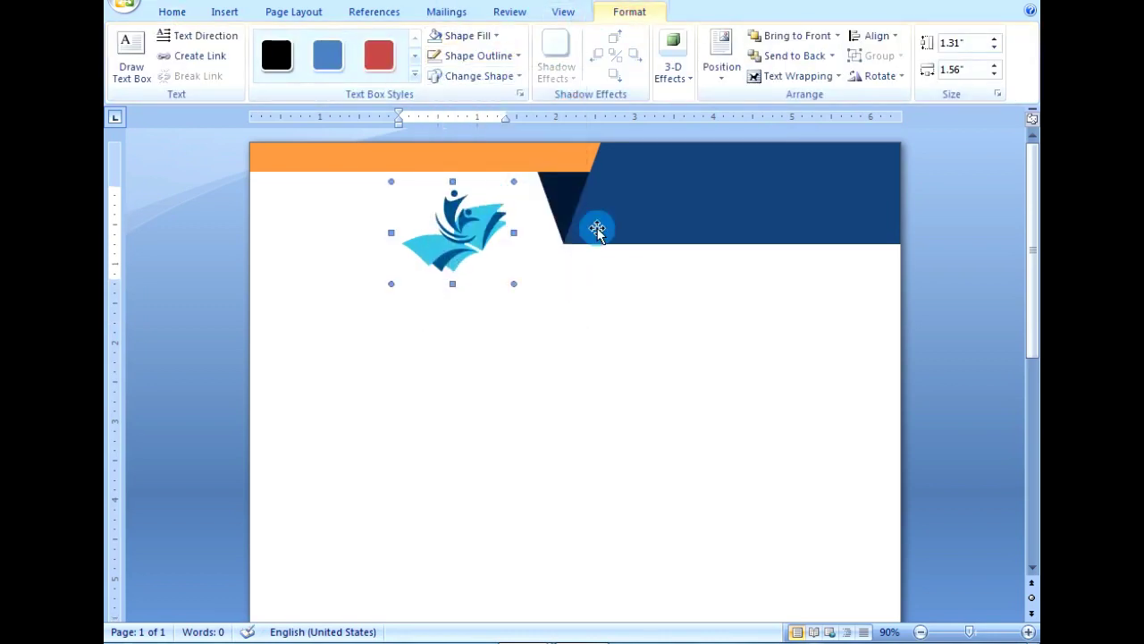
{"action": "left_click", "coordinate": [587, 263]}
{"action": "left_click", "coordinate": [221, 14]}
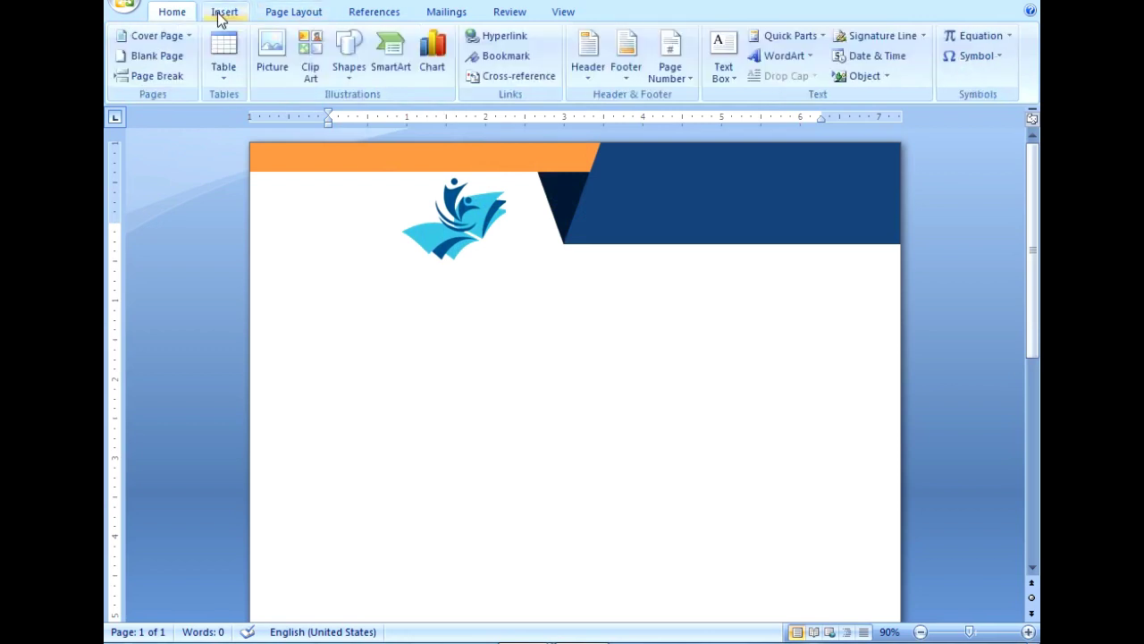
Add a simple text box with the letterhead name in dark blue Bauhaus 93, enlarged to 22 pt.
{"action": "left_click", "coordinate": [723, 54]}
{"action": "left_click", "coordinate": [722, 141]}
{"action": "left_click", "coordinate": [172, 12]}
{"action": "left_click", "coordinate": [253, 43]}
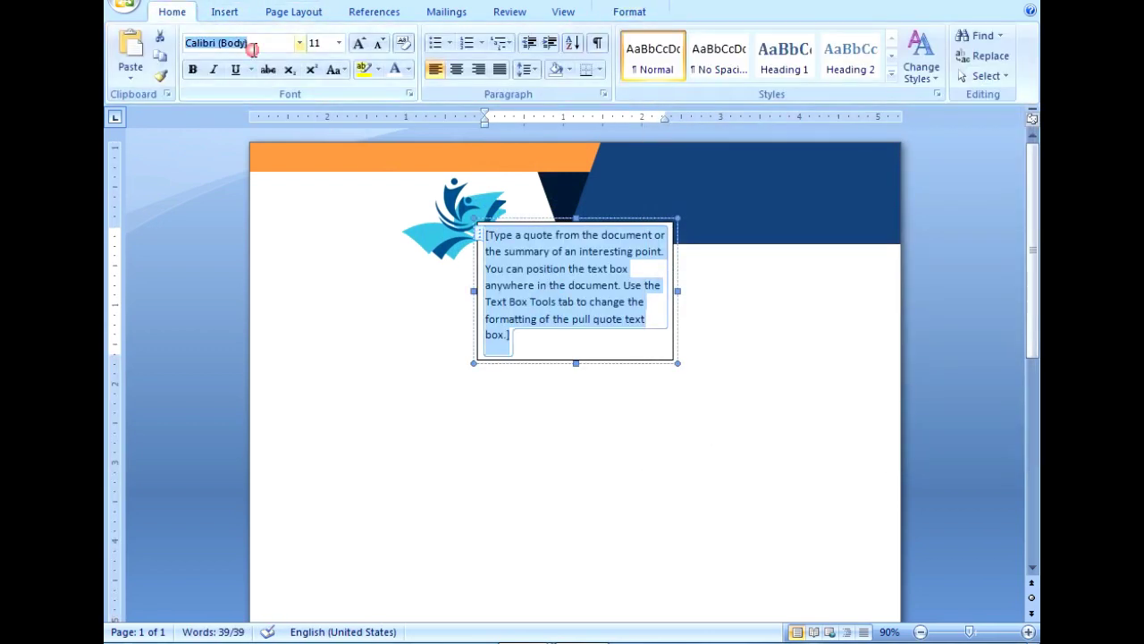
{"action": "left_click", "coordinate": [300, 43]}
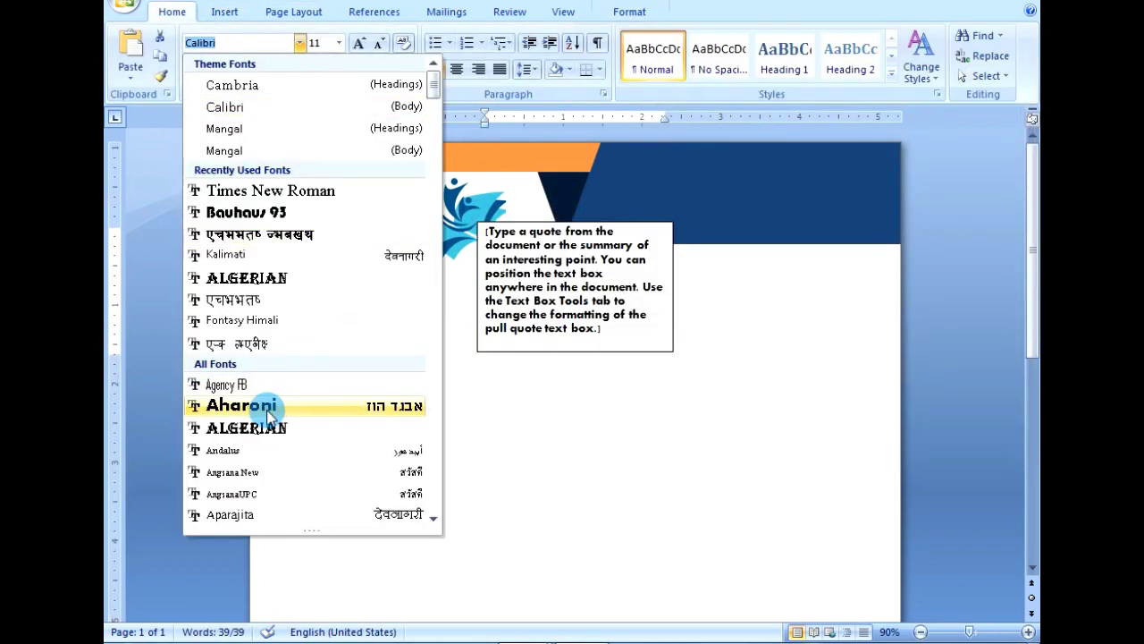
{"action": "left_click", "coordinate": [250, 213]}
{"action": "type", "text": "TUTOR PRATIK"}
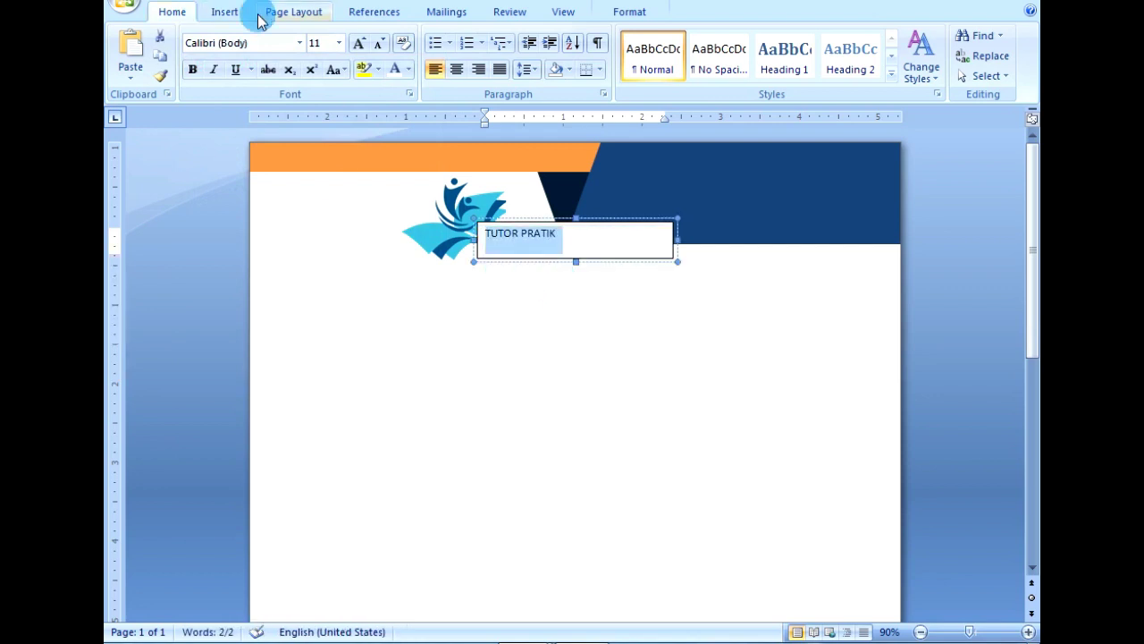
{"action": "left_click", "coordinate": [300, 43]}
{"action": "left_click", "coordinate": [242, 189]}
{"action": "left_click", "coordinate": [409, 70]}
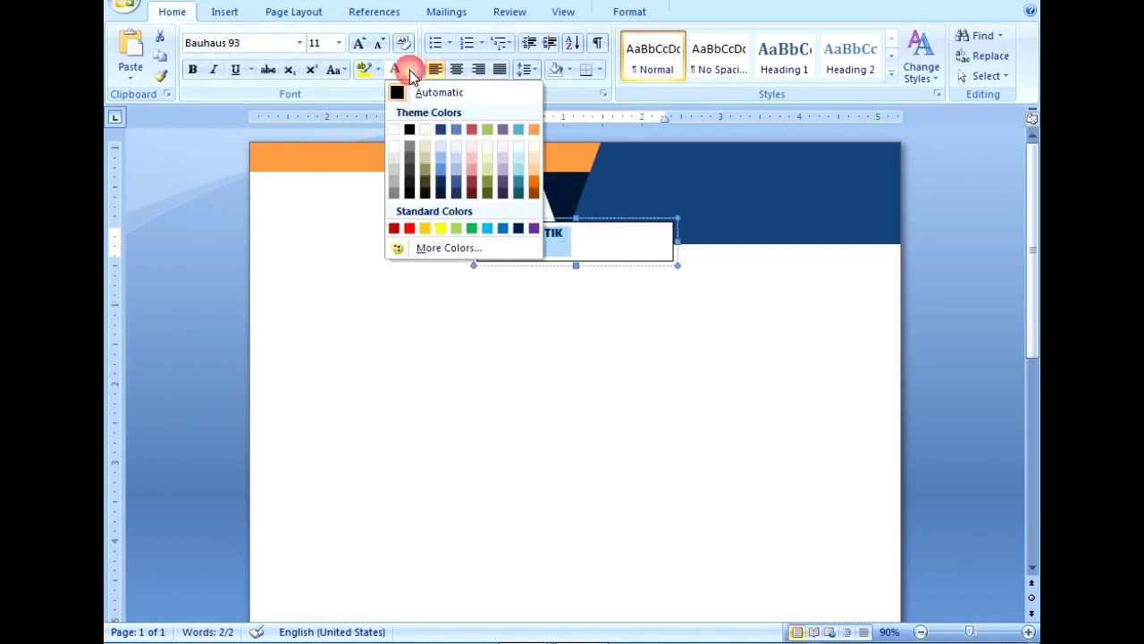
{"action": "left_click", "coordinate": [440, 132]}
{"action": "key", "text": "ctrl+shift+period"}
{"action": "key", "text": "ctrl+shift+period"}
{"action": "key", "text": "ctrl+shift+period"}
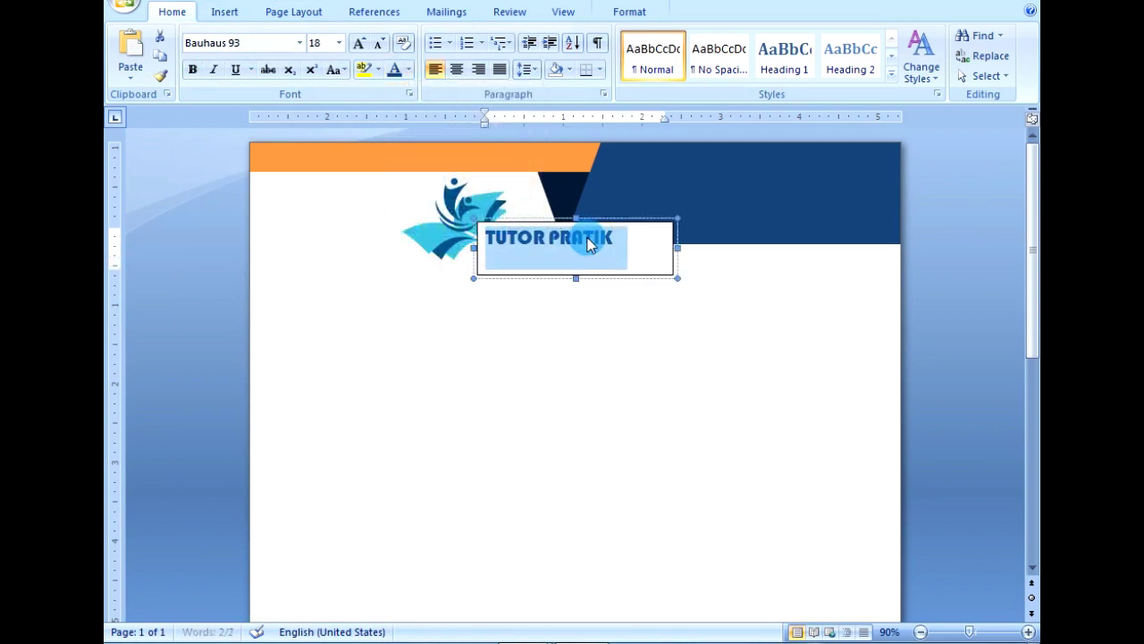
{"action": "key", "text": "ctrl+shift+period"}
{"action": "key", "text": "ctrl+shift+period"}
Move the name box below the logo, shrink its height and width, and remove its outline.
{"action": "left_click_drag", "start_coordinate": [621, 223], "coordinate": [510, 257]}
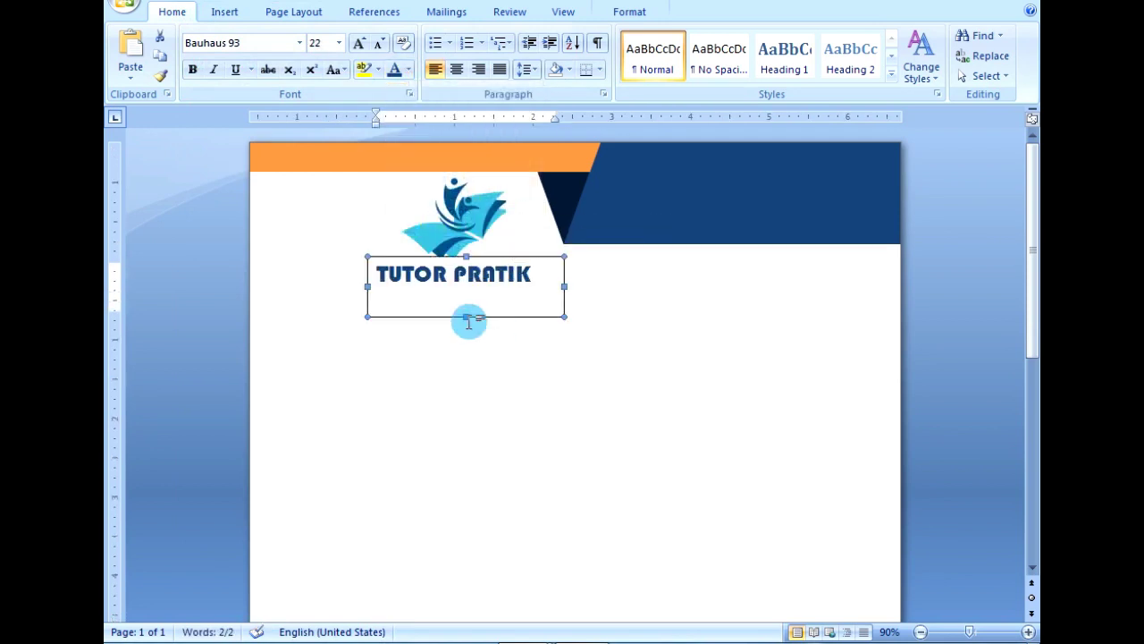
{"action": "mouse_move", "coordinate": [467, 295]}
{"action": "left_mouse_down"}
{"action": "mouse_move", "coordinate": [458, 286]}
{"action": "mouse_move", "coordinate": [466, 257]}
{"action": "left_mouse_up"}
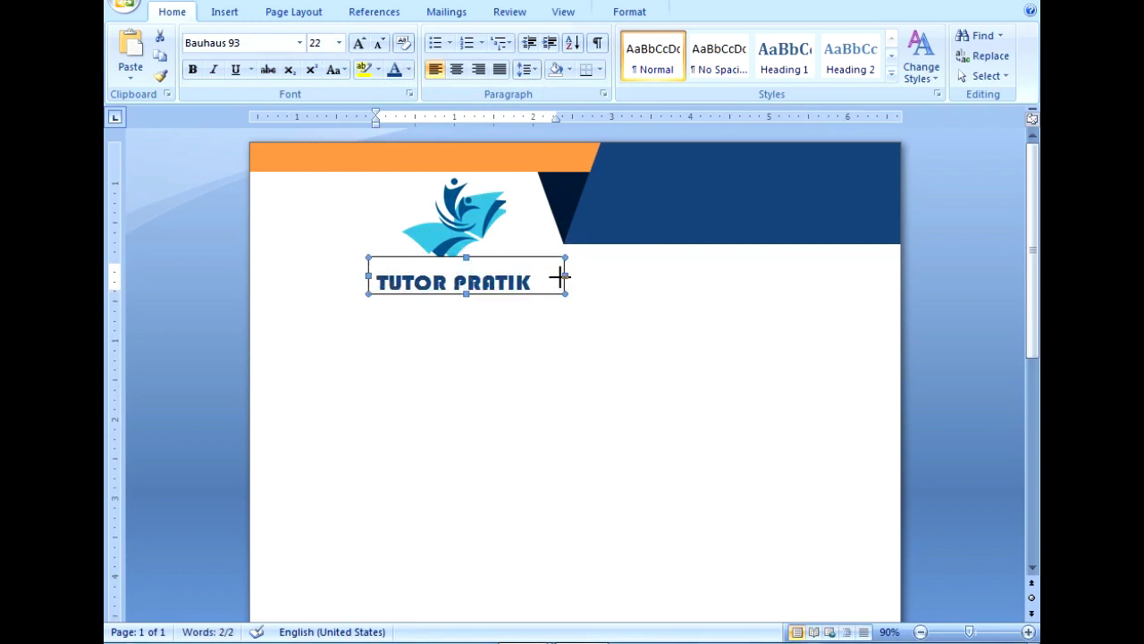
{"action": "left_click_drag", "start_coordinate": [539, 282], "coordinate": [548, 277]}
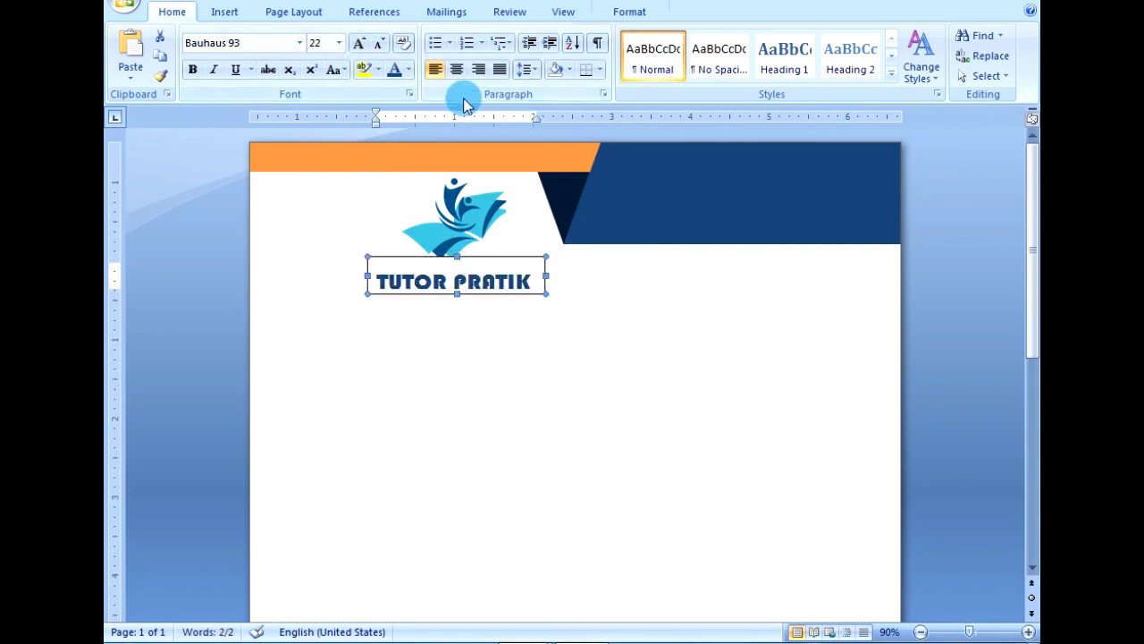
{"action": "left_click", "coordinate": [629, 11]}
{"action": "left_click", "coordinate": [472, 35]}
{"action": "left_click", "coordinate": [498, 55]}
{"action": "left_click", "coordinate": [517, 55]}
{"action": "left_click", "coordinate": [482, 213]}
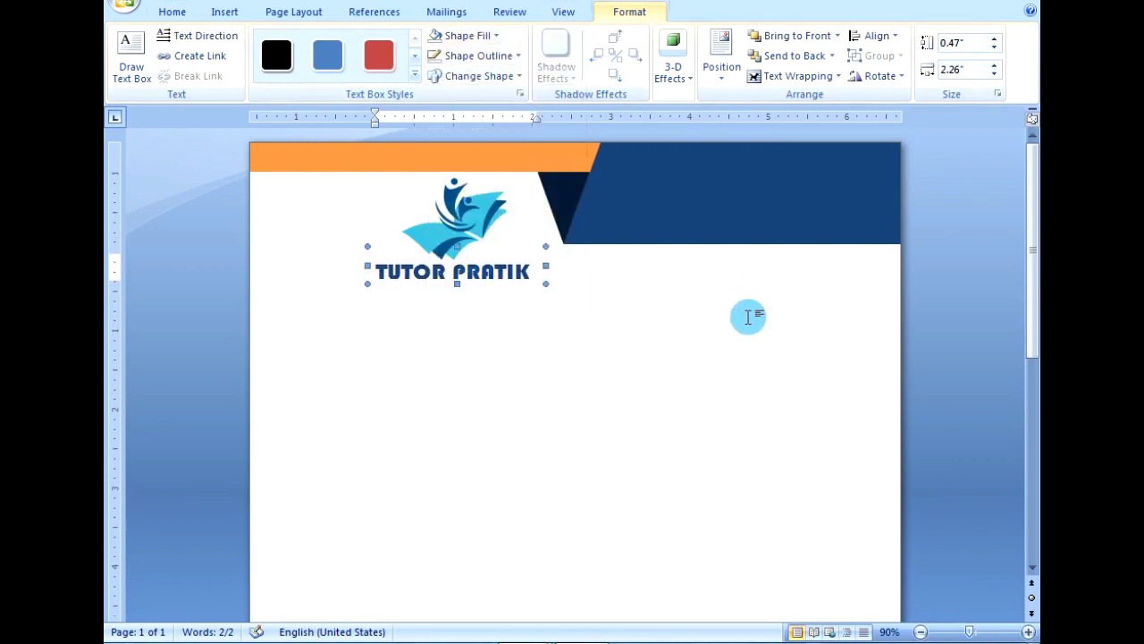
Set TUTOR PRATIK to font size 20 and move its box just under the logo.
{"action": "triple_click", "coordinate": [492, 273]}
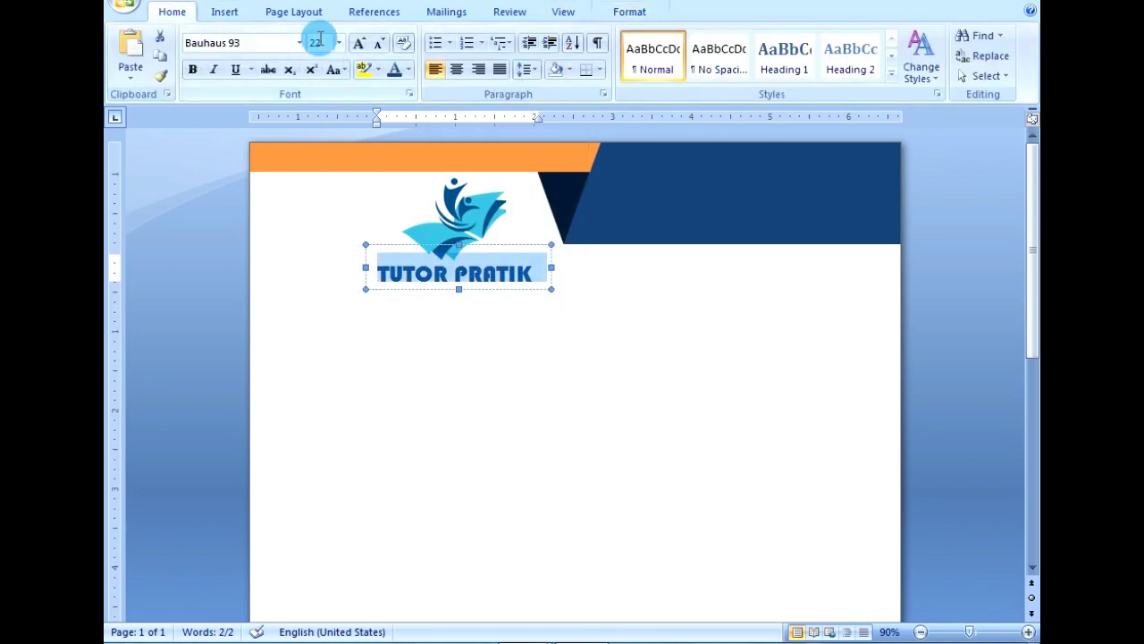
{"action": "type", "text": "20"}
{"action": "key", "text": "Return"}
{"action": "left_click", "coordinate": [525, 380]}
{"action": "left_click", "coordinate": [494, 273]}
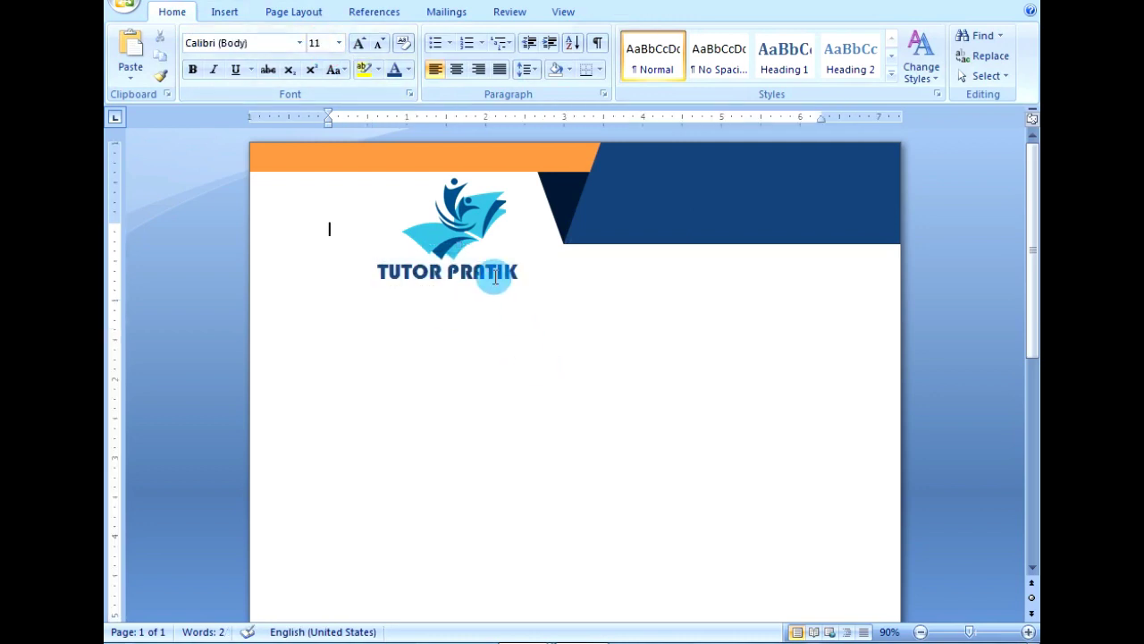
{"action": "left_click", "coordinate": [506, 247]}
{"action": "left_click_drag", "start_coordinate": [506, 247], "coordinate": [524, 251]}
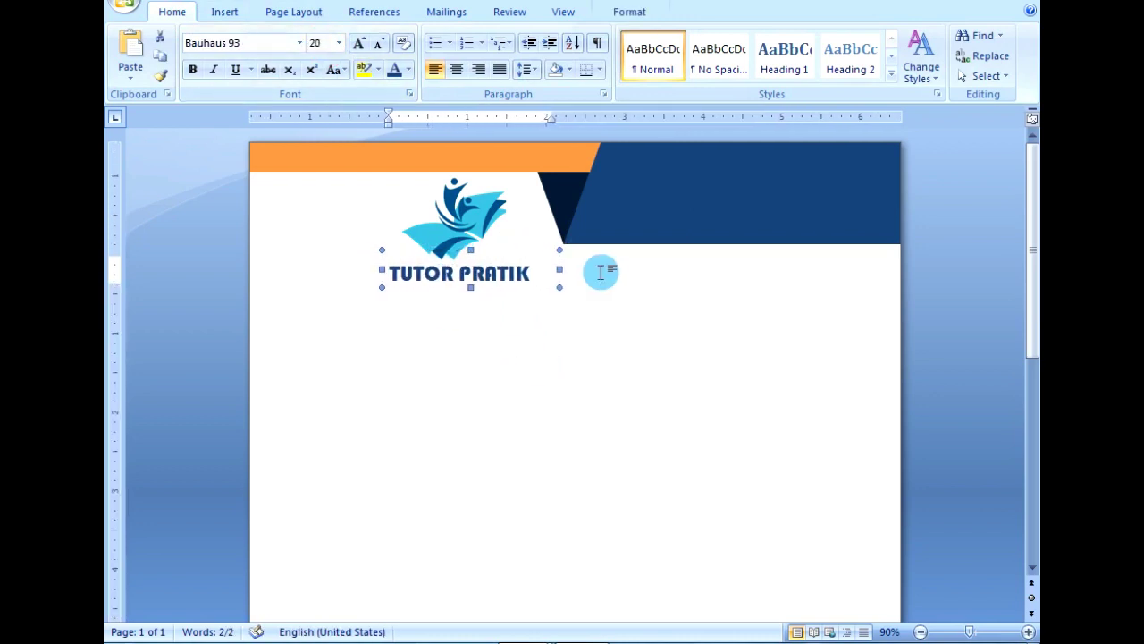
Try rotating the logo twice, undoing each rotation to keep it upright.
{"action": "left_click", "coordinate": [467, 224]}
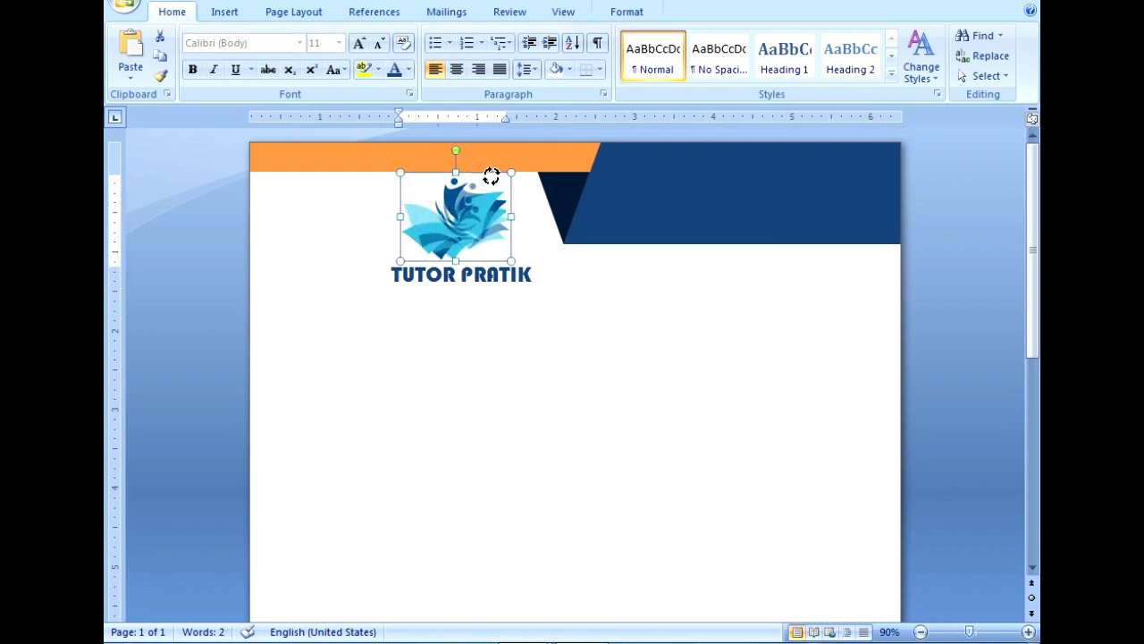
{"action": "left_click_drag", "start_coordinate": [457, 152], "coordinate": [492, 176]}
{"action": "left_click", "coordinate": [526, 231]}
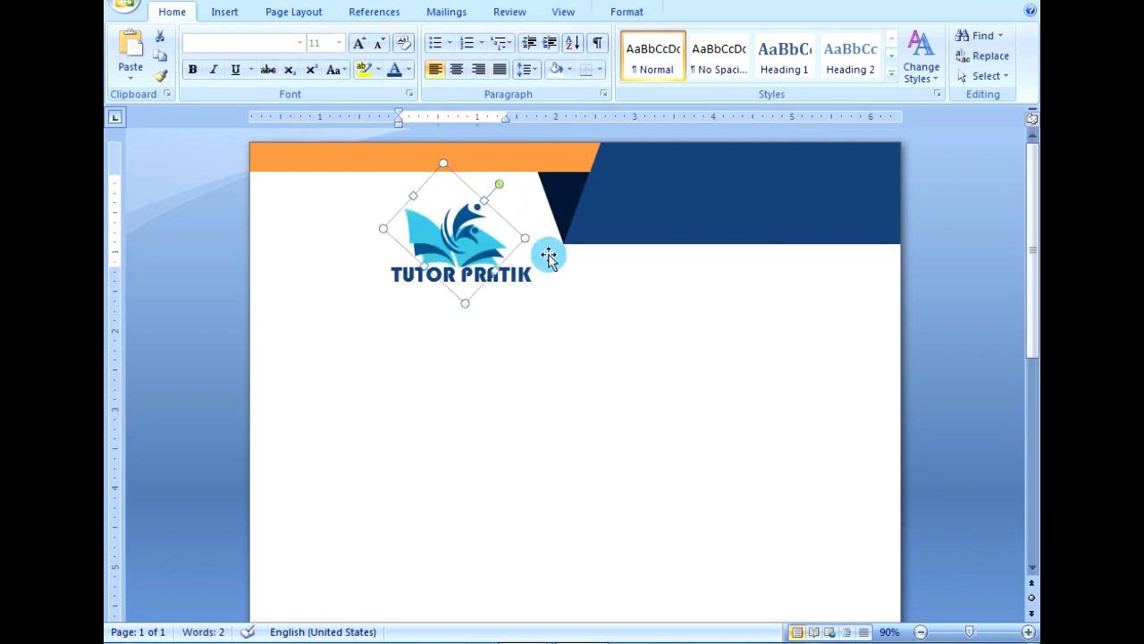
{"action": "key", "text": "ctrl+z"}
{"action": "left_click", "coordinate": [546, 349]}
{"action": "left_click", "coordinate": [465, 211]}
{"action": "left_click_drag", "start_coordinate": [467, 152], "coordinate": [487, 165]}
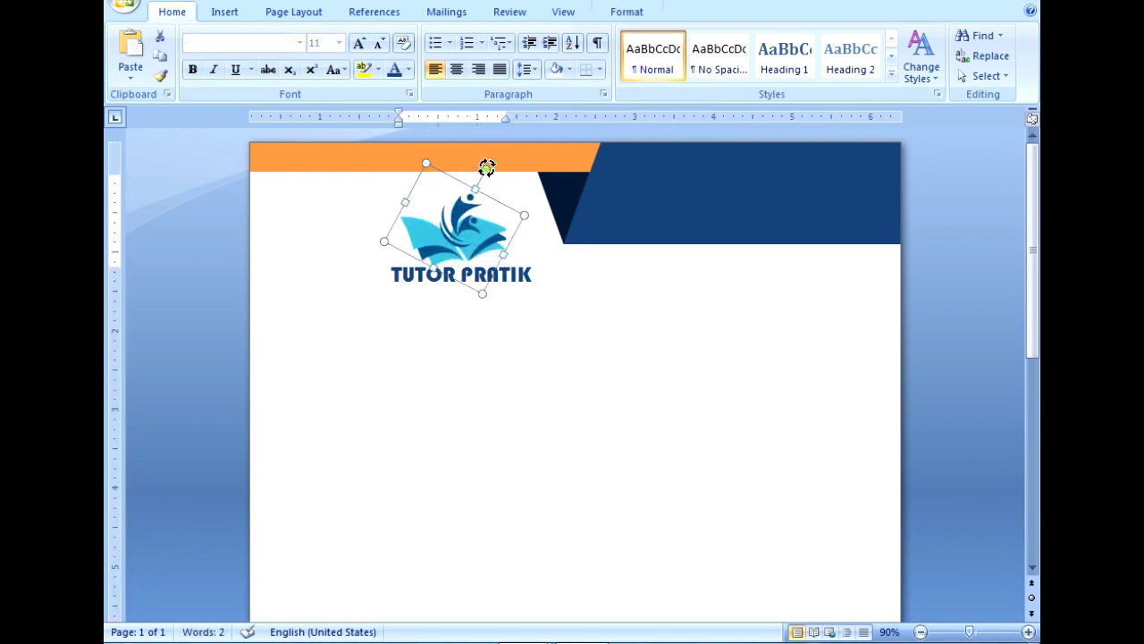
{"action": "key", "text": "ctrl+z"}
{"action": "left_click", "coordinate": [535, 361]}
Nudge the logo slightly higher with the Up arrow key.
{"action": "left_click", "coordinate": [470, 198]}
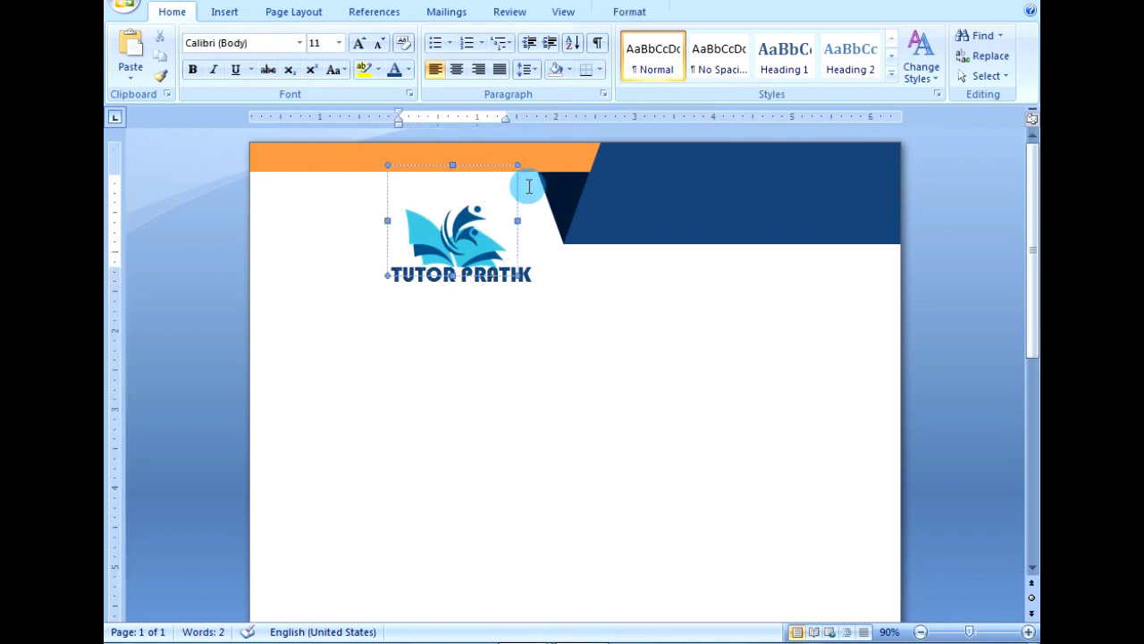
{"action": "key", "text": "Up"}
{"action": "key", "text": "Up"}
{"action": "key", "text": "Up"}
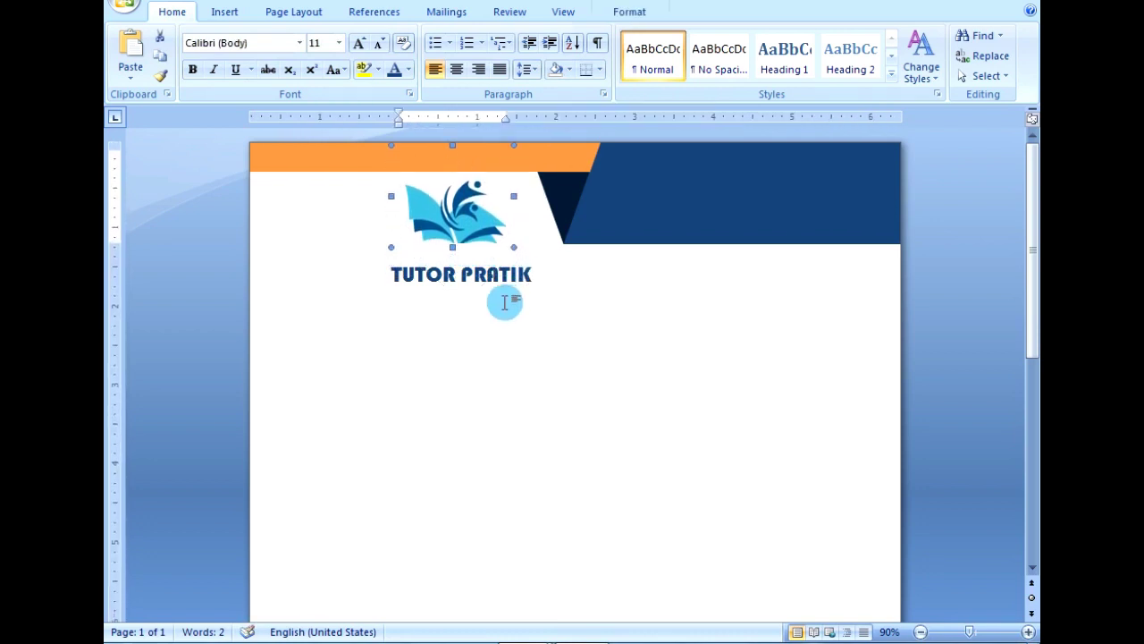
{"action": "left_click", "coordinate": [462, 274]}
{"action": "left_click", "coordinate": [551, 276]}
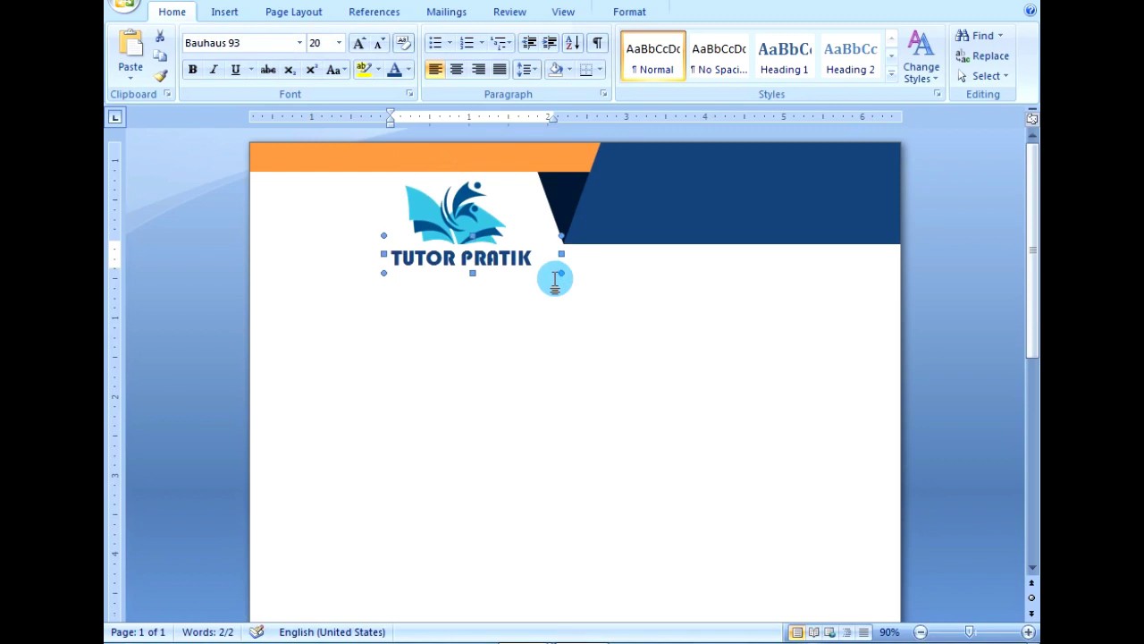
Copy the title box below itself and type 'Enhance Your Skill' into the copy.
{"action": "left_click", "coordinate": [496, 341]}
{"action": "left_click", "coordinate": [428, 259]}
{"action": "left_click_drag", "start_coordinate": [452, 277], "coordinate": [452, 279]}
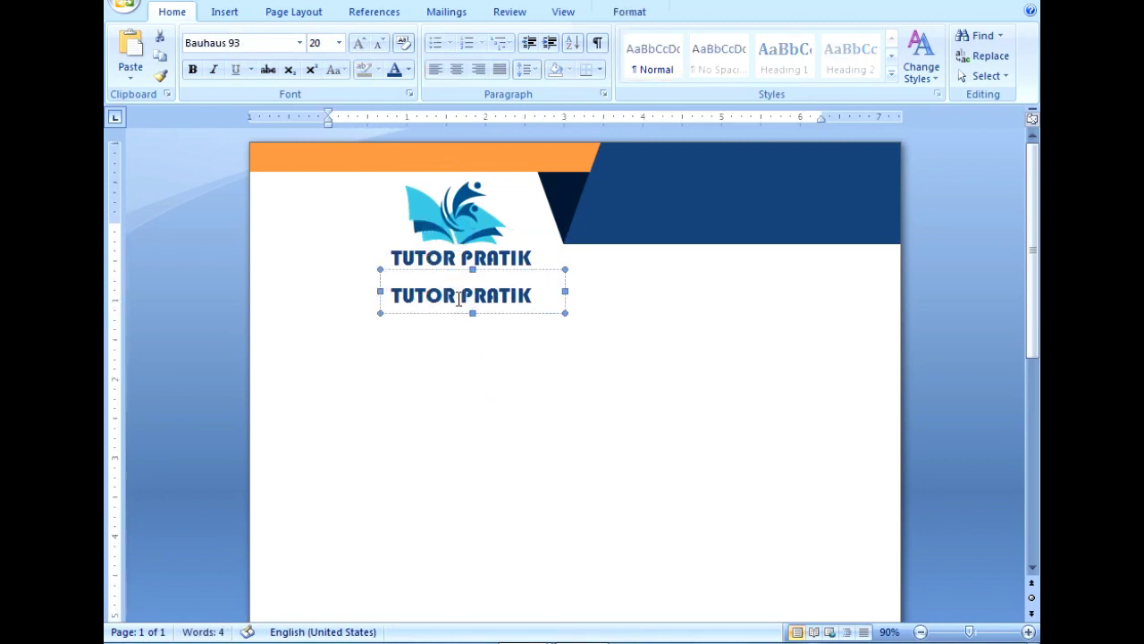
{"action": "triple_click", "coordinate": [453, 299]}
{"action": "type", "text": "en"}
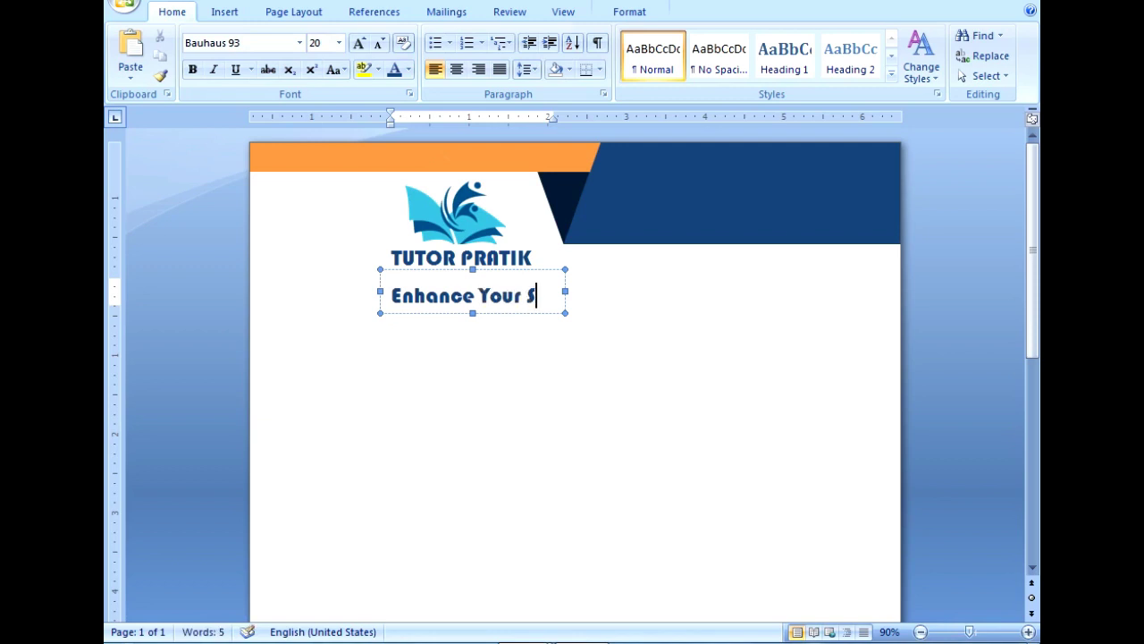
Format the tagline as Times New Roman 16, bold, in orange.
{"action": "key", "text": "ctrl+a"}
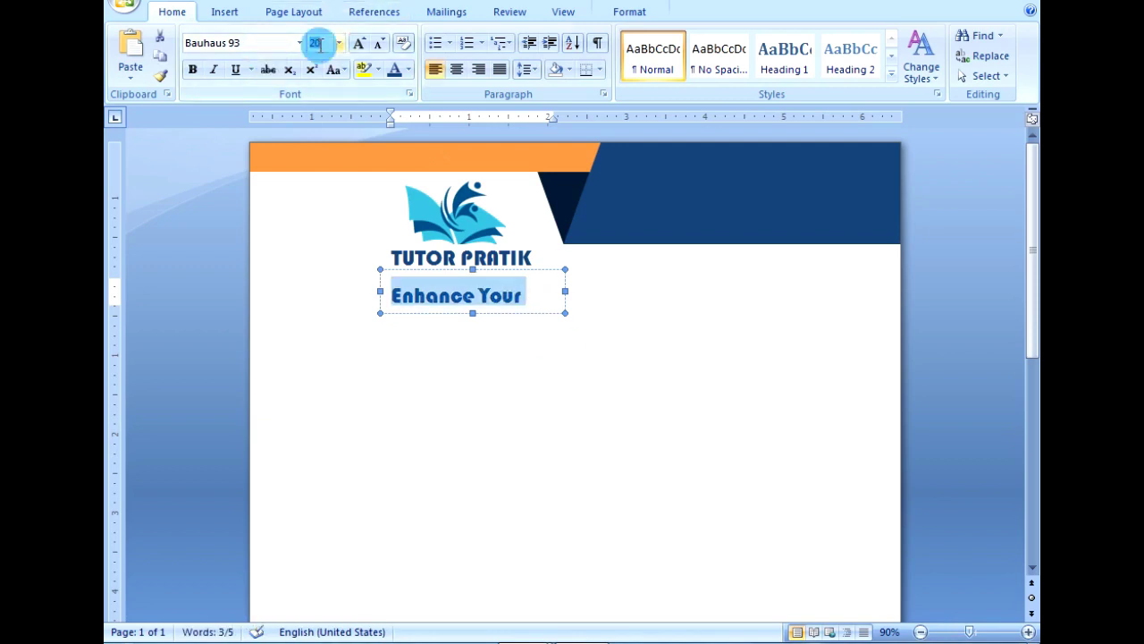
{"action": "type", "text": "16"}
{"action": "key", "text": "Return"}
{"action": "key", "text": "Return"}
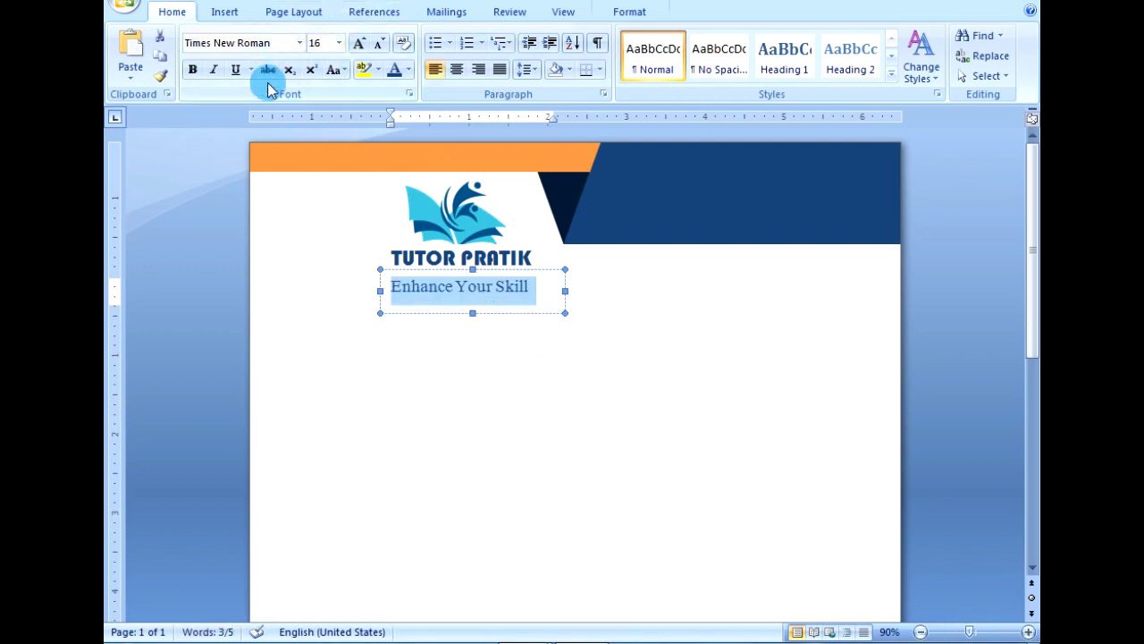
{"action": "left_click", "coordinate": [192, 70]}
{"action": "left_click", "coordinate": [409, 69]}
{"action": "left_click", "coordinate": [534, 132]}
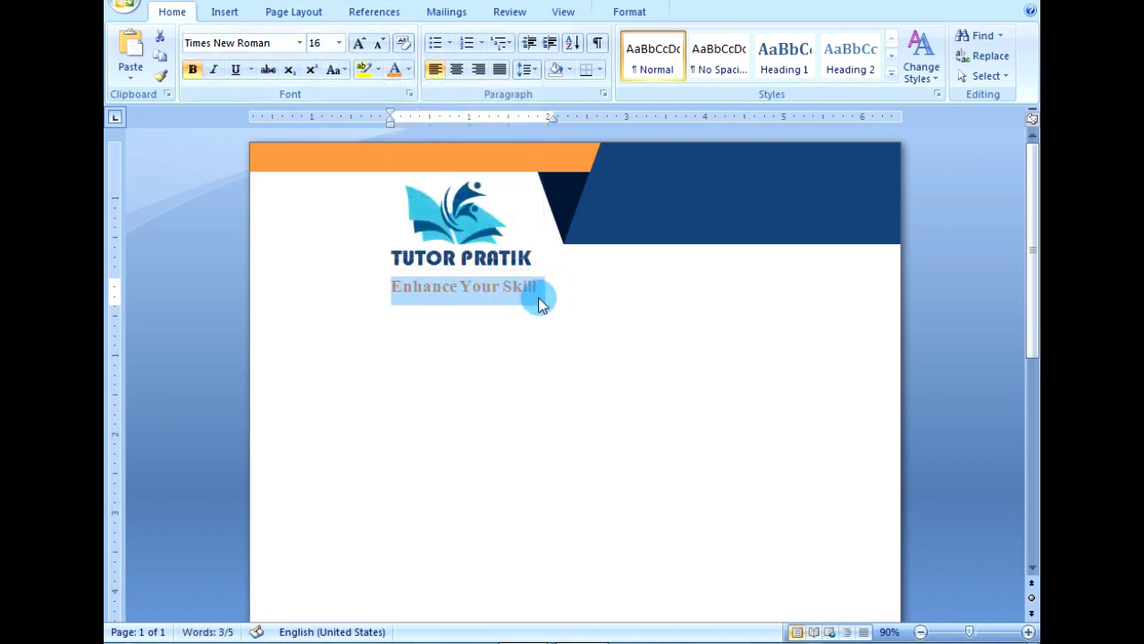
{"action": "left_click", "coordinate": [536, 299]}
Nudge the tagline up under the title and switch to Select Objects mode.
{"action": "left_click", "coordinate": [396, 265]}
{"action": "key", "text": "Up"}
{"action": "key", "text": "Up"}
{"action": "key", "text": "Up"}
{"action": "key", "text": "Up"}
{"action": "key", "text": "Up"}
{"action": "key", "text": "Left"}
{"action": "left_click", "coordinate": [508, 280]}
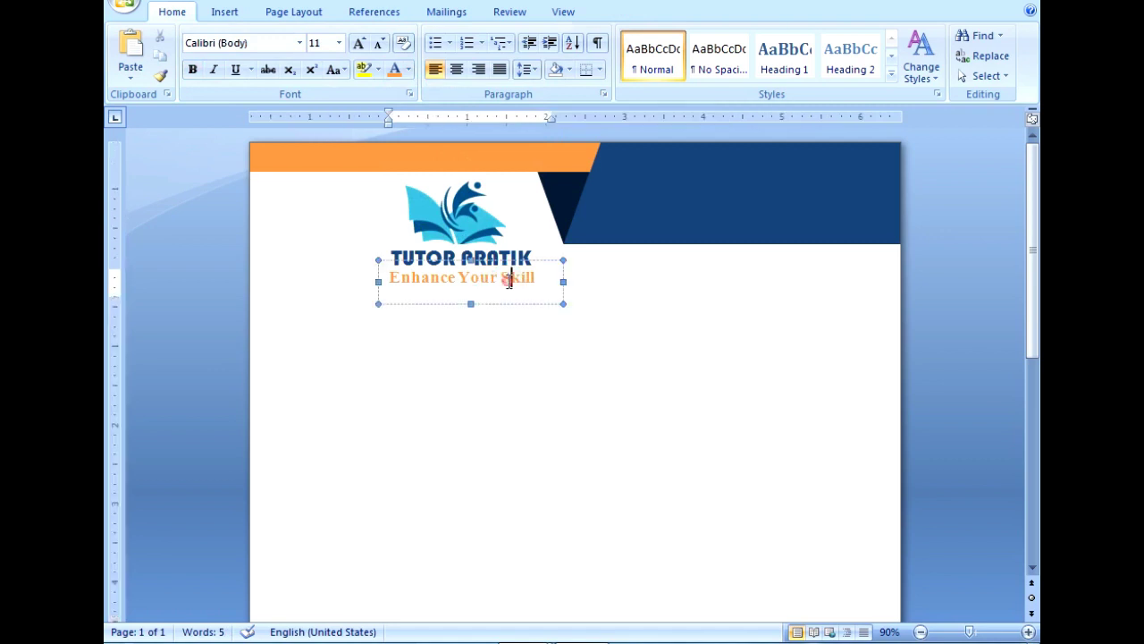
{"action": "left_click", "coordinate": [523, 237]}
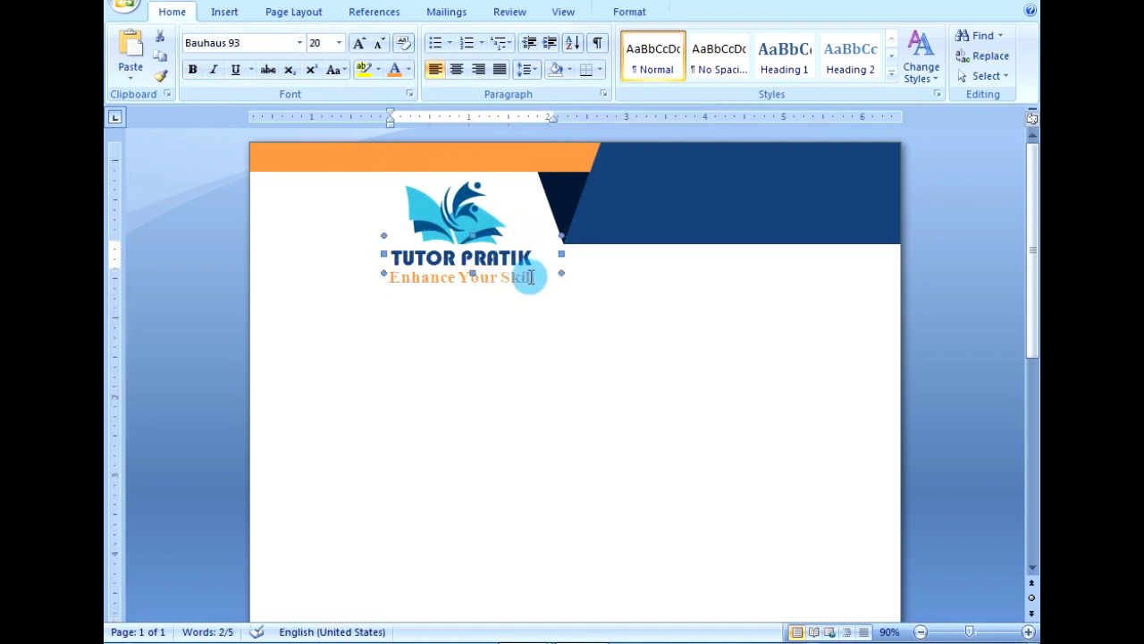
{"action": "left_click", "coordinate": [986, 76]}
{"action": "left_click", "coordinate": [894, 118]}
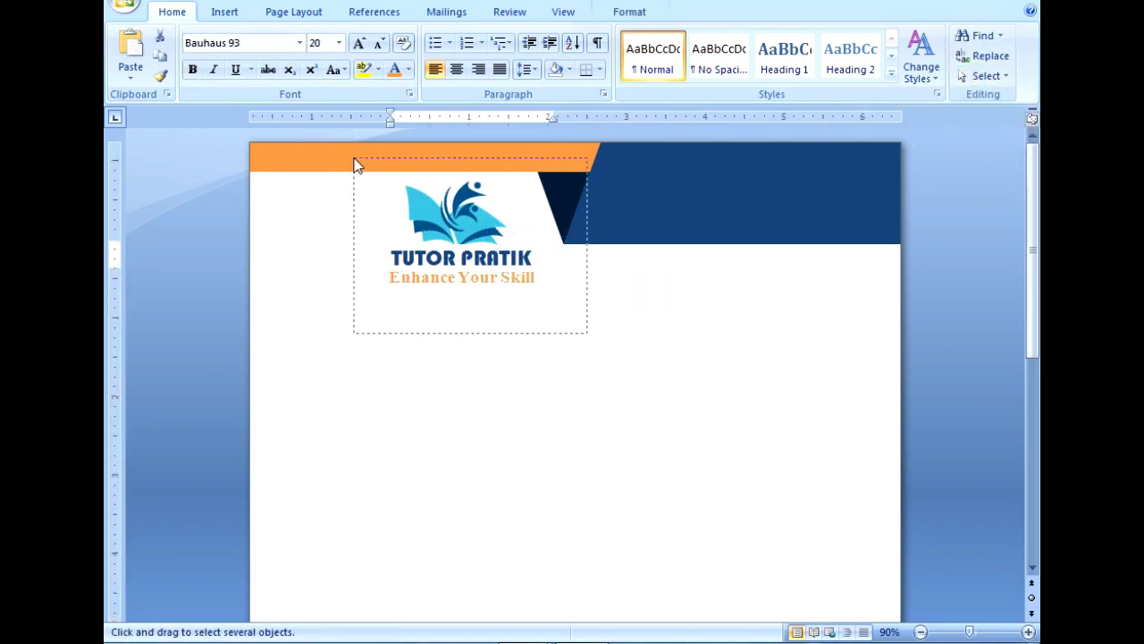
Group the logo, title and tagline, then group them with the dark blue header shape.
{"action": "left_click_drag", "start_coordinate": [355, 165], "coordinate": [447, 218]}
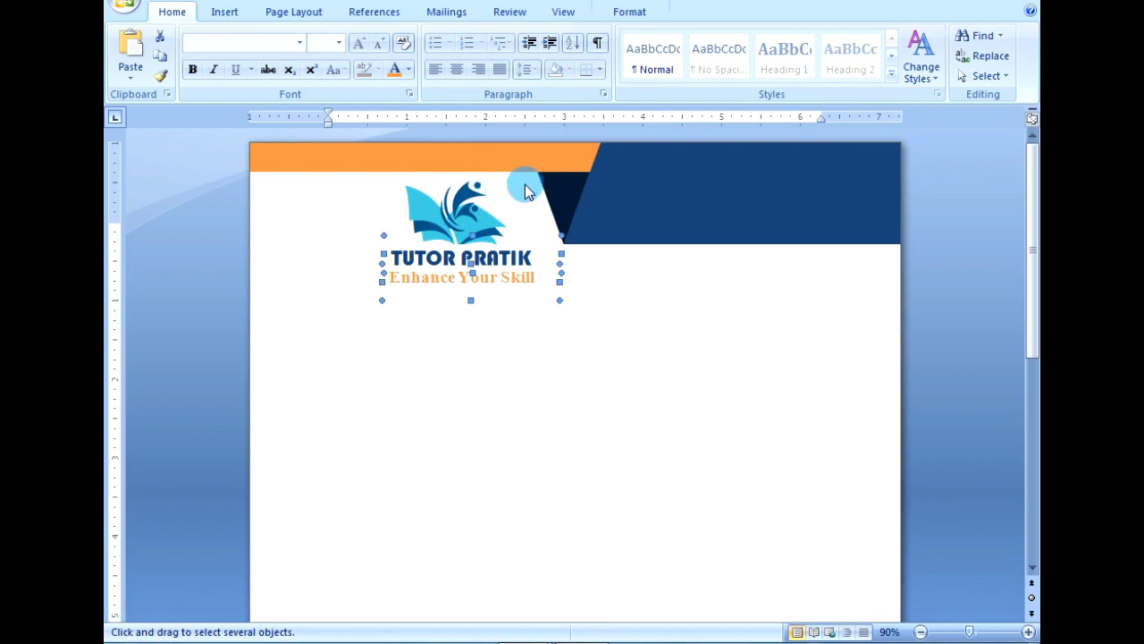
{"action": "right_click", "coordinate": [469, 264]}
{"action": "left_click", "coordinate": [684, 337]}
{"action": "left_click_drag", "start_coordinate": [471, 219], "coordinate": [529, 183]}
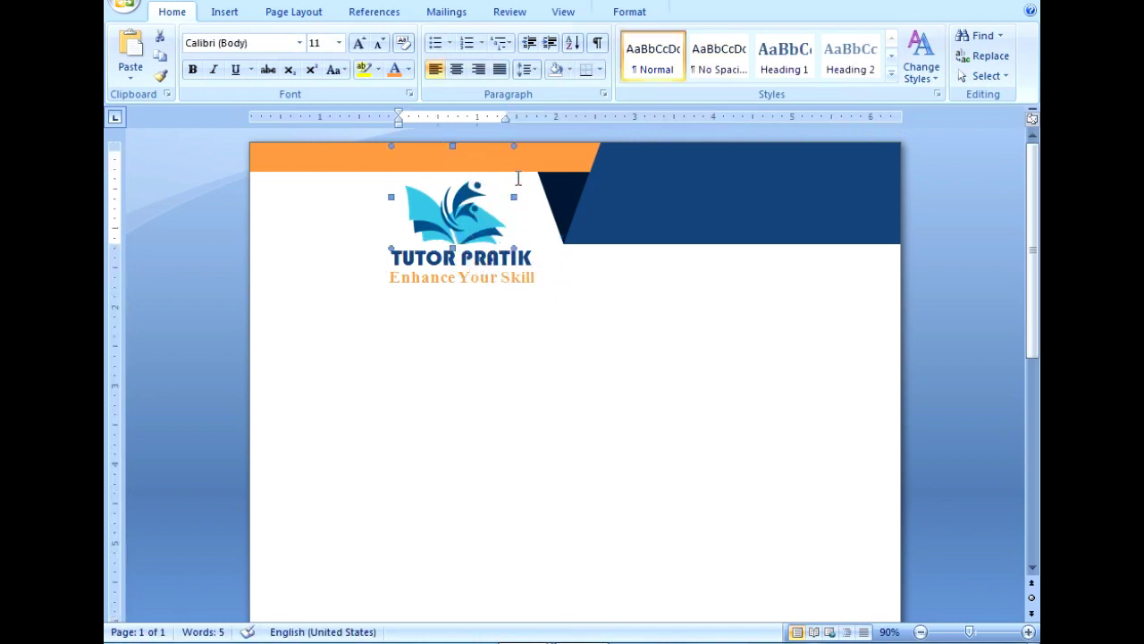
{"action": "left_click", "coordinate": [634, 194], "text": "shift"}
{"action": "right_click", "coordinate": [636, 212]}
{"action": "left_click", "coordinate": [850, 301]}
Group the Enhance Your Skill box and blue header shape into the logo group.
{"action": "left_click", "coordinate": [531, 296]}
{"action": "left_click", "coordinate": [664, 224], "text": "shift"}
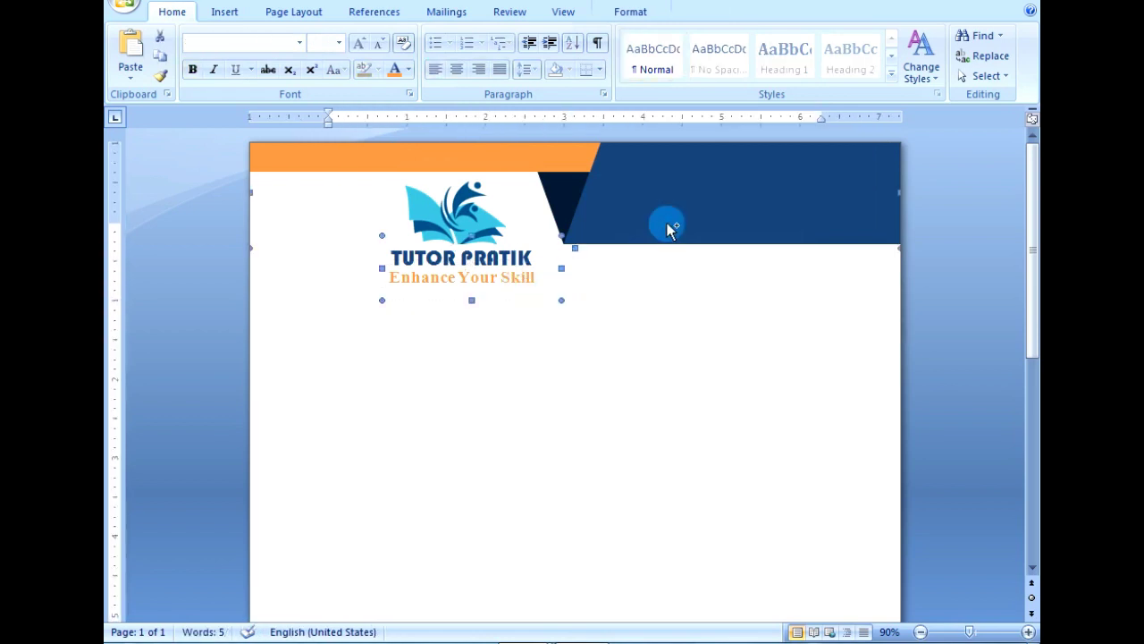
{"action": "right_click", "coordinate": [667, 223]}
{"action": "left_click", "coordinate": [883, 298]}
{"action": "mouse_move", "coordinate": [678, 215]}
{"action": "left_mouse_down"}
{"action": "mouse_move", "coordinate": [682, 381]}
{"action": "mouse_move", "coordinate": [718, 421]}
{"action": "left_mouse_up"}
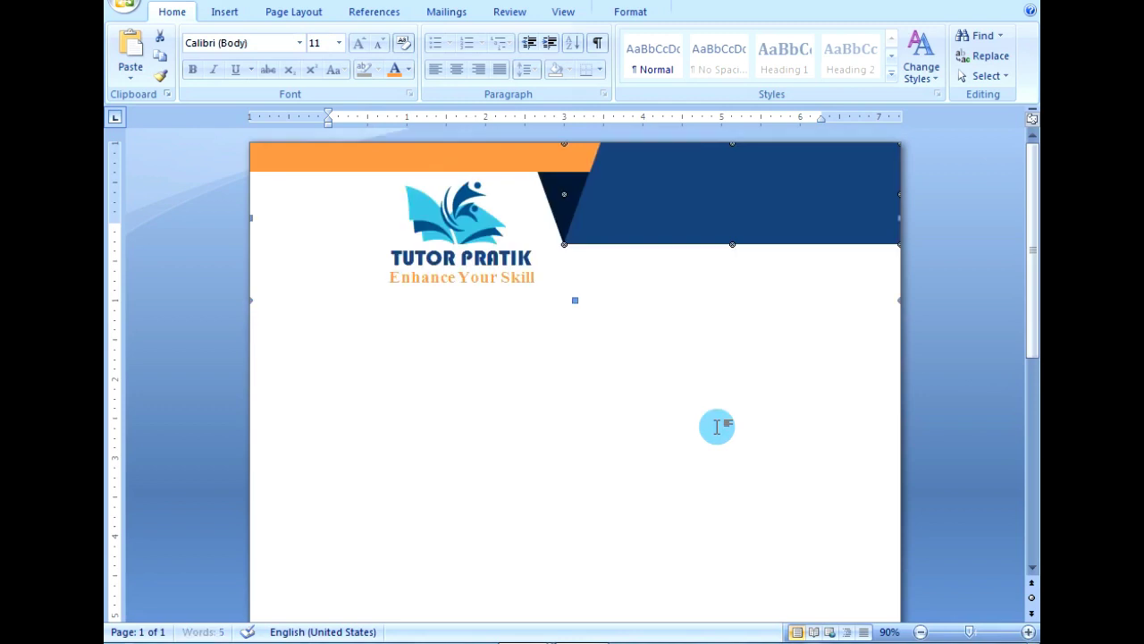
{"action": "key", "text": "ctrl+z"}
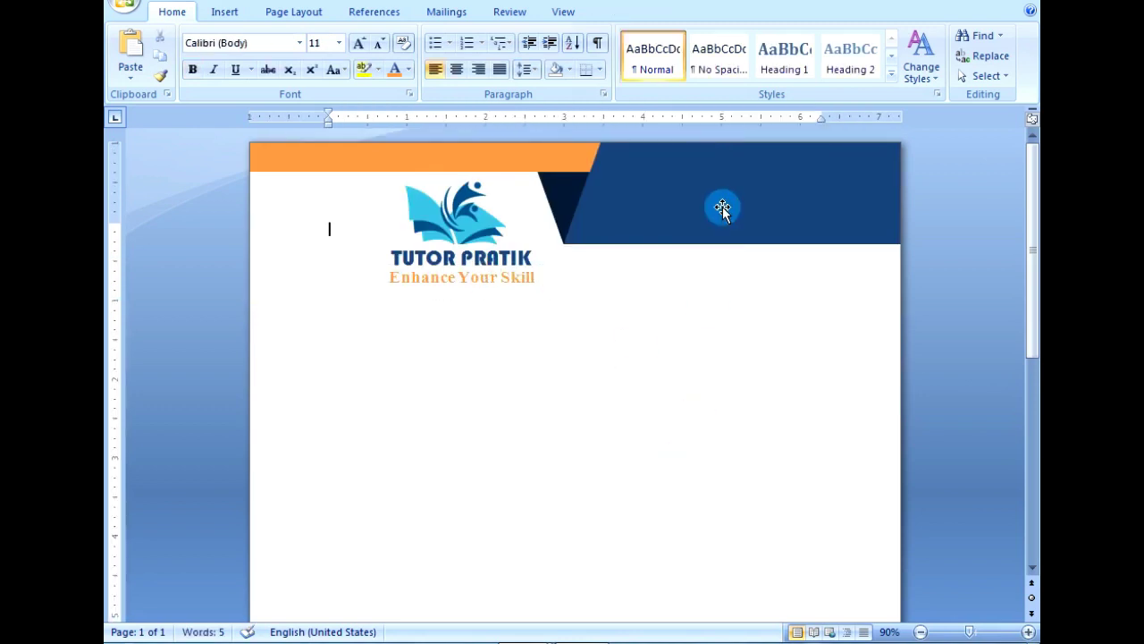
Copy the whole header group and place a pasted duplicate below the original.
{"action": "left_click", "coordinate": [723, 206]}
{"action": "right_click", "coordinate": [723, 207]}
{"action": "left_click", "coordinate": [782, 235]}
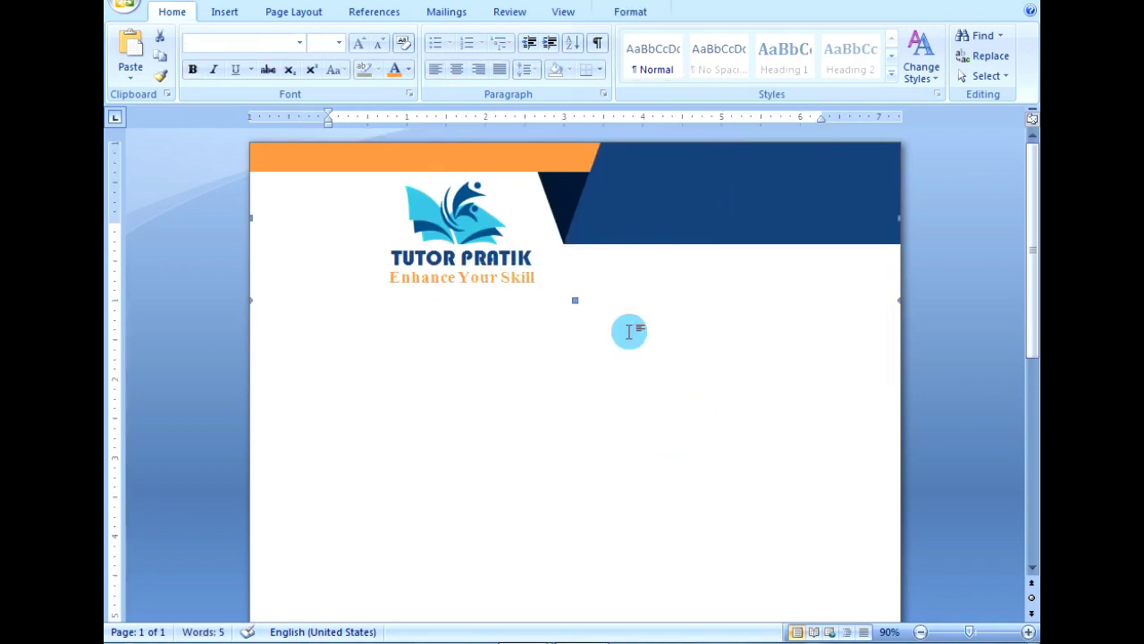
{"action": "key", "text": "ctrl+v"}
{"action": "left_click_drag", "start_coordinate": [638, 200], "coordinate": [621, 396]}
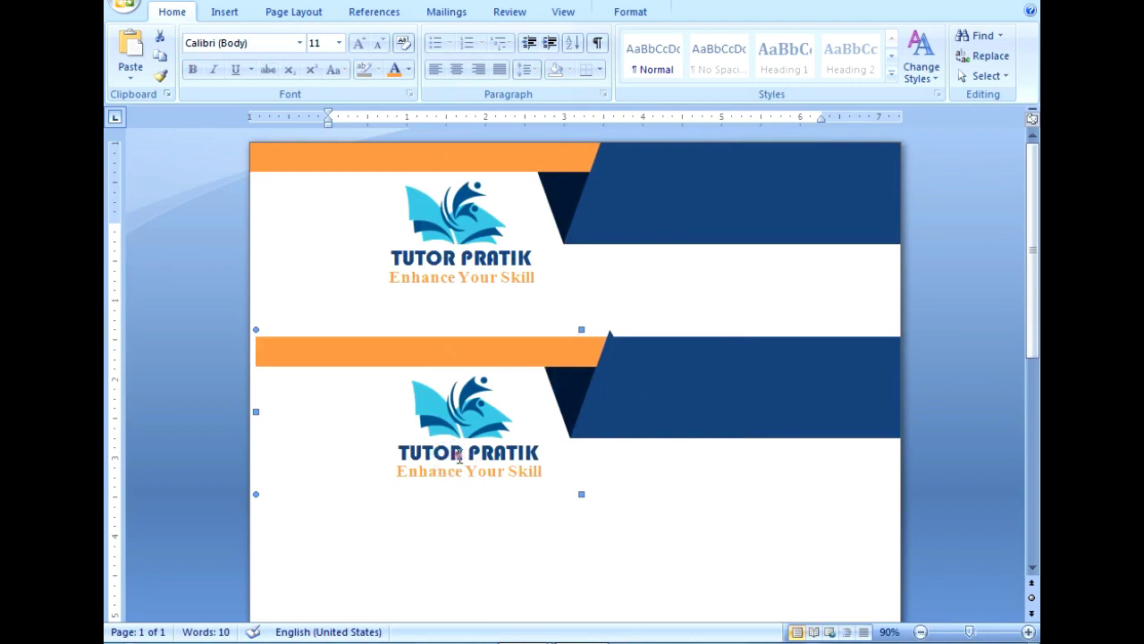
Inspect the options for the lower copy's logo and TUTOR PRATIK box.
{"action": "left_click", "coordinate": [453, 458]}
{"action": "left_click", "coordinate": [474, 428]}
{"action": "right_click", "coordinate": [474, 427]}
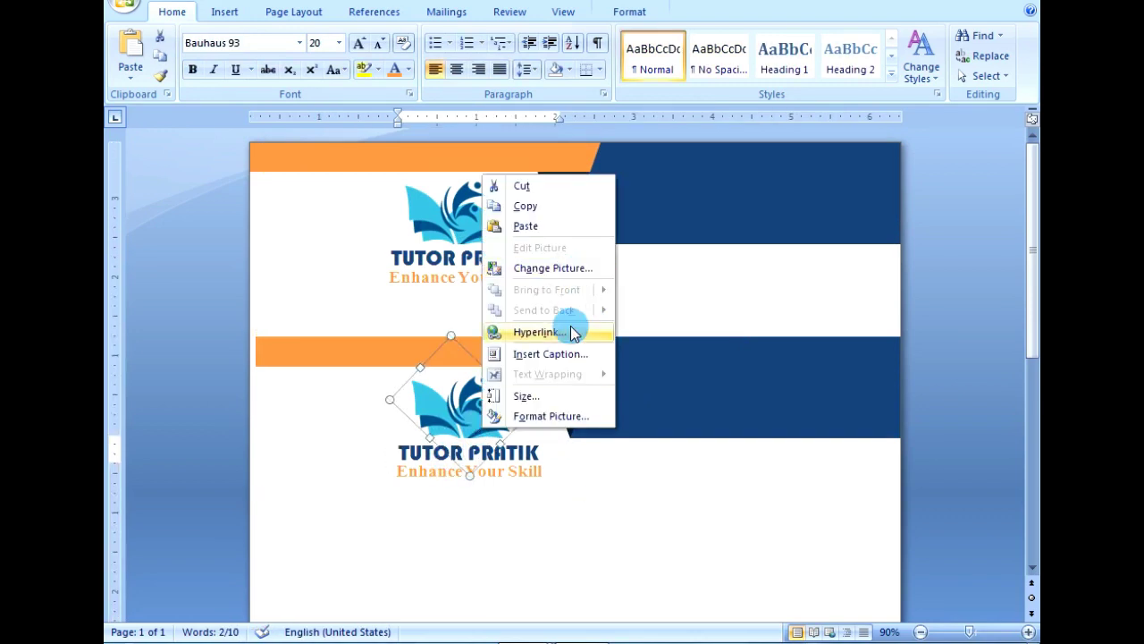
{"action": "left_click", "coordinate": [524, 468]}
{"action": "left_click", "coordinate": [562, 454]}
{"action": "left_click", "coordinate": [485, 454]}
{"action": "right_click", "coordinate": [477, 454]}
{"action": "left_click", "coordinate": [540, 474]}
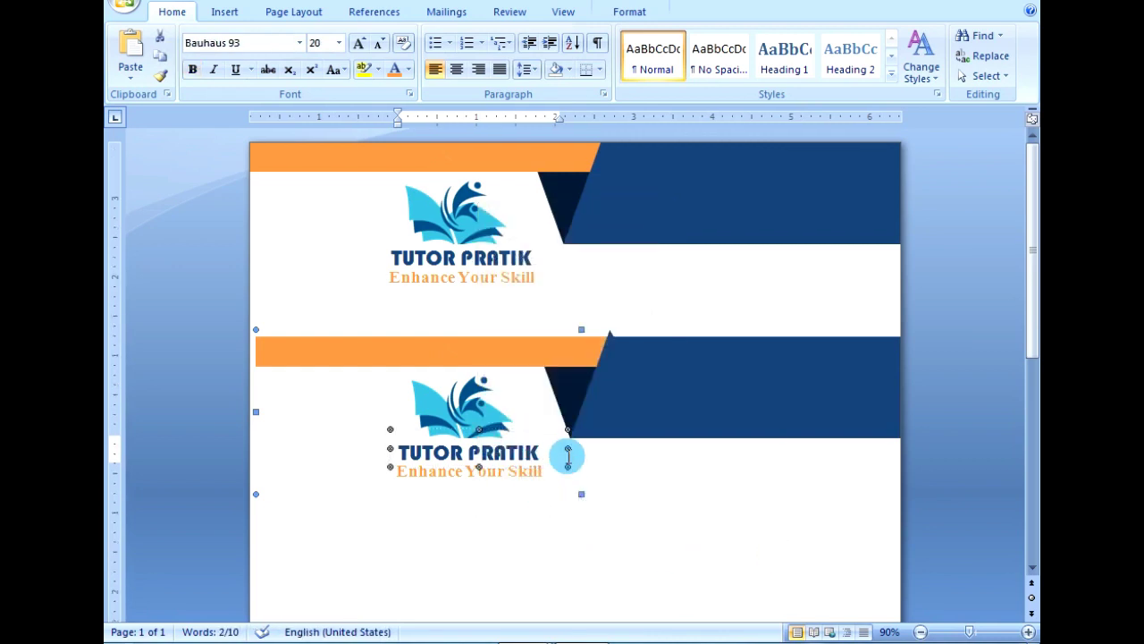
{"action": "right_click", "coordinate": [567, 451]}
{"action": "key", "text": "Escape"}
Group the lower logo with the name text, then delete the lower TUTOR PRATIK text.
{"action": "left_click", "coordinate": [475, 357]}
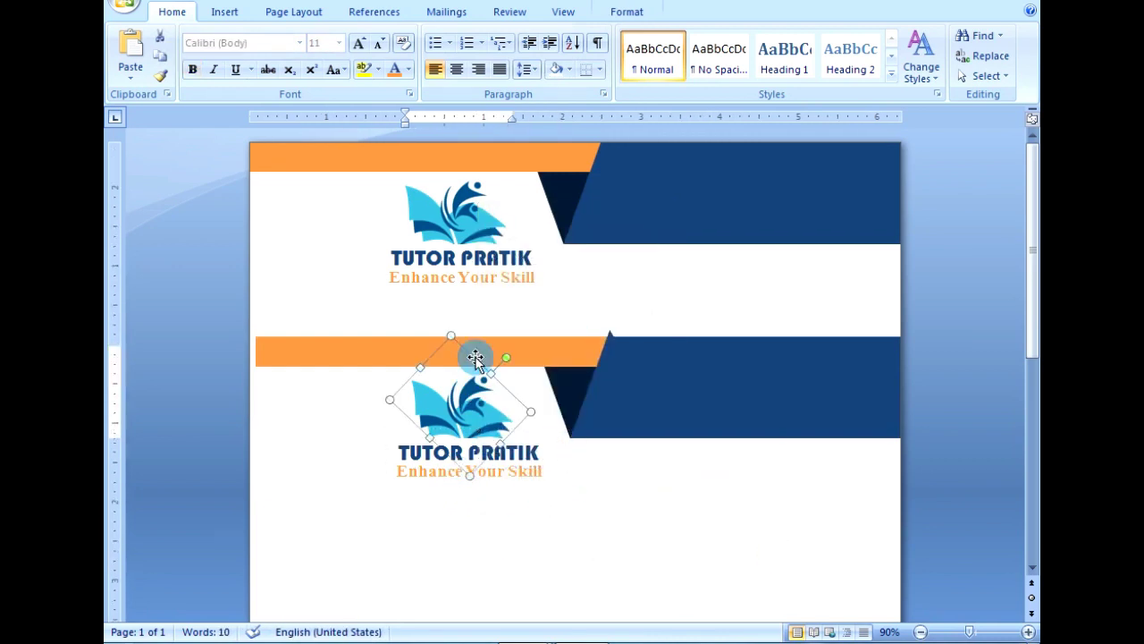
{"action": "left_click", "coordinate": [644, 355], "text": "shift"}
{"action": "right_click", "coordinate": [643, 355]}
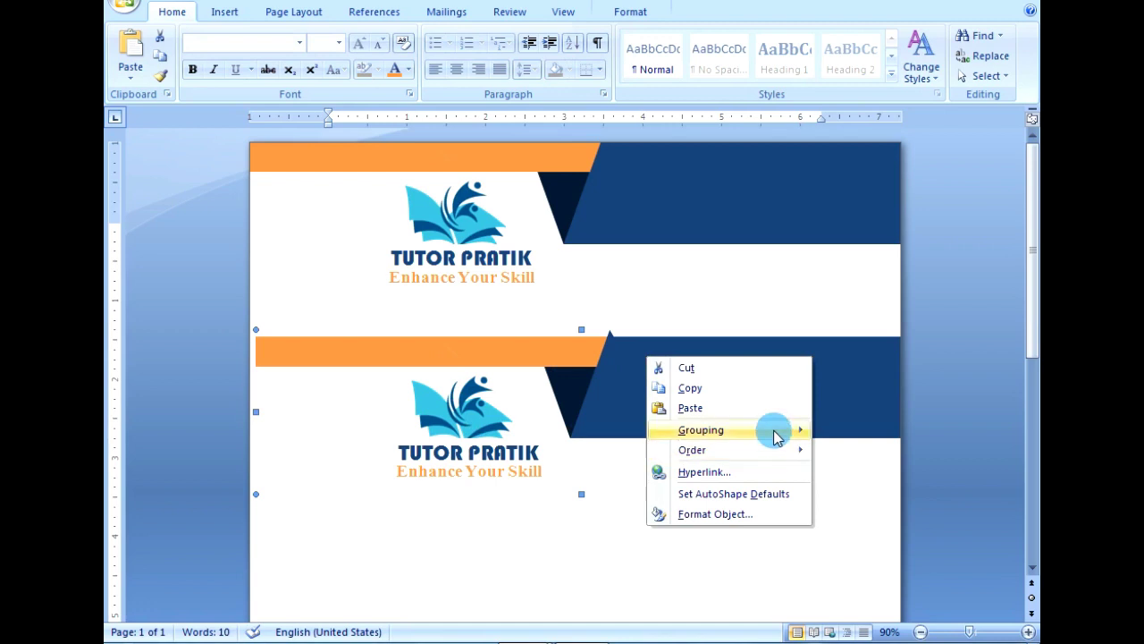
{"action": "left_click", "coordinate": [863, 459]}
{"action": "left_click", "coordinate": [569, 455]}
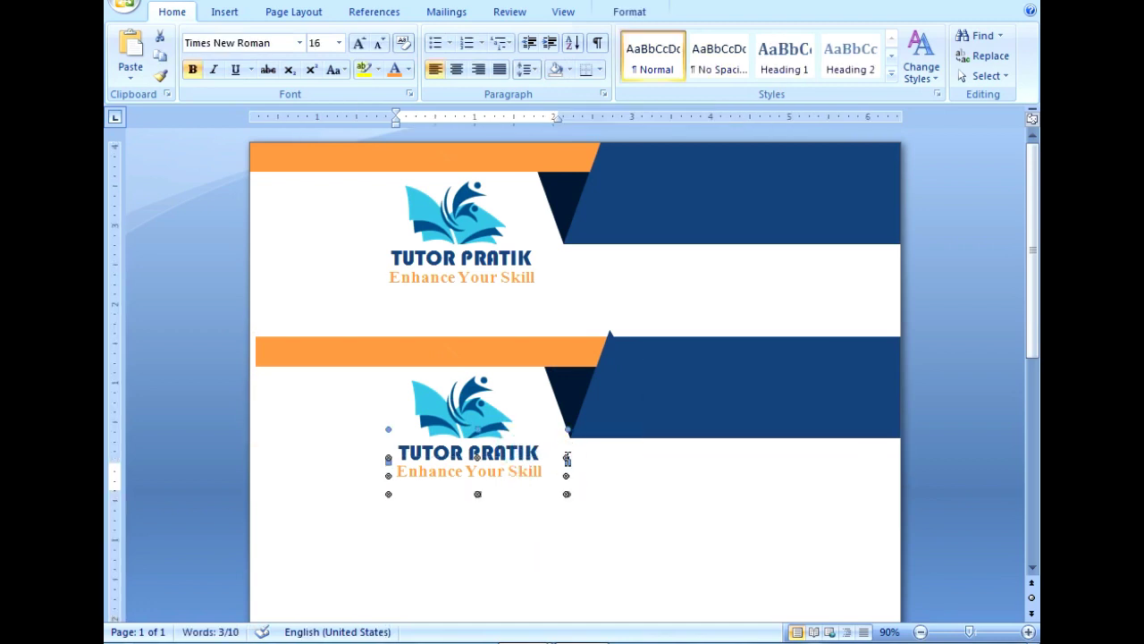
{"action": "key", "text": "Delete"}
Ungroup the lower banner and delete its logo, leaving only the bar shape.
{"action": "left_click", "coordinate": [514, 391]}
{"action": "left_click", "coordinate": [521, 345], "text": "shift"}
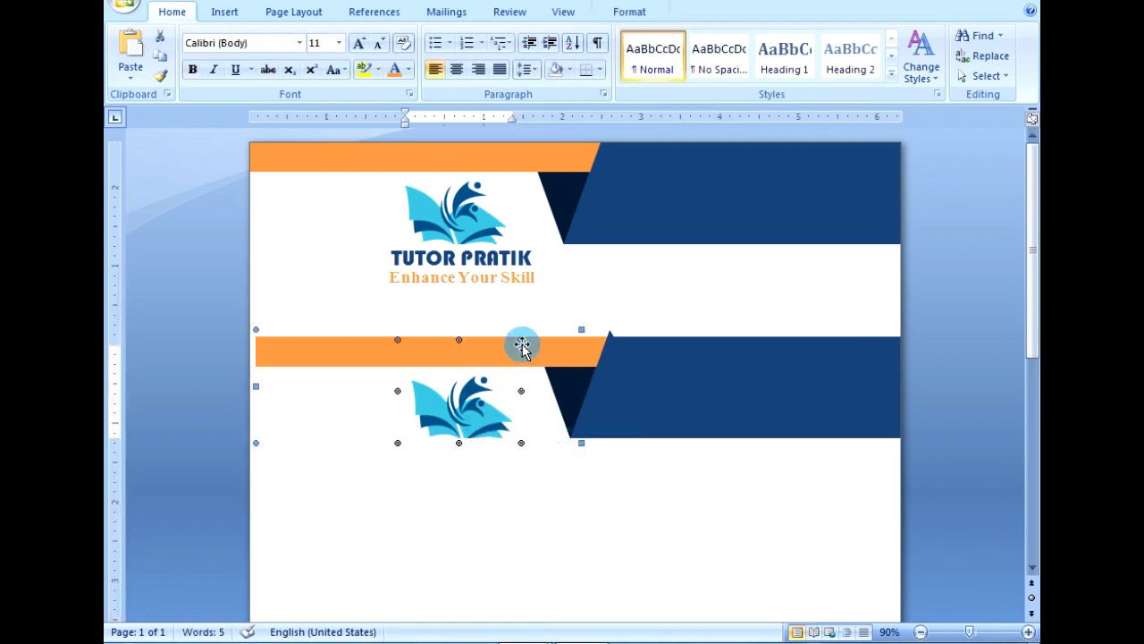
{"action": "right_click", "coordinate": [521, 345]}
{"action": "left_click", "coordinate": [740, 461]}
{"action": "left_click", "coordinate": [549, 588]}
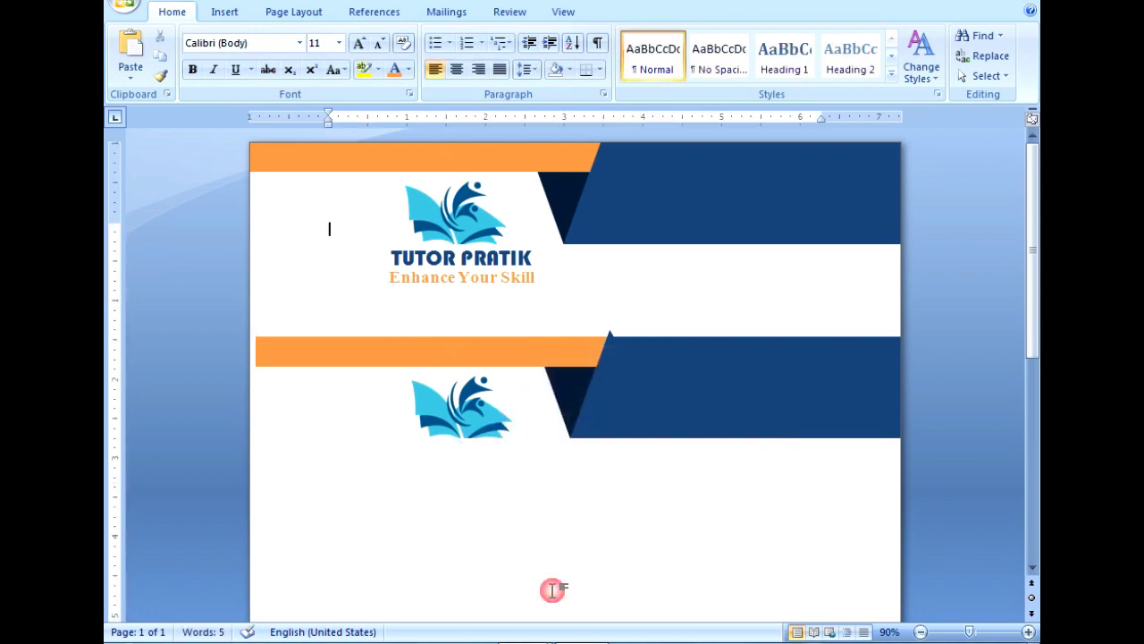
{"action": "left_click", "coordinate": [499, 383]}
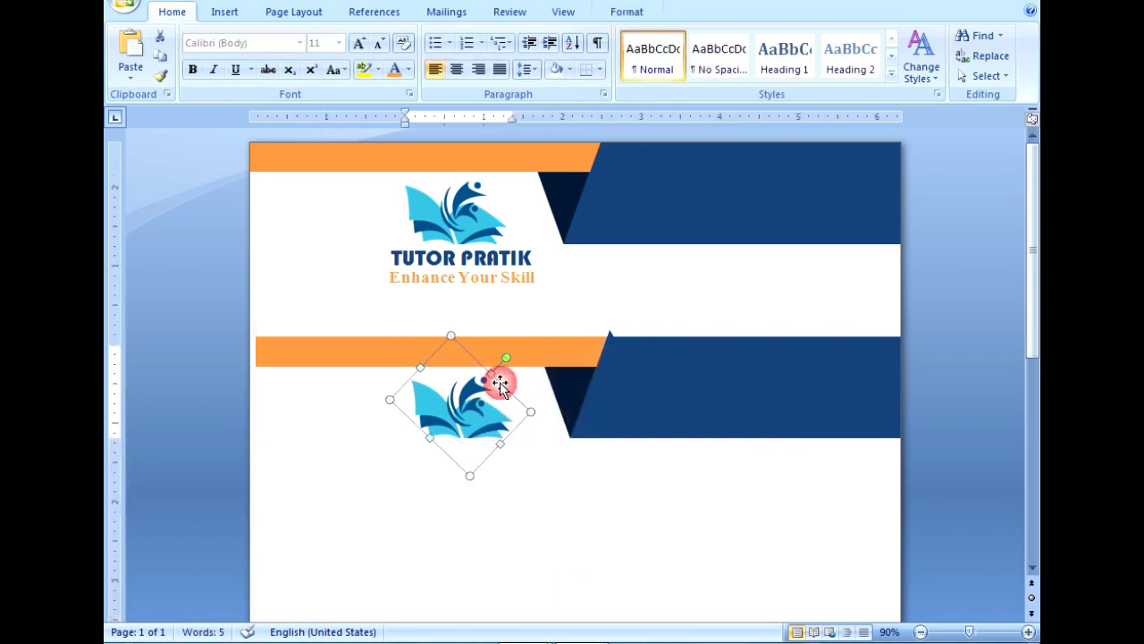
{"action": "left_click", "coordinate": [526, 355]}
{"action": "left_click", "coordinate": [527, 362]}
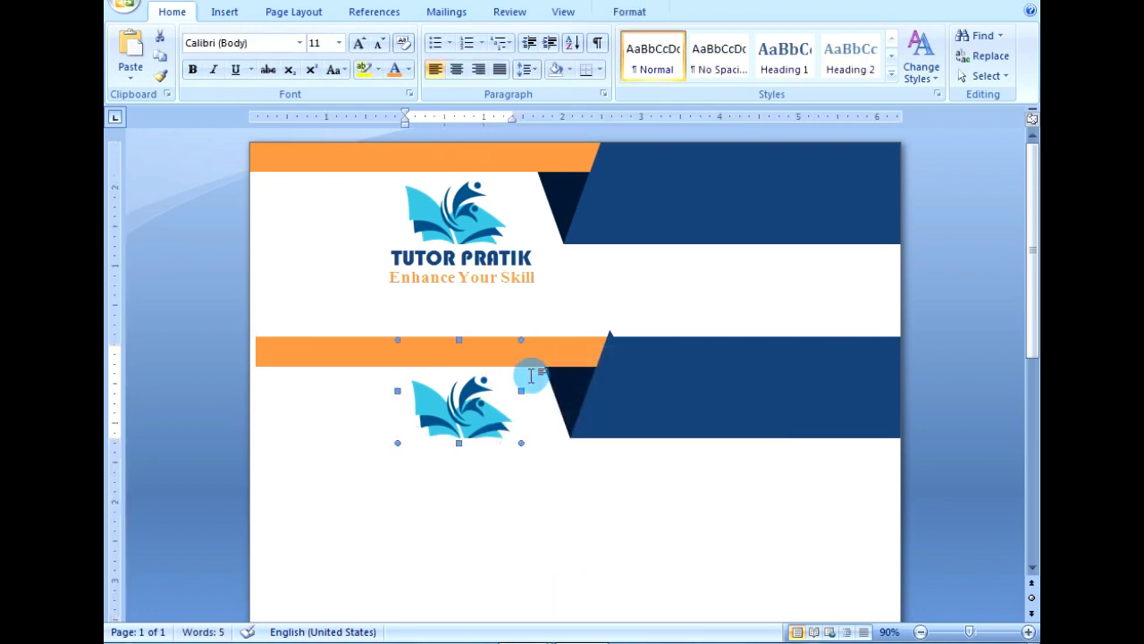
{"action": "key", "text": "Delete"}
{"action": "left_click", "coordinate": [541, 384]}
Switch to Select Objects and move the lower banner further down the page.
{"action": "left_click", "coordinate": [983, 76]}
{"action": "left_click", "coordinate": [889, 117]}
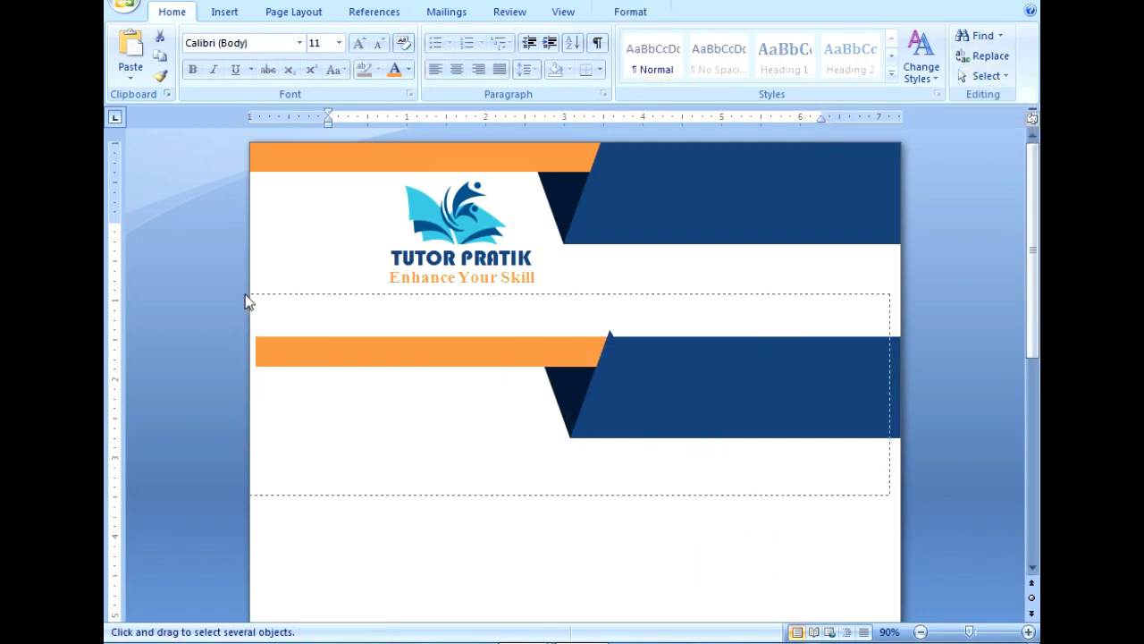
{"action": "left_click_drag", "start_coordinate": [435, 404], "coordinate": [251, 312]}
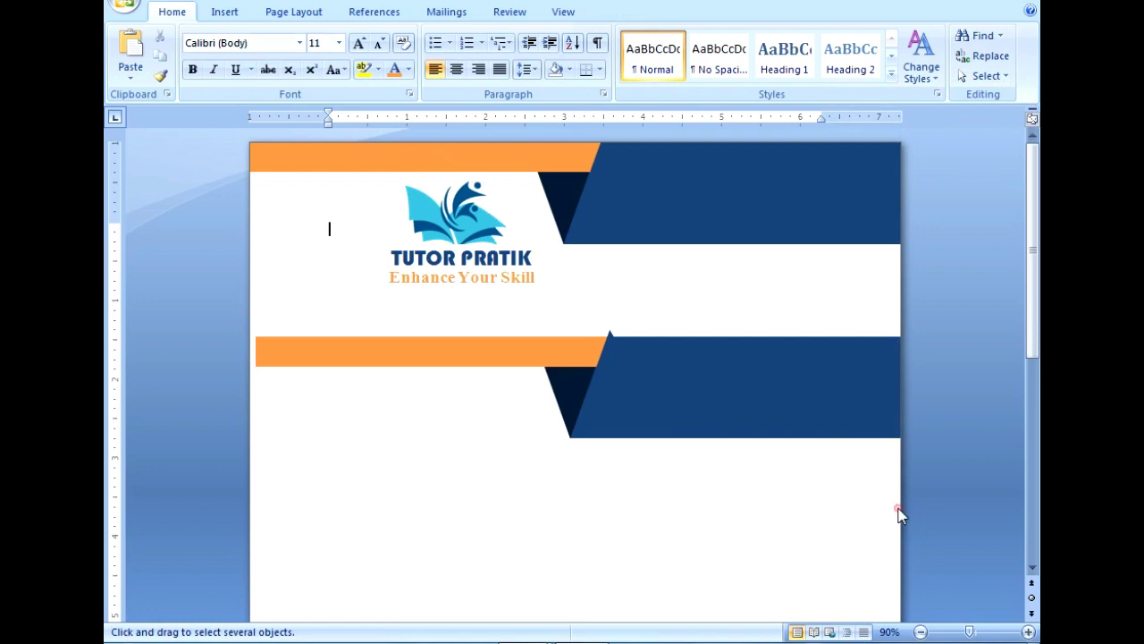
{"action": "left_click", "coordinate": [654, 401]}
{"action": "left_click_drag", "start_coordinate": [653, 401], "coordinate": [626, 442]}
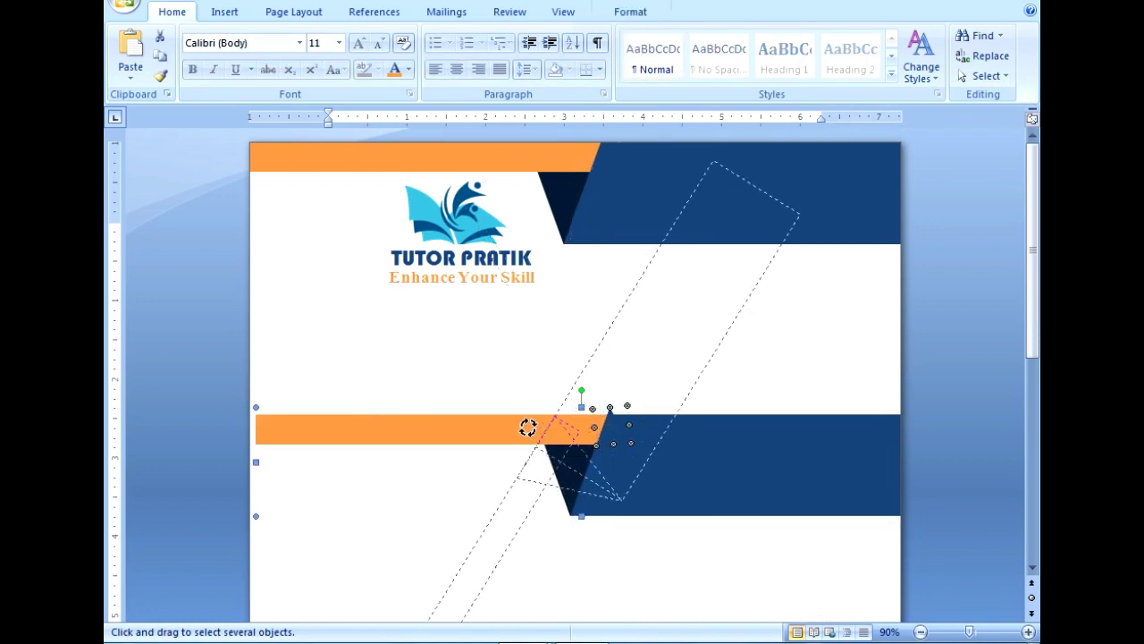
Rotate the banner 180° and nudge it flush against the page bottom.
{"action": "left_click_drag", "start_coordinate": [536, 429], "coordinate": [578, 554]}
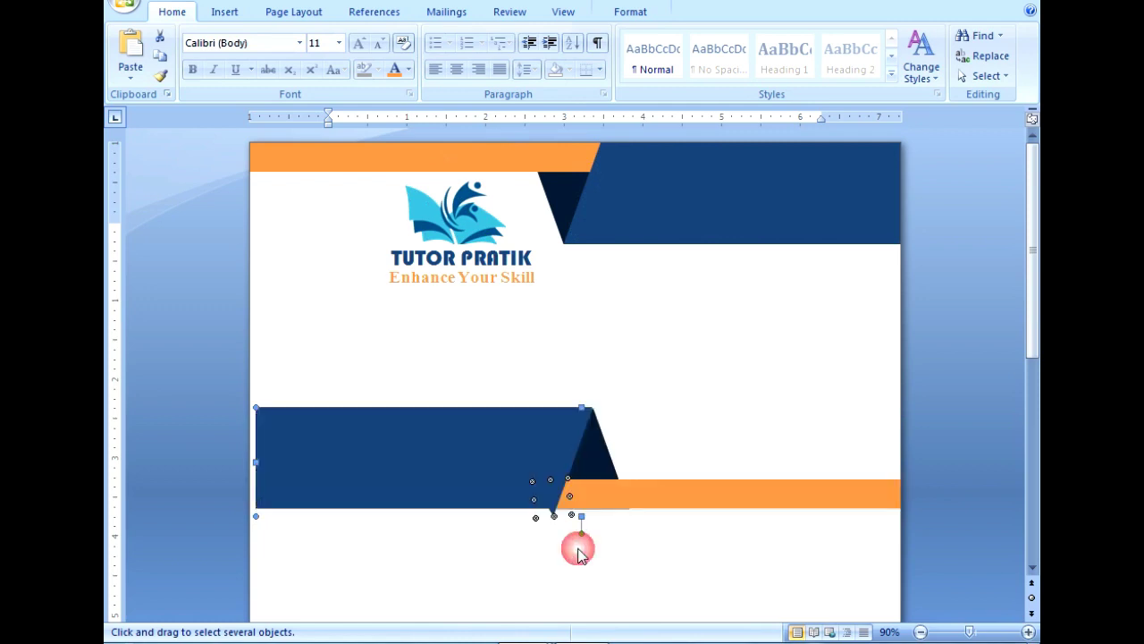
{"action": "scroll", "coordinate": [593, 446], "scroll_direction": "down", "scroll_amount": 5, "text": "ctrl"}
{"action": "left_click_drag", "start_coordinate": [221, 514], "coordinate": [213, 510]}
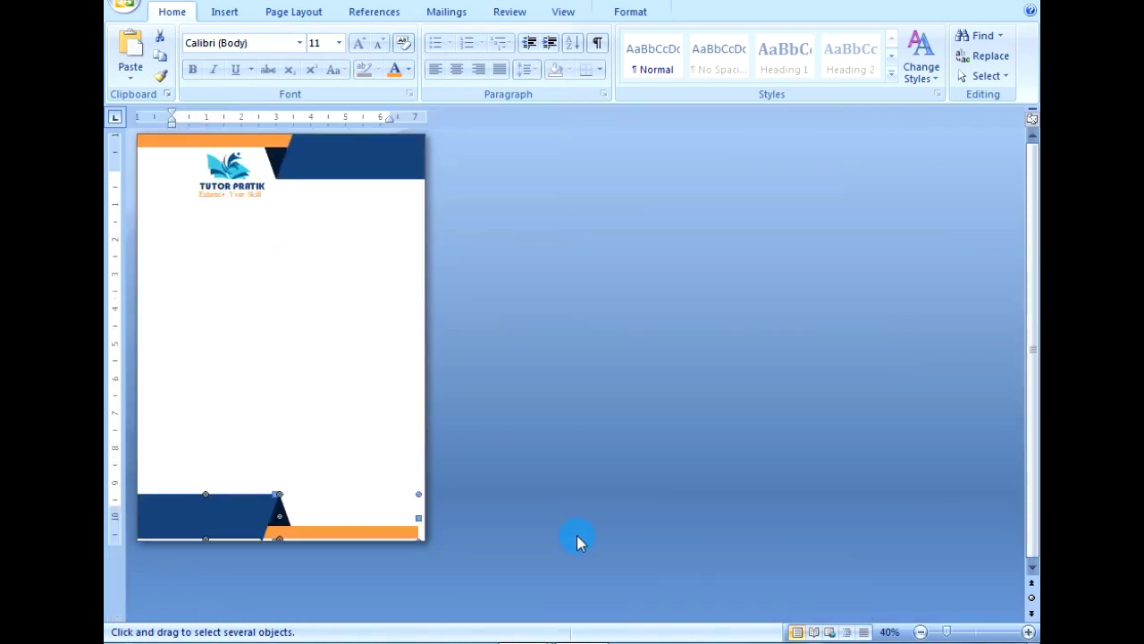
{"action": "key", "text": "Right"}
{"action": "key", "text": "Down"}
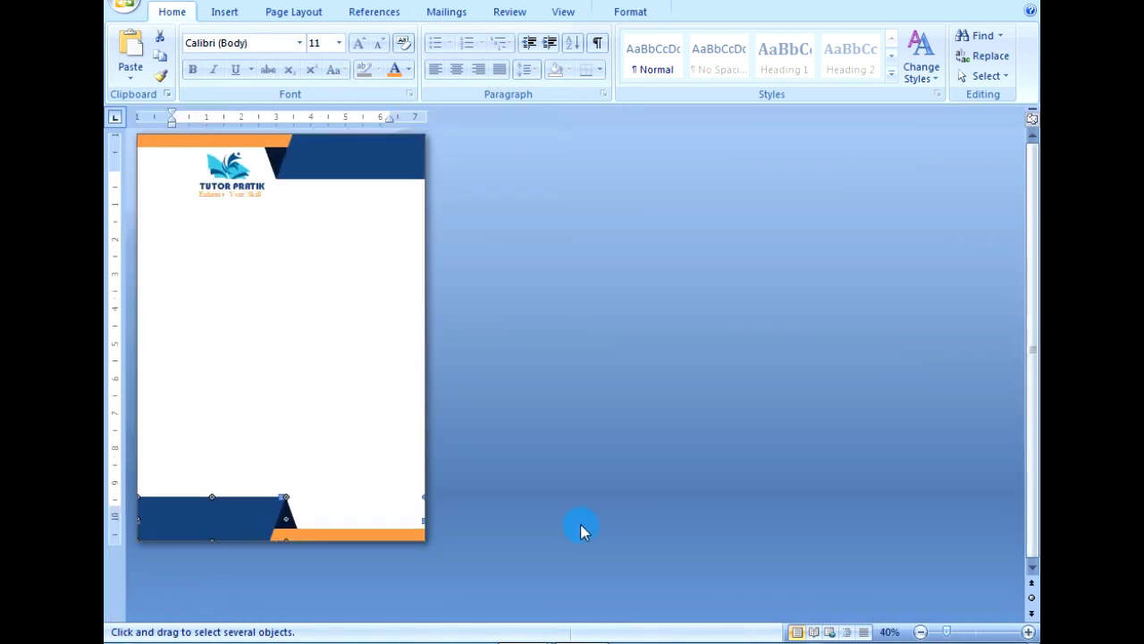
{"action": "scroll", "coordinate": [280, 494], "scroll_direction": "up", "scroll_amount": 6, "text": "ctrl"}
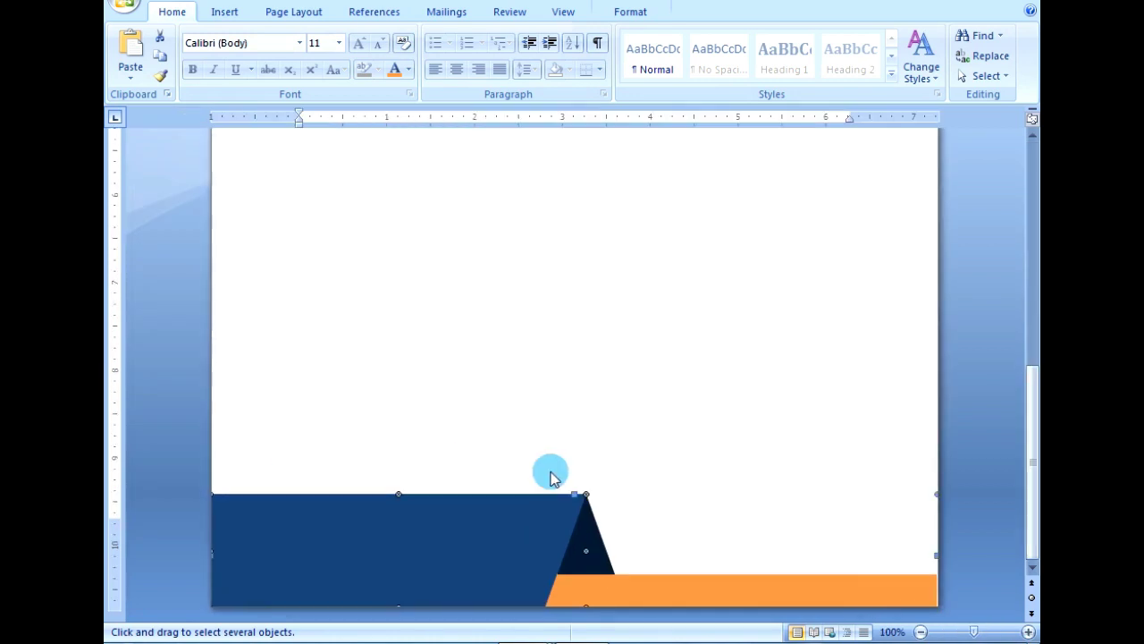
{"action": "left_click", "coordinate": [609, 506]}
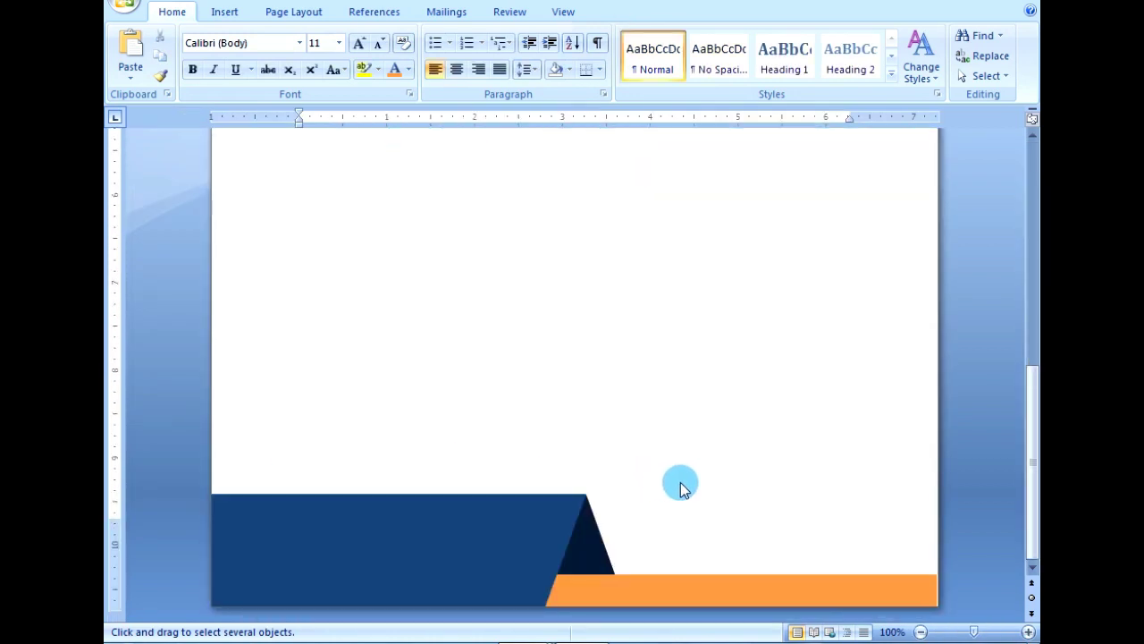
{"action": "left_click", "coordinate": [491, 570]}
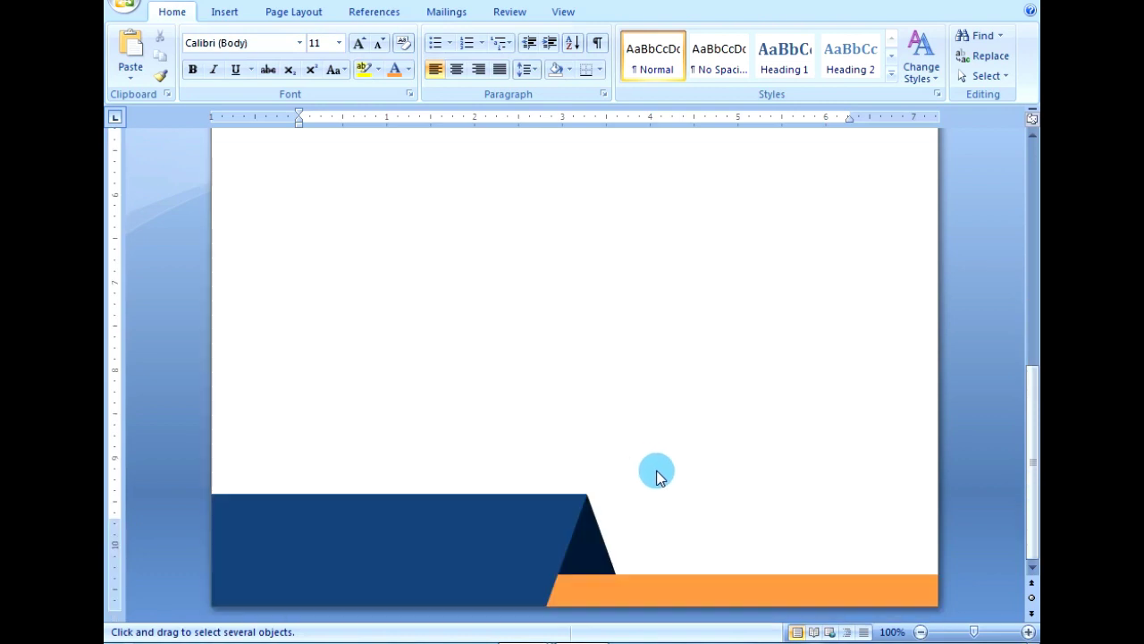
Return to the top and scroll through to review the header and footer banners.
{"action": "key", "text": "ctrl+Home"}
{"action": "scroll", "coordinate": [558, 407], "scroll_direction": "down", "scroll_amount": 3, "text": "ctrl"}
{"action": "scroll", "coordinate": [557, 406], "scroll_direction": "down", "scroll_amount": 3, "text": "ctrl"}
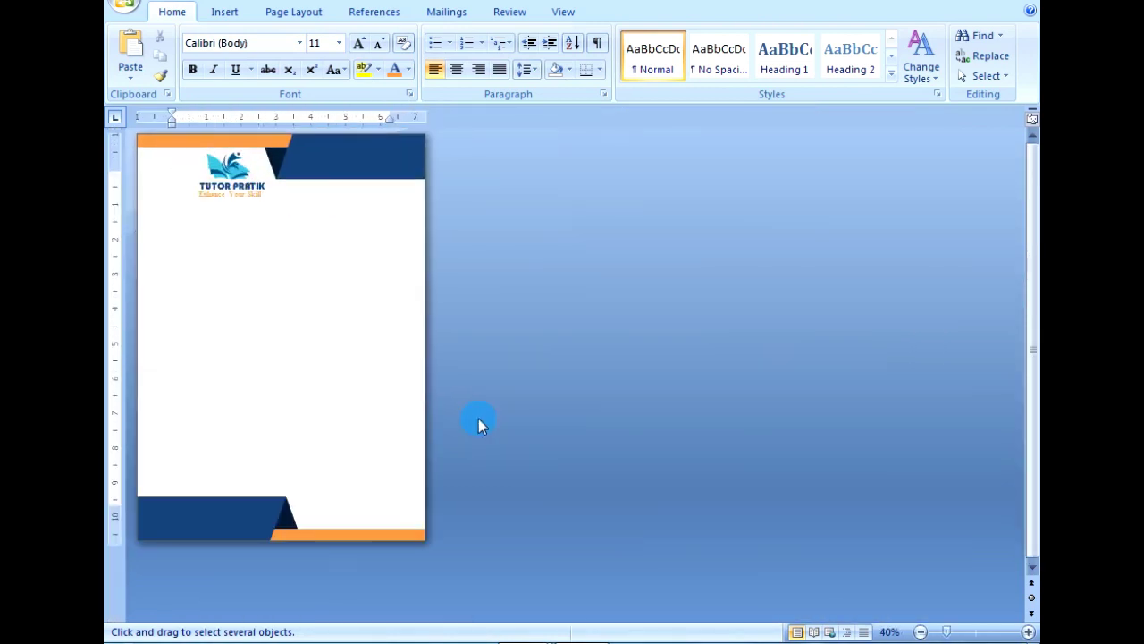
{"action": "scroll", "coordinate": [478, 419], "scroll_direction": "up", "scroll_amount": 3, "text": "ctrl"}
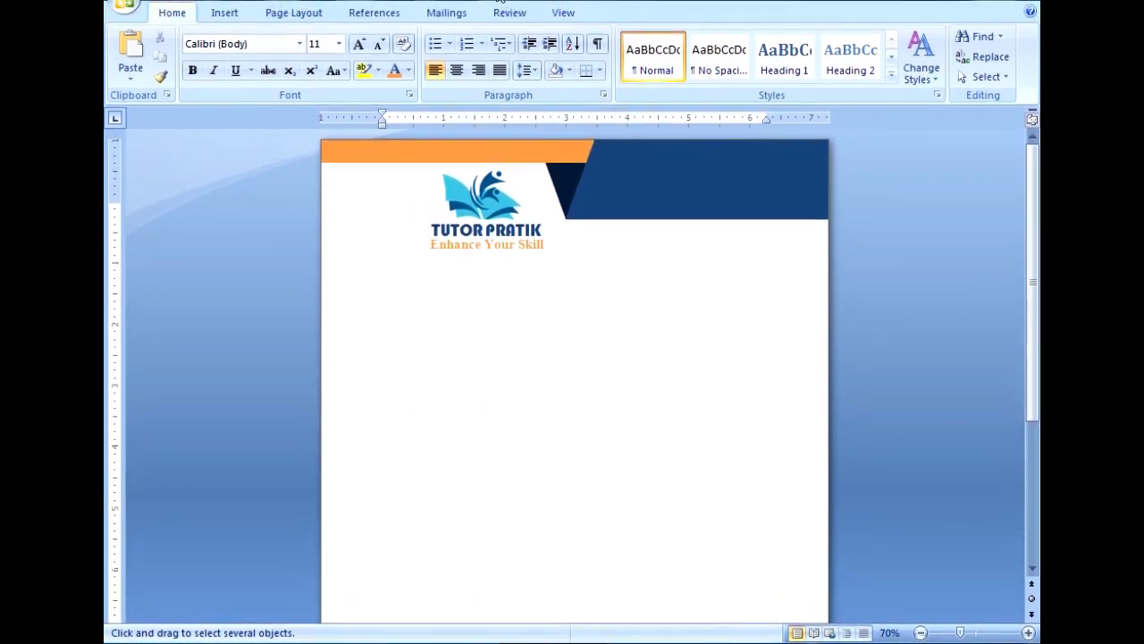
Insert a simple text box and reshape it into a short, wide strip.
{"action": "scroll", "coordinate": [590, 308], "scroll_direction": "down", "scroll_amount": 5}
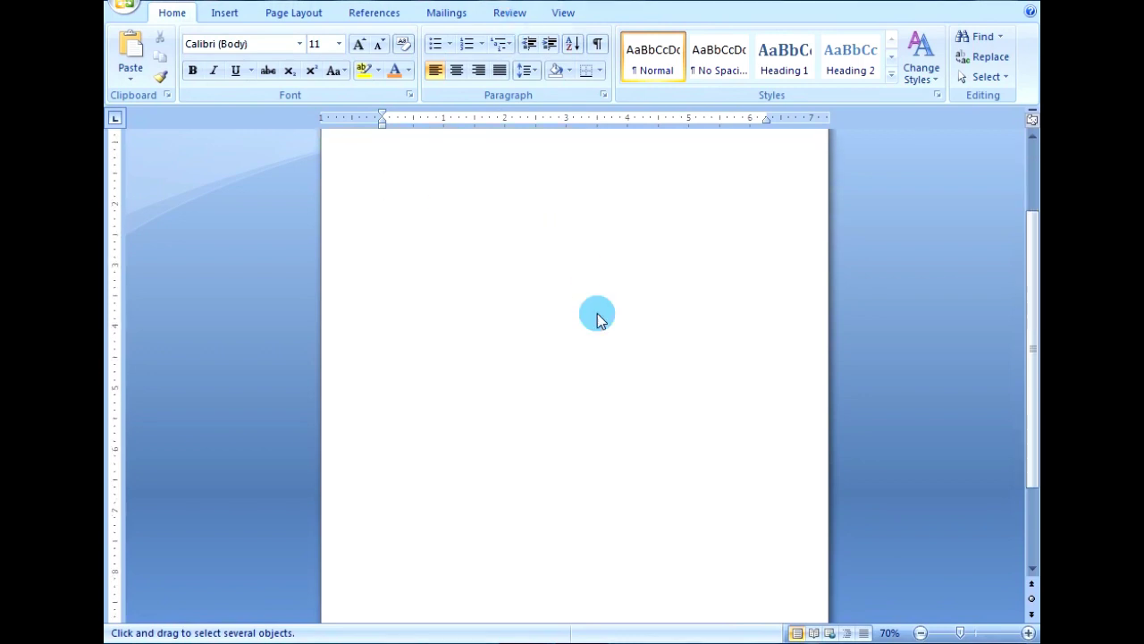
{"action": "scroll", "coordinate": [590, 313], "scroll_direction": "up", "scroll_amount": 5}
{"action": "left_click", "coordinate": [432, 149]}
{"action": "left_click", "coordinate": [626, 411]}
{"action": "left_click", "coordinate": [225, 13]}
{"action": "left_click", "coordinate": [722, 49]}
{"action": "left_click", "coordinate": [706, 179]}
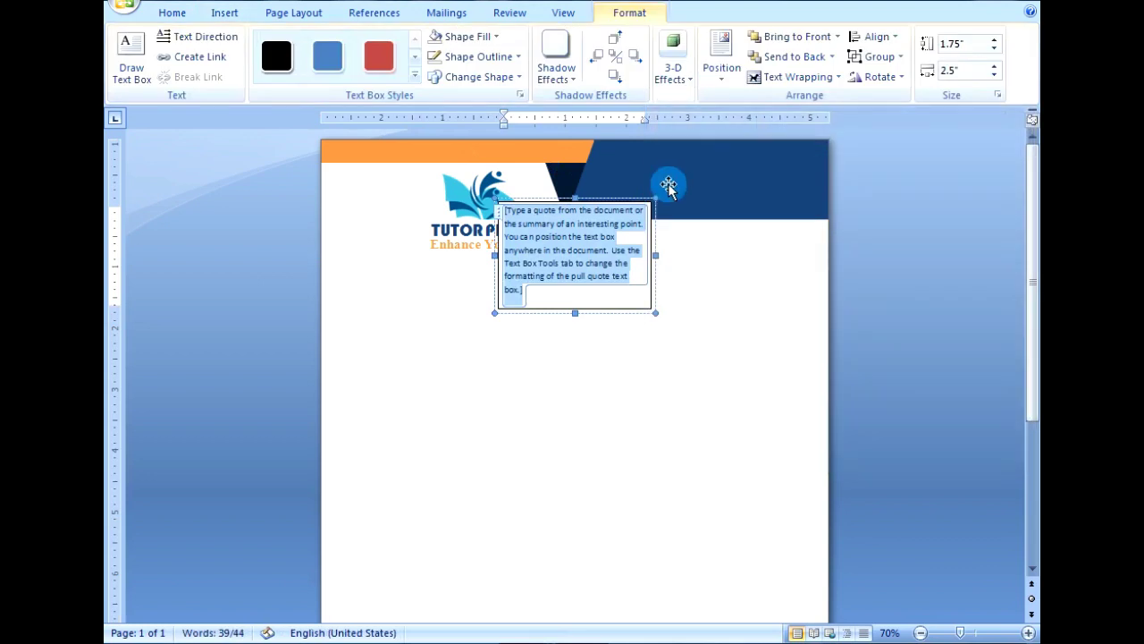
{"action": "left_click_drag", "start_coordinate": [653, 257], "coordinate": [752, 255]}
{"action": "left_click_drag", "start_coordinate": [627, 283], "coordinate": [572, 280]}
Enter the contact e-mail and website lines, formatted bold at 12 pt.
{"action": "left_click", "coordinate": [567, 217]}
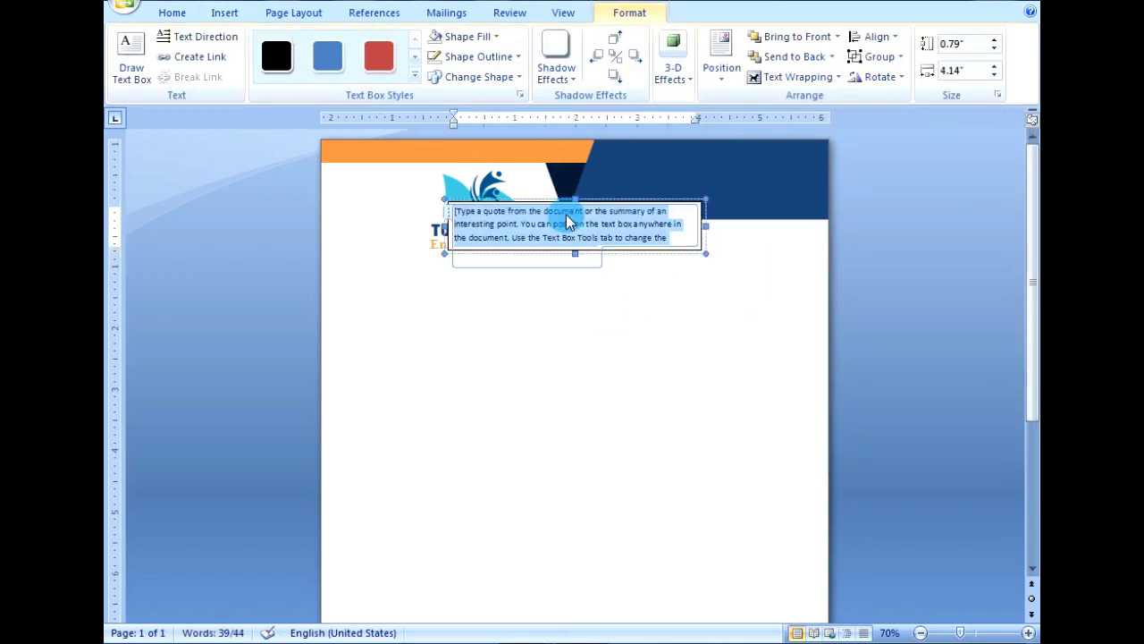
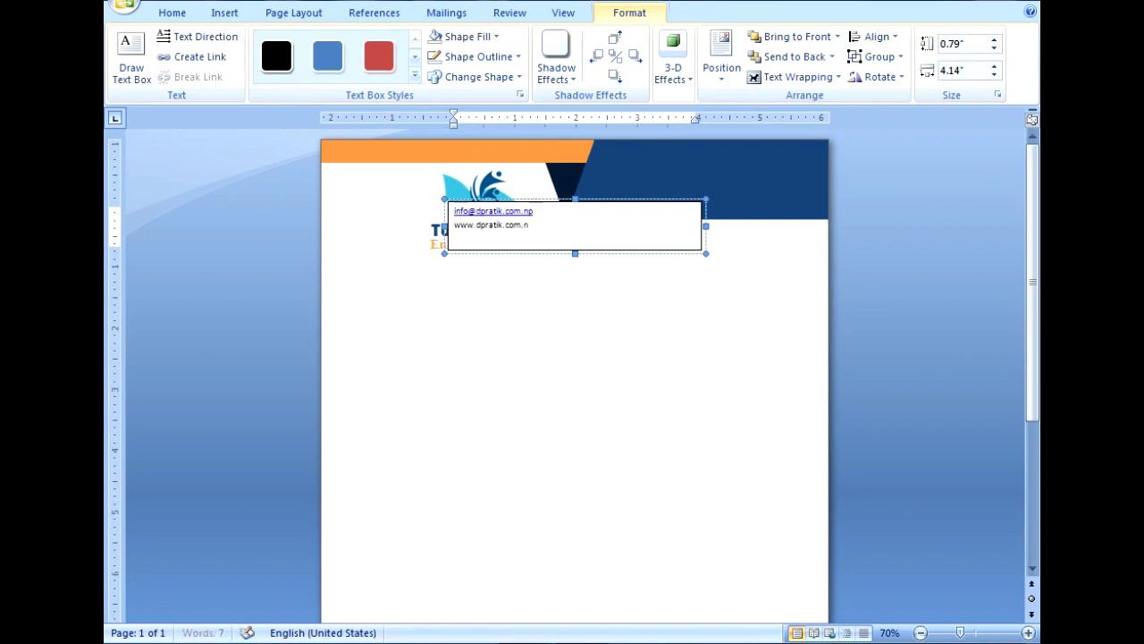
{"action": "key", "text": "ctrl+a"}
{"action": "left_click", "coordinate": [171, 12]}
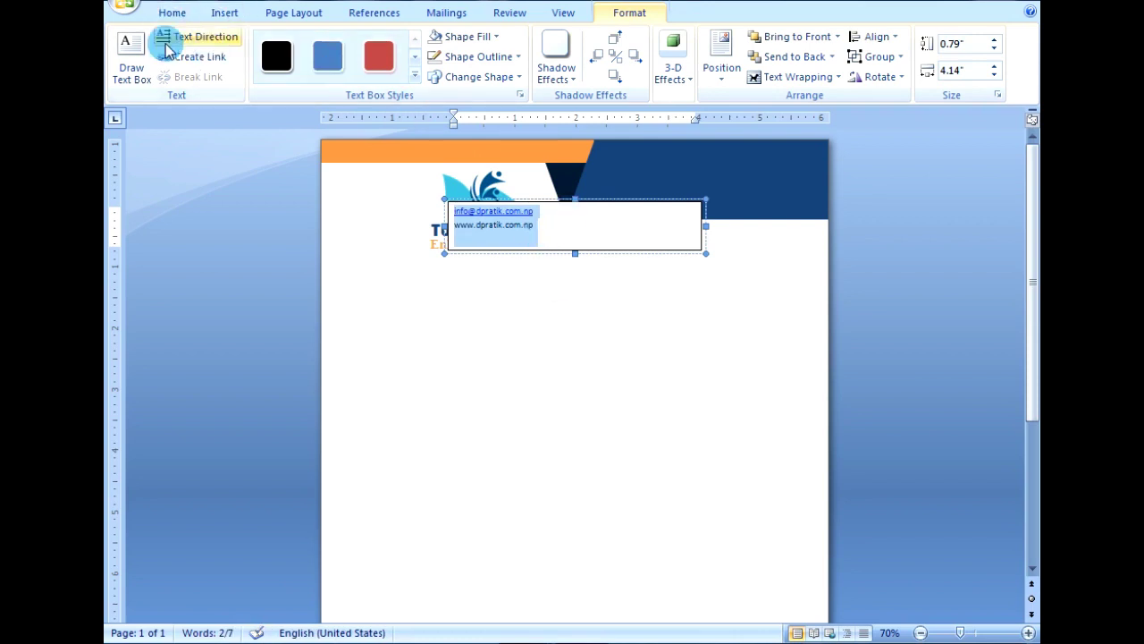
{"action": "left_click", "coordinate": [339, 44]}
{"action": "left_click", "coordinate": [322, 108]}
{"action": "left_click", "coordinate": [192, 71]}
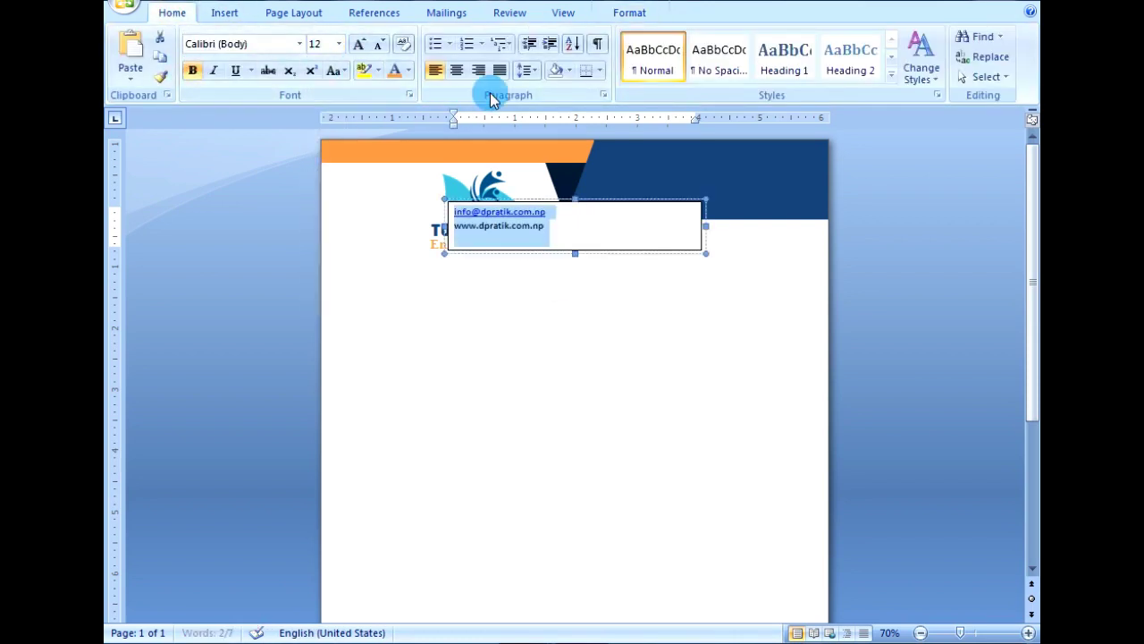
{"action": "left_click", "coordinate": [552, 229]}
Remove the e-mail hyperlink and move the contact box to the header's top right.
{"action": "key", "text": "ctrl+a"}
{"action": "right_click", "coordinate": [514, 204]}
{"action": "left_click", "coordinate": [582, 360]}
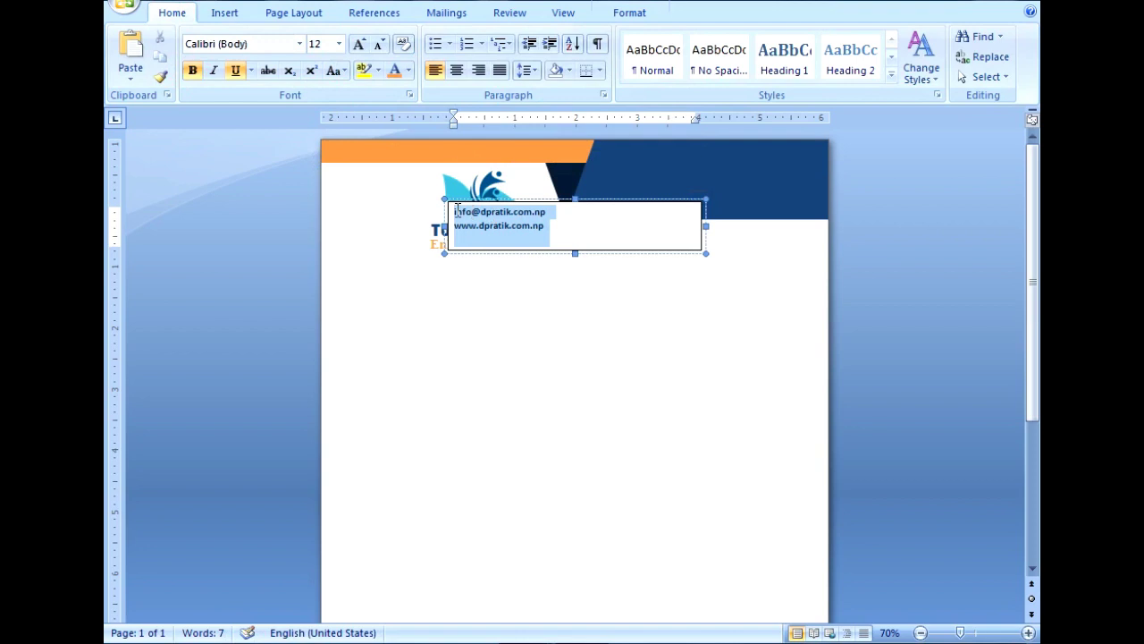
{"action": "left_click_drag", "start_coordinate": [585, 204], "coordinate": [671, 164]}
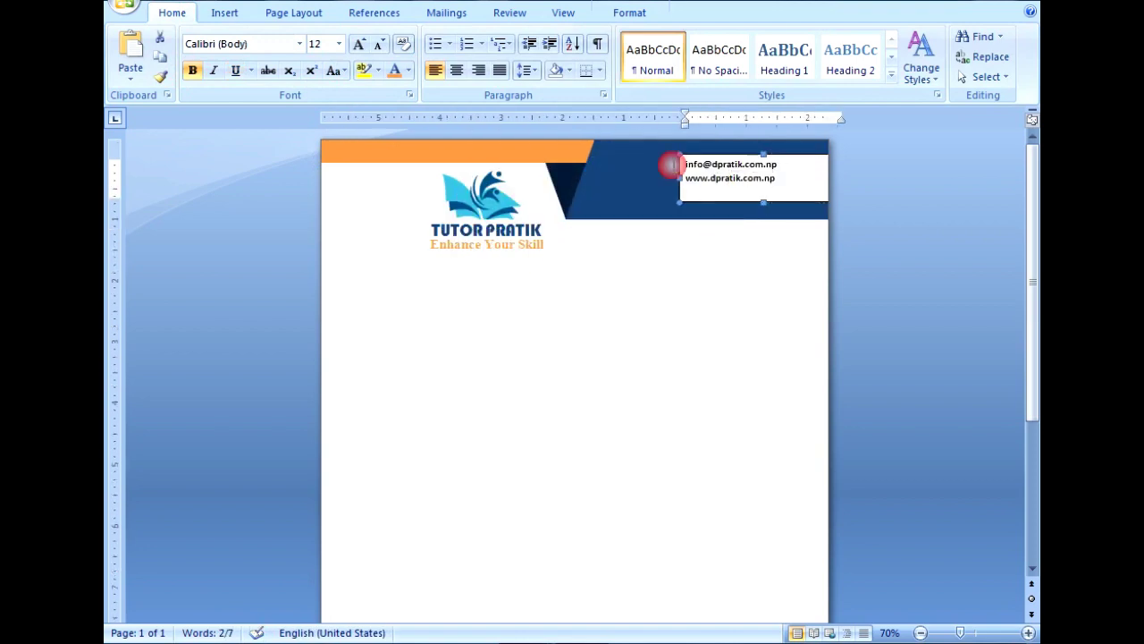
Give the contact box no fill and no outline.
{"action": "left_click", "coordinate": [629, 13]}
{"action": "left_click", "coordinate": [471, 36]}
{"action": "left_click", "coordinate": [480, 203]}
{"action": "left_click", "coordinate": [483, 56]}
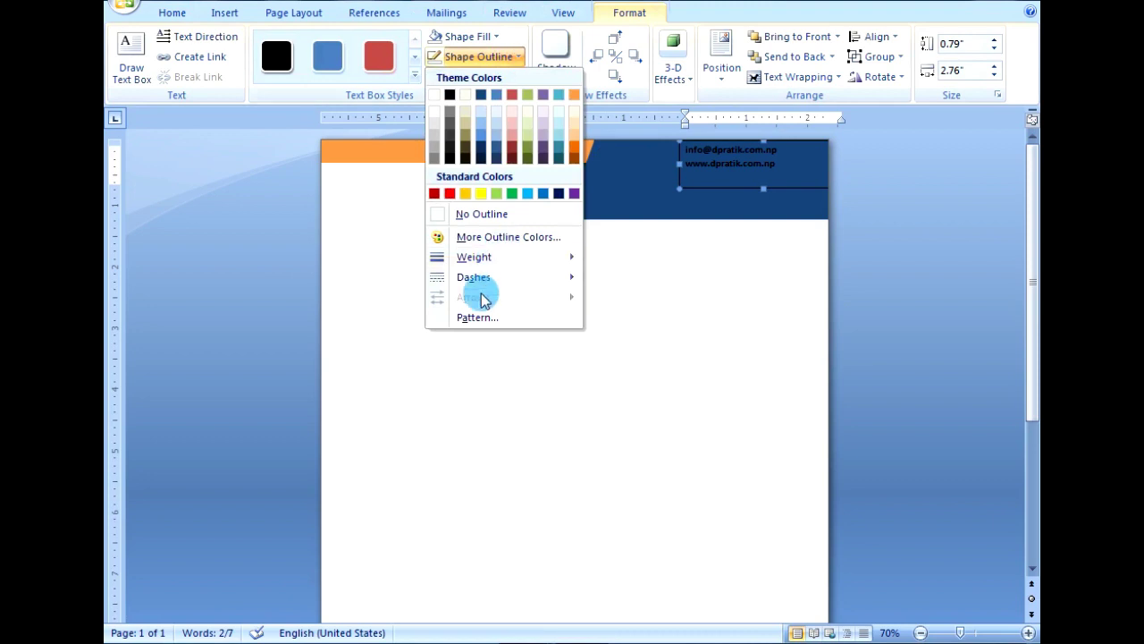
{"action": "left_click", "coordinate": [490, 216]}
Make the contact text white and nudge the box into place on the blue band.
{"action": "left_click", "coordinate": [172, 12]}
{"action": "left_click", "coordinate": [407, 70]}
{"action": "left_click", "coordinate": [401, 128]}
{"action": "left_click", "coordinate": [747, 170]}
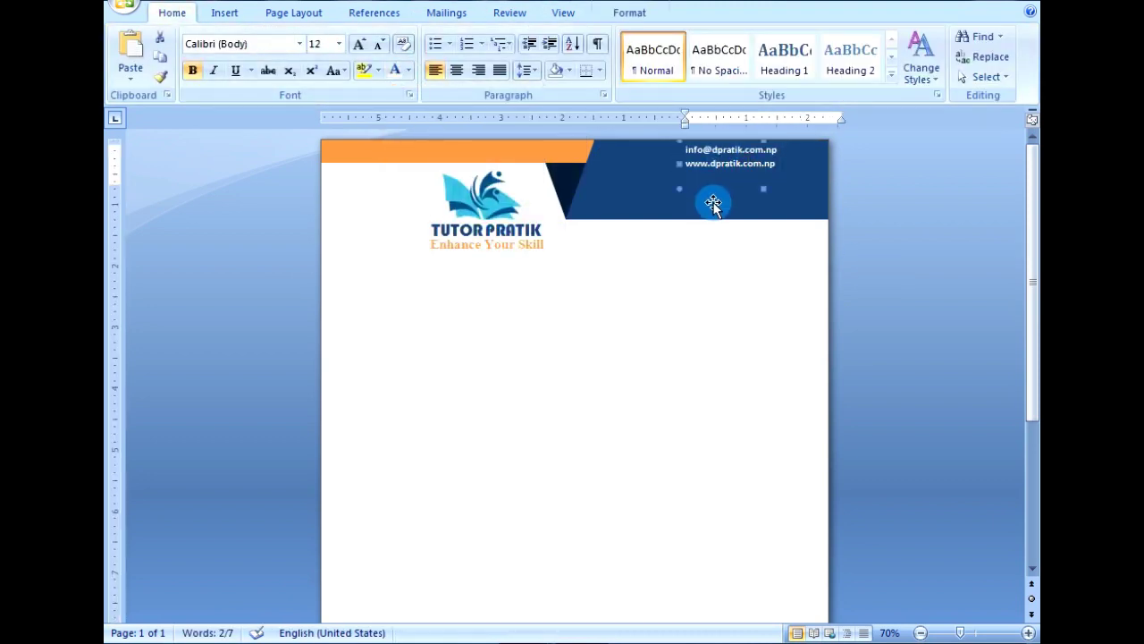
{"action": "left_click_drag", "start_coordinate": [703, 197], "coordinate": [706, 211]}
{"action": "key", "text": "Right"}
{"action": "key", "text": "Right"}
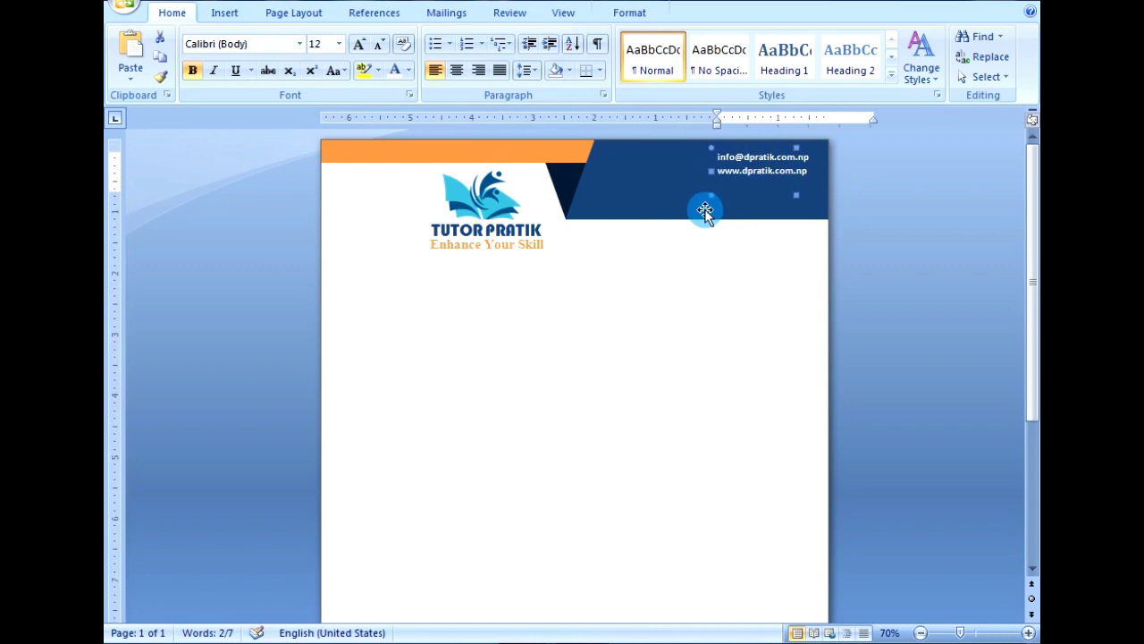
{"action": "key", "text": "ctrl+Down"}
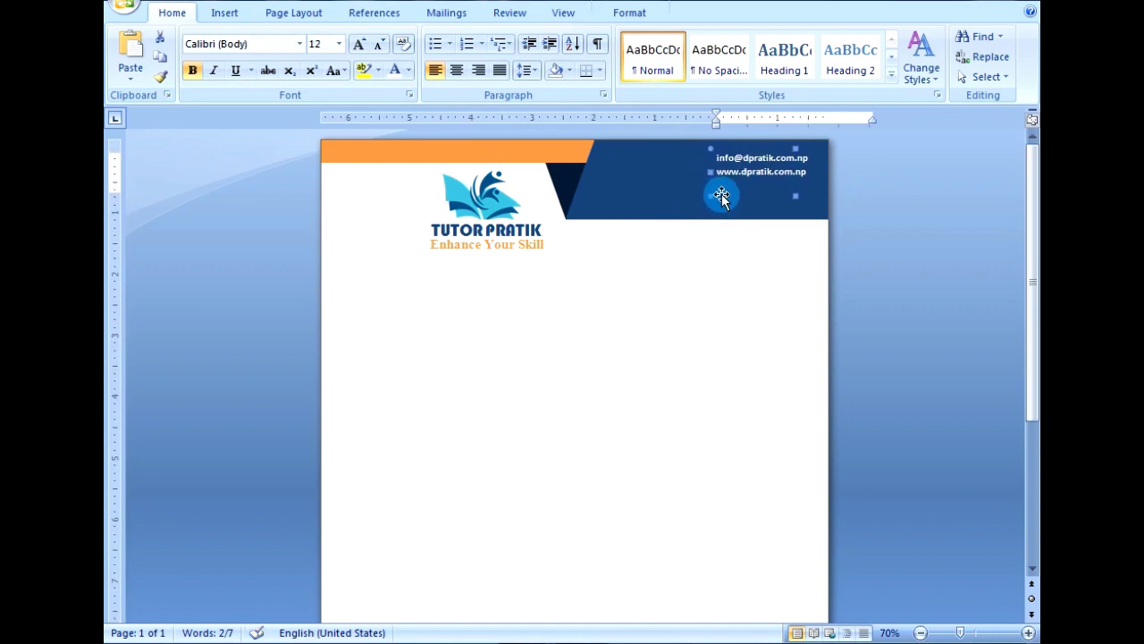
Copy the contact box below and fit 'Best YouTube Channel: That Enhance Your Skill' on one line.
{"action": "left_click", "coordinate": [744, 153]}
{"action": "left_click_drag", "start_coordinate": [744, 154], "coordinate": [617, 210]}
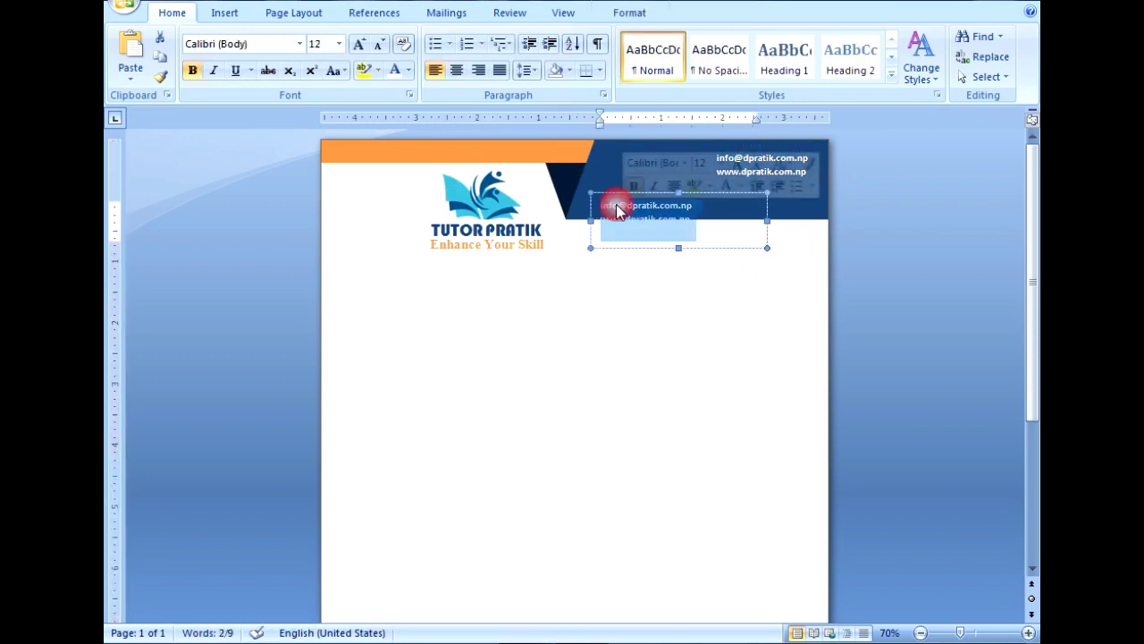
{"action": "type", "text": "B"}
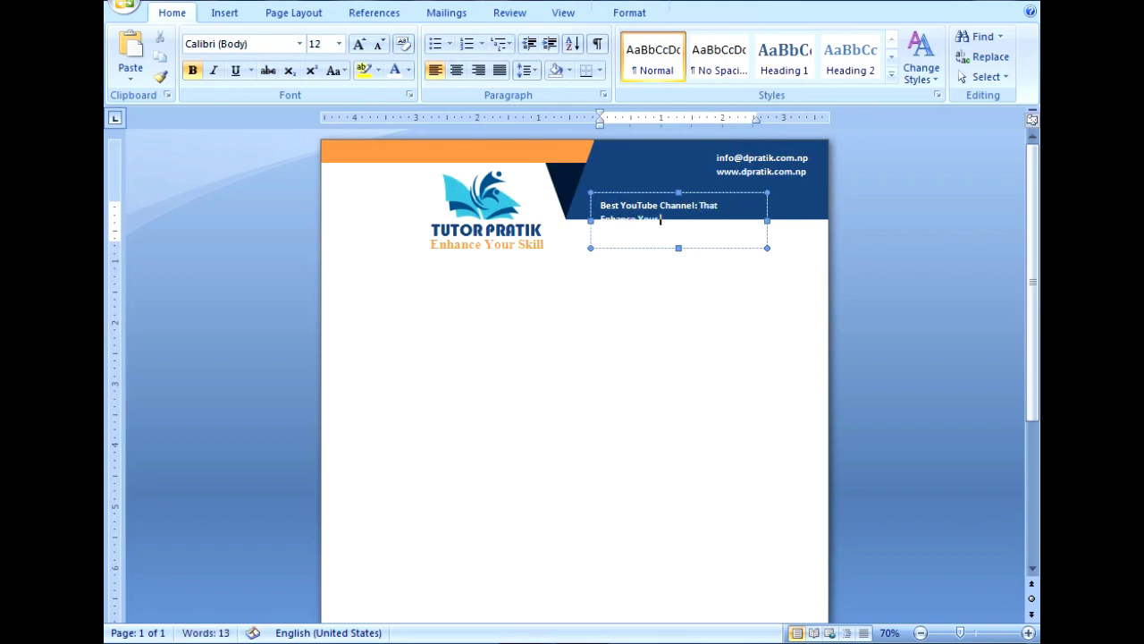
{"action": "type", "text": "Skill"}
{"action": "left_click_drag", "start_coordinate": [767, 220], "coordinate": [818, 220]}
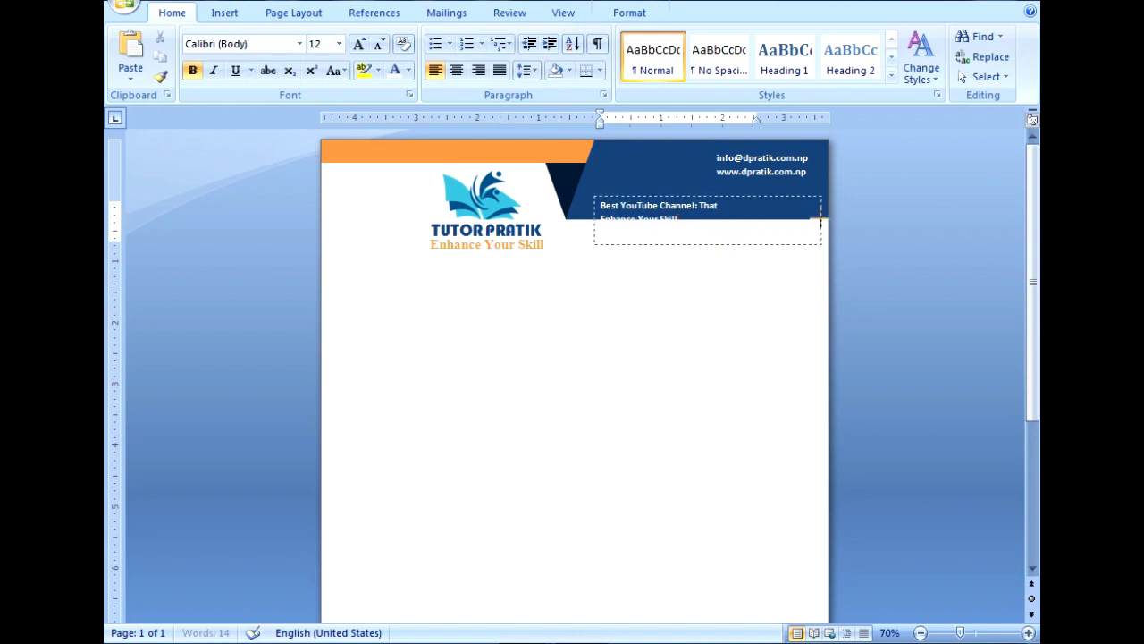
{"action": "left_click_drag", "start_coordinate": [704, 223], "coordinate": [704, 222]}
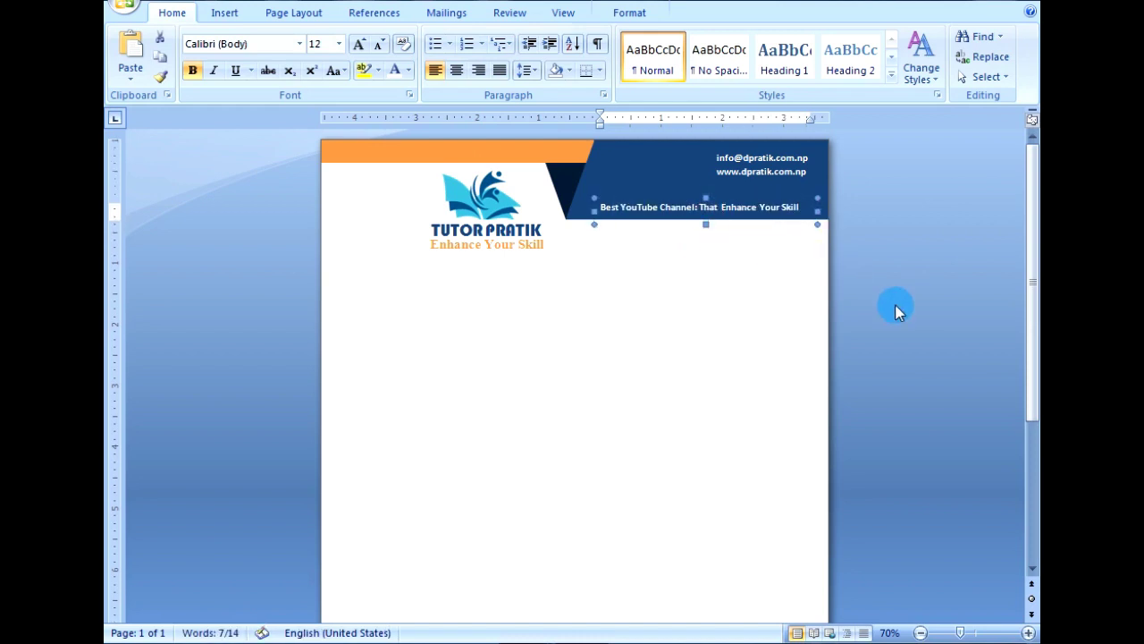
{"action": "key", "text": "Right"}
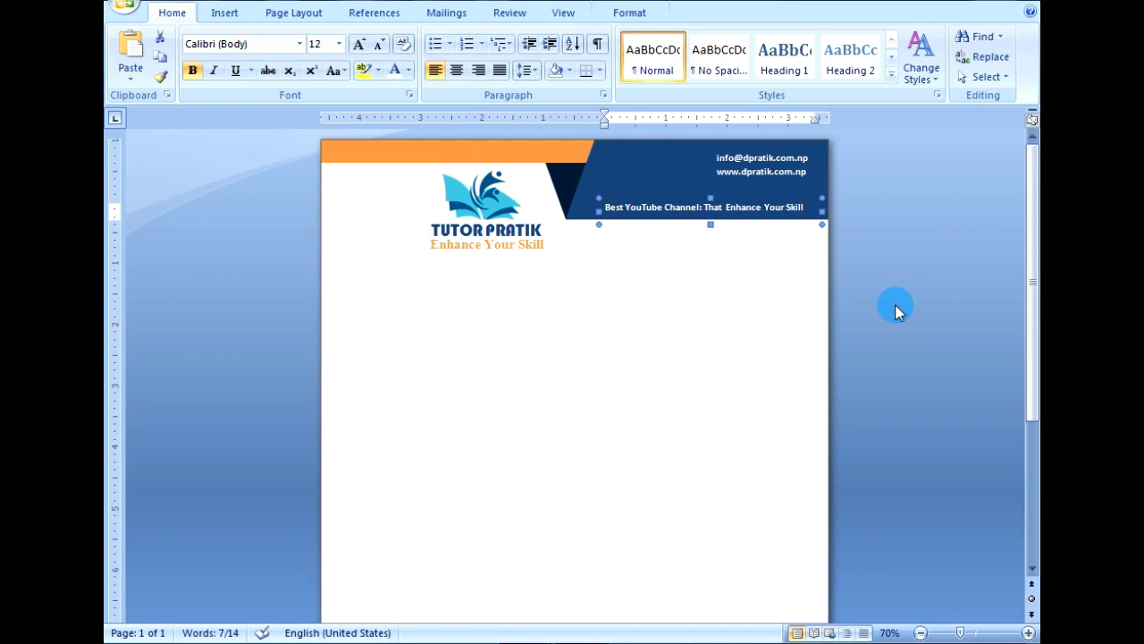
{"action": "left_click", "coordinate": [779, 149]}
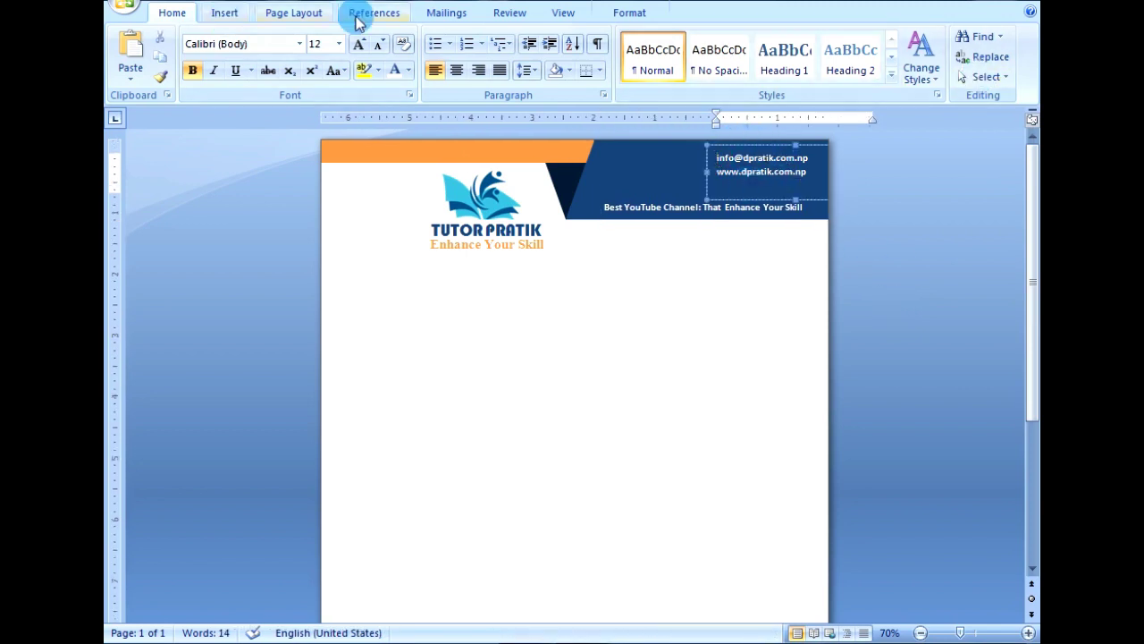
Insert an envelope symbol before the email address and a globe symbol before the website.
{"action": "left_click", "coordinate": [240, 14]}
{"action": "left_click", "coordinate": [979, 56]}
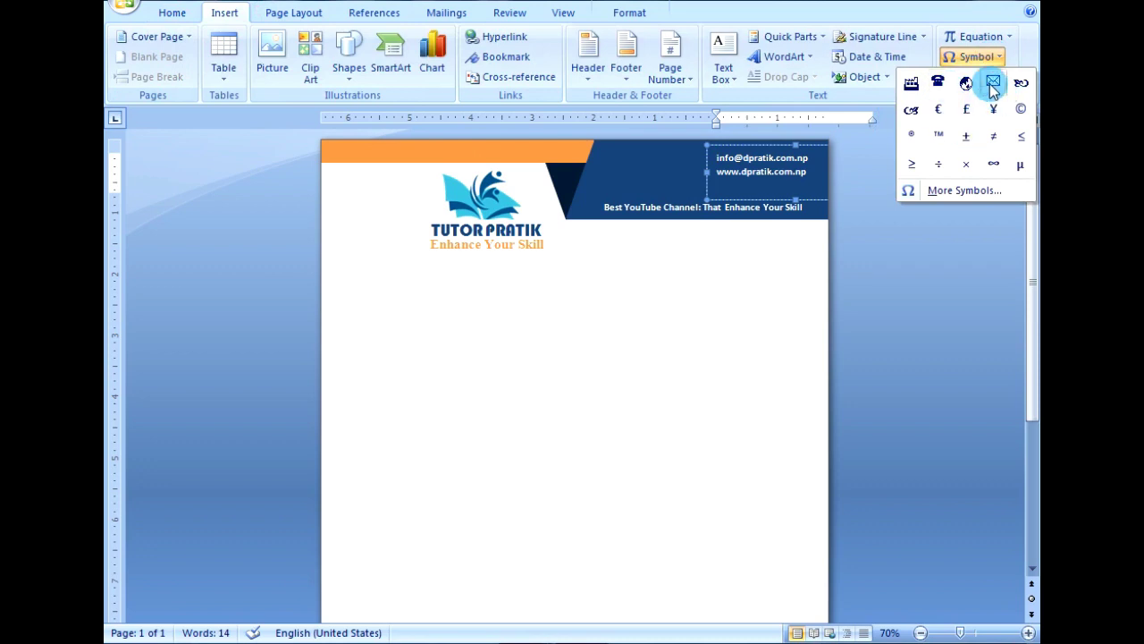
{"action": "left_click", "coordinate": [990, 81]}
{"action": "left_click", "coordinate": [719, 172]}
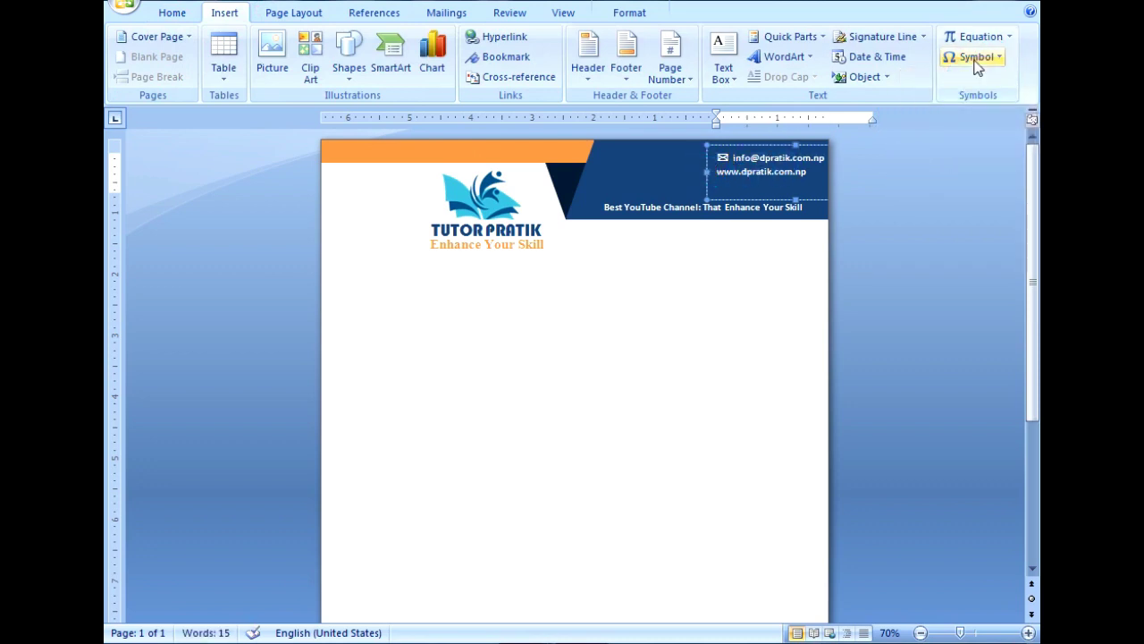
{"action": "left_click", "coordinate": [979, 57]}
{"action": "left_click", "coordinate": [991, 113]}
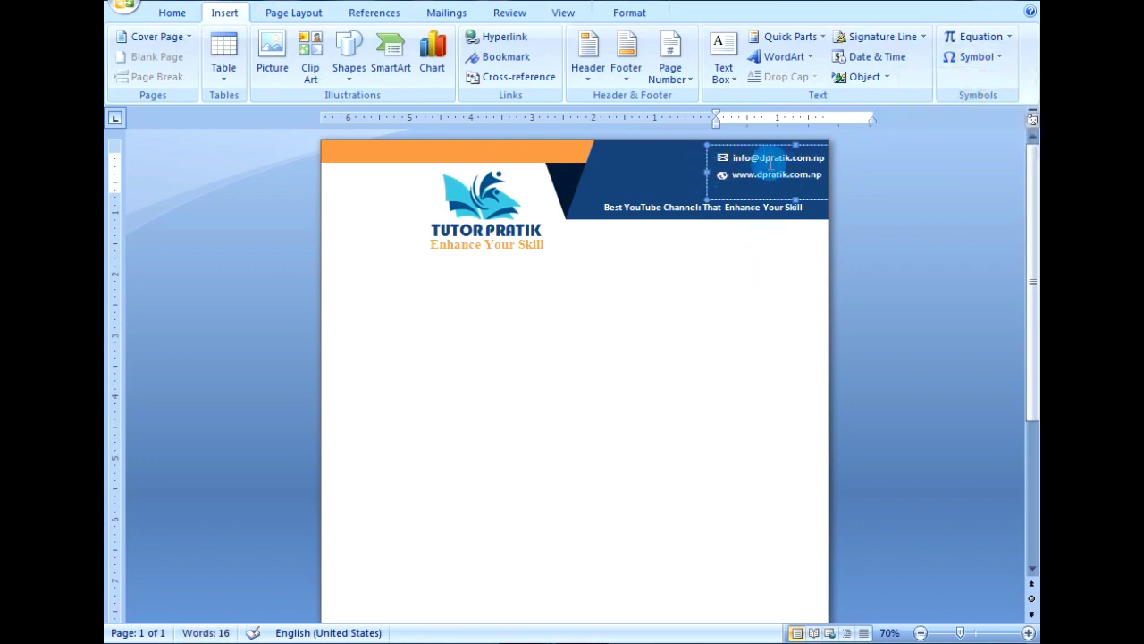
Select the contact text box and open its shortcut menu, then dismiss it without changes.
{"action": "left_click", "coordinate": [912, 250]}
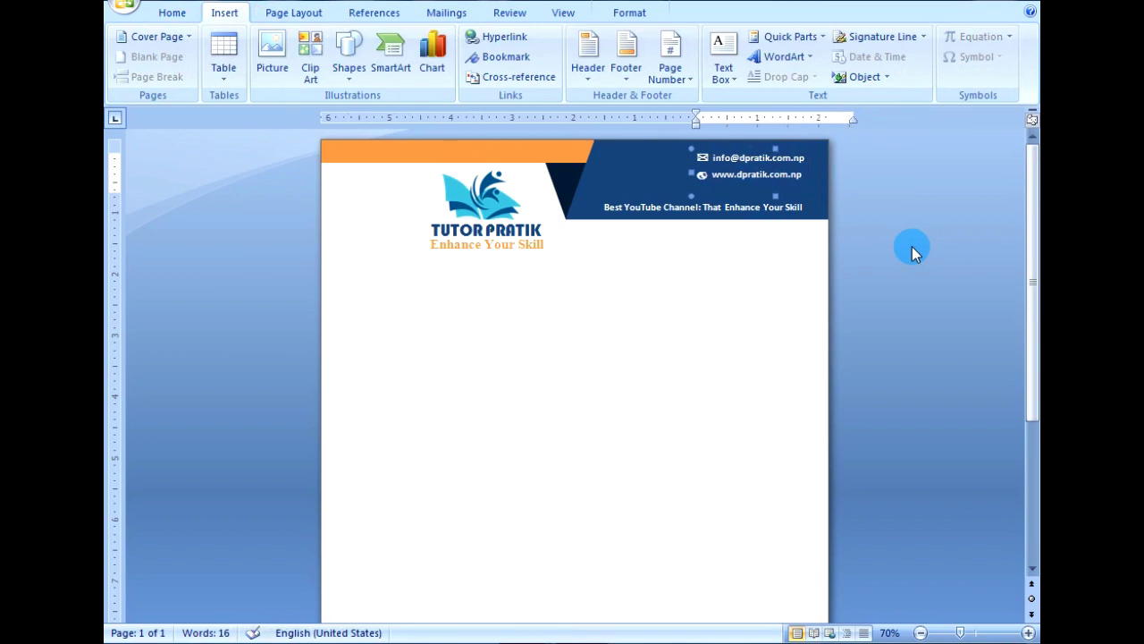
{"action": "left_click", "coordinate": [728, 314]}
{"action": "left_click", "coordinate": [723, 150]}
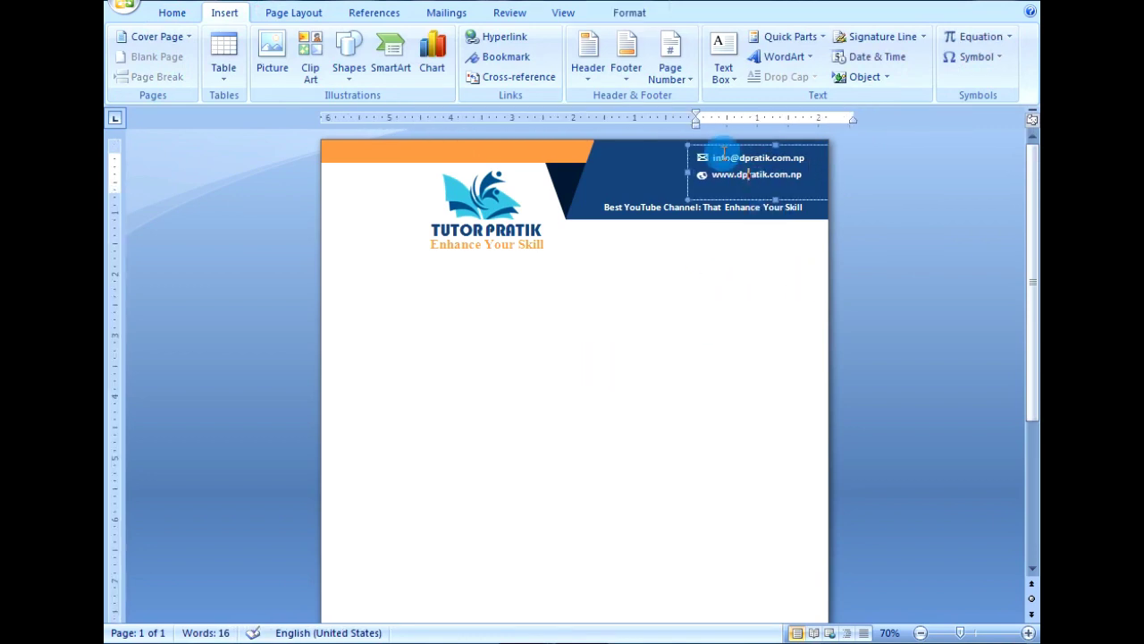
{"action": "right_click", "coordinate": [720, 142]}
{"action": "left_click", "coordinate": [769, 177]}
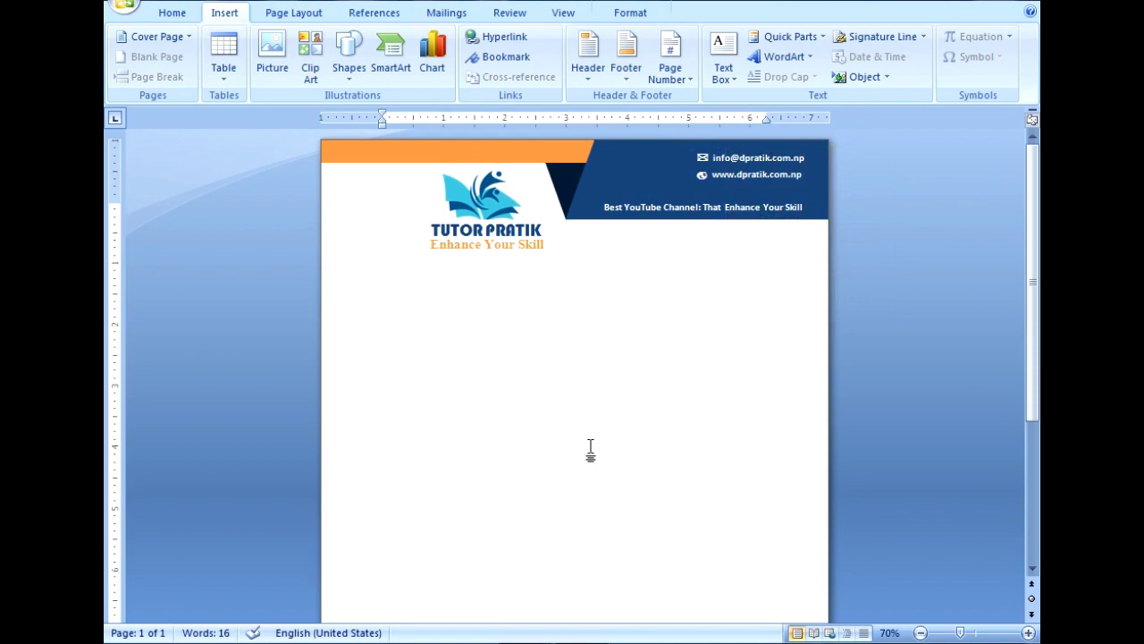
{"action": "scroll", "coordinate": [546, 417], "scroll_direction": "down", "scroll_amount": 2}
Insert a Simple Text Box, make it wider and shorter, and move it lower.
{"action": "scroll", "coordinate": [554, 433], "scroll_direction": "down", "scroll_amount": 2}
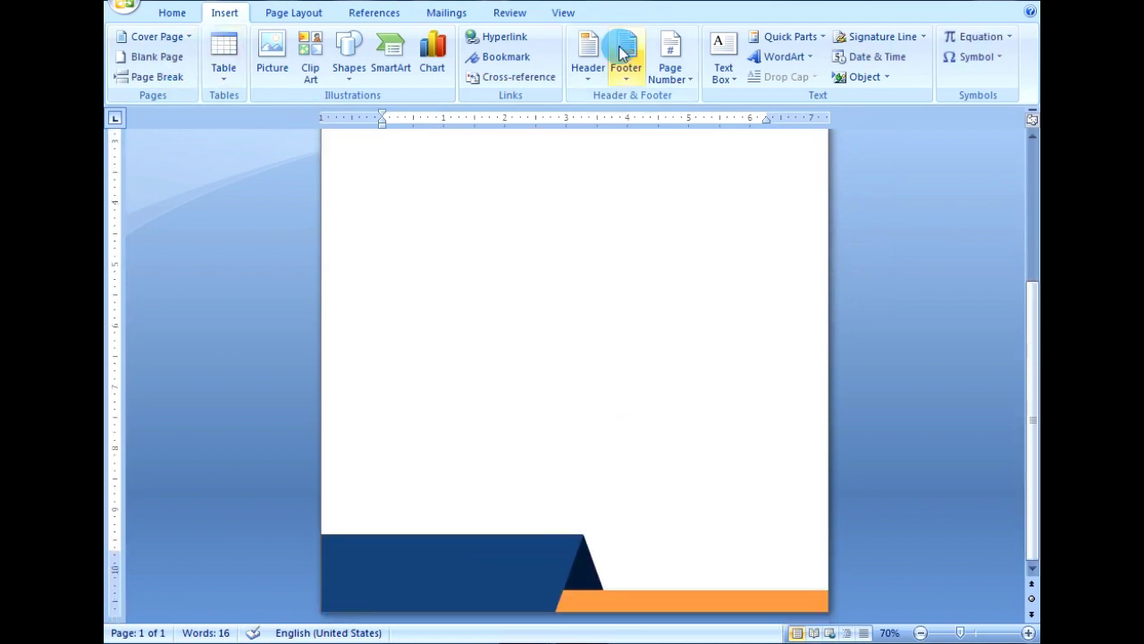
{"action": "left_click", "coordinate": [719, 58]}
{"action": "left_click", "coordinate": [707, 143]}
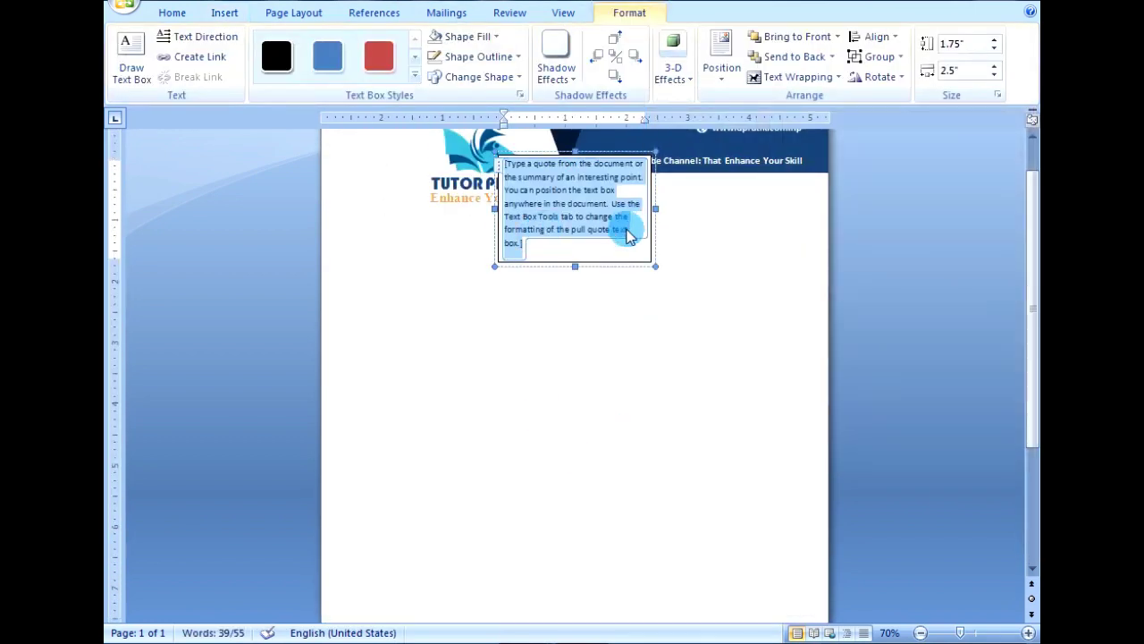
{"action": "left_click_drag", "start_coordinate": [656, 265], "coordinate": [749, 234]}
{"action": "left_click_drag", "start_coordinate": [500, 157], "coordinate": [499, 286]}
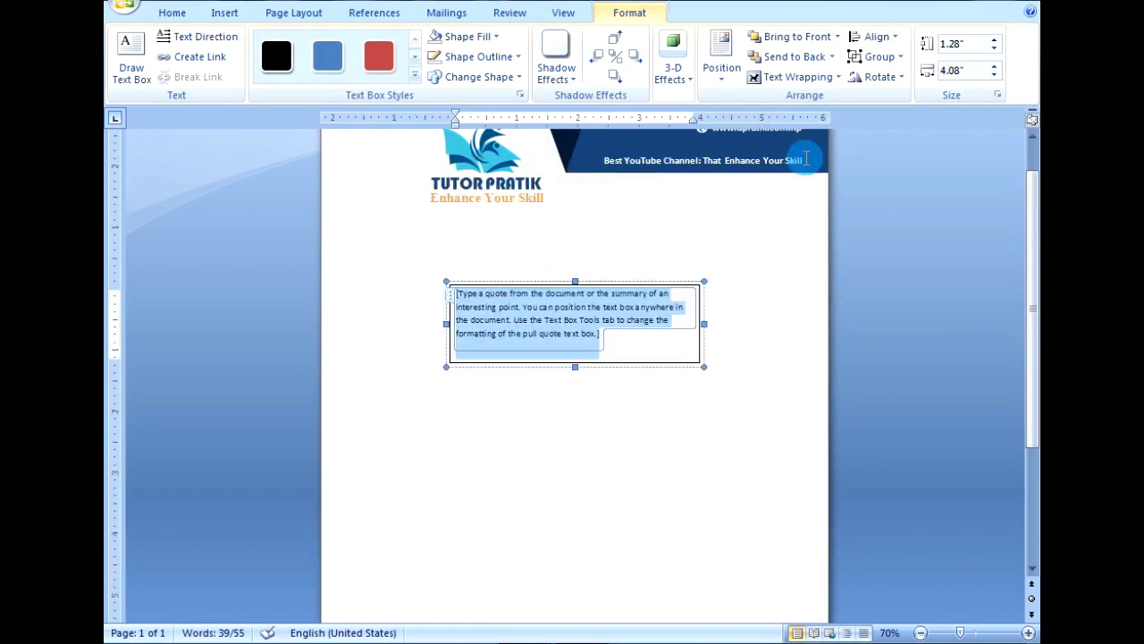
Add a telephone symbol before the phone number and a symbol before the address line.
{"action": "left_click", "coordinate": [224, 13]}
{"action": "left_click", "coordinate": [973, 56]}
{"action": "left_click", "coordinate": [993, 82]}
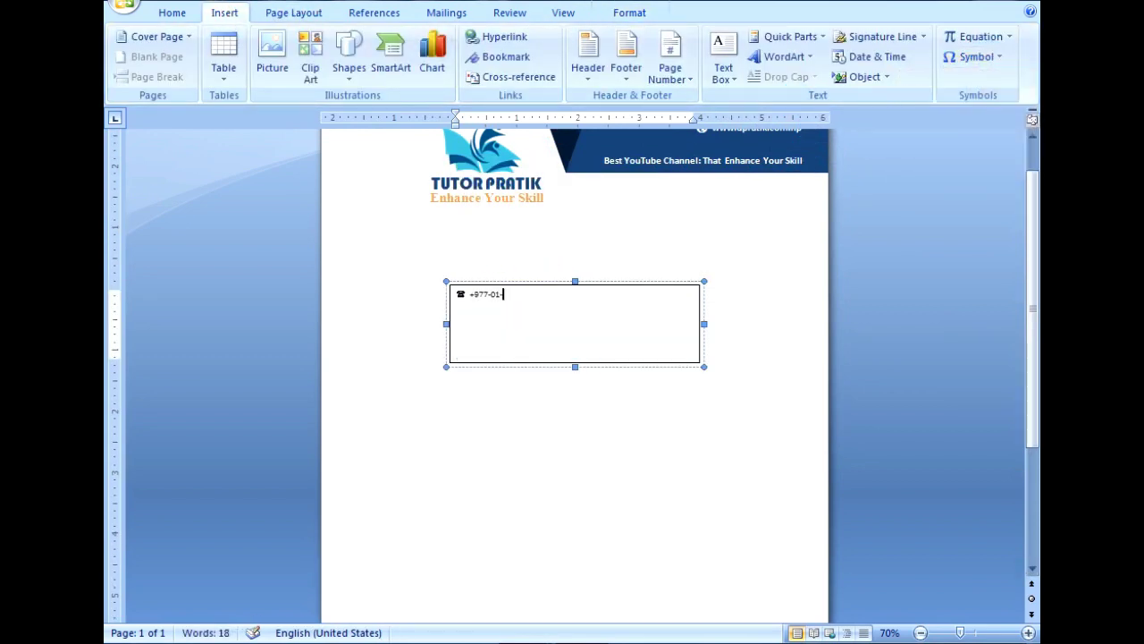
{"action": "key", "text": "Return"}
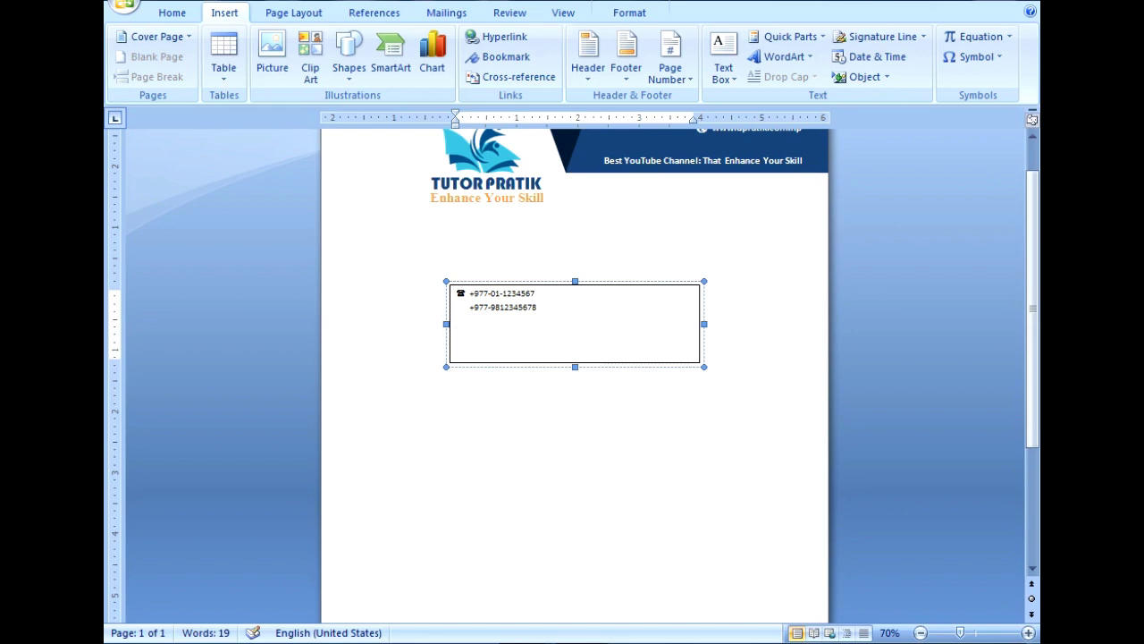
{"action": "left_click", "coordinate": [976, 56]}
{"action": "left_click", "coordinate": [992, 83]}
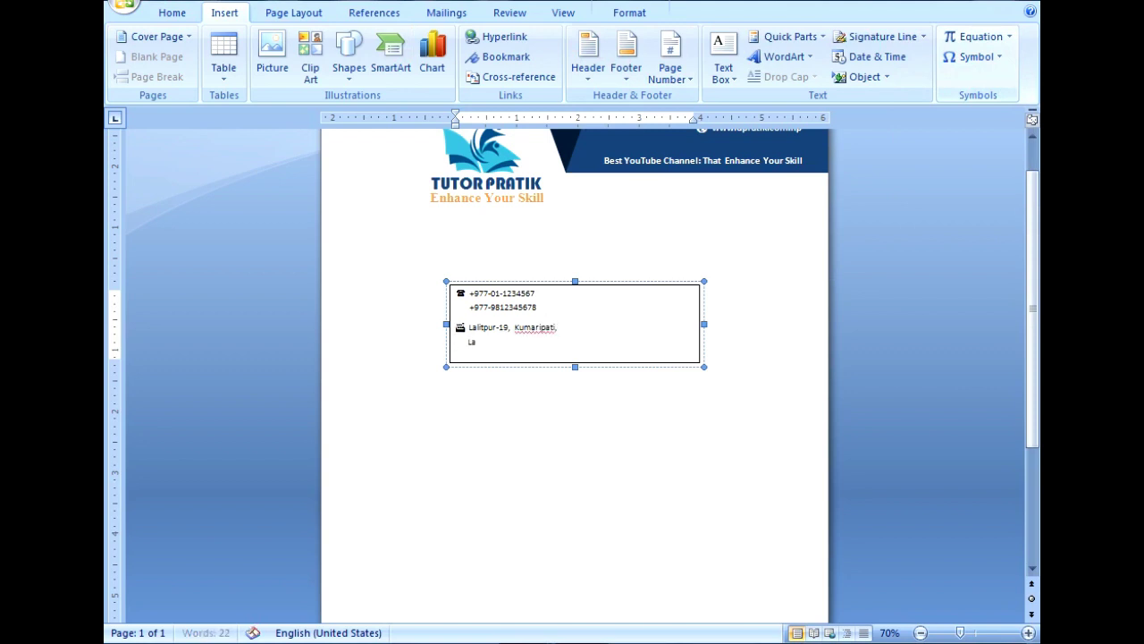
{"action": "type", "text": "l"}
Narrow the box to fit and make all its text size 12 bold.
{"action": "left_click_drag", "start_coordinate": [704, 323], "coordinate": [606, 324]}
{"action": "key", "text": "ctrl+a"}
{"action": "left_click", "coordinate": [171, 13]}
{"action": "left_click", "coordinate": [339, 44]}
{"action": "left_click", "coordinate": [320, 127]}
{"action": "left_click", "coordinate": [192, 71]}
Drag the phone-and-address text box down onto the footer's blue band.
{"action": "scroll", "coordinate": [702, 345], "scroll_direction": "down", "scroll_amount": 3}
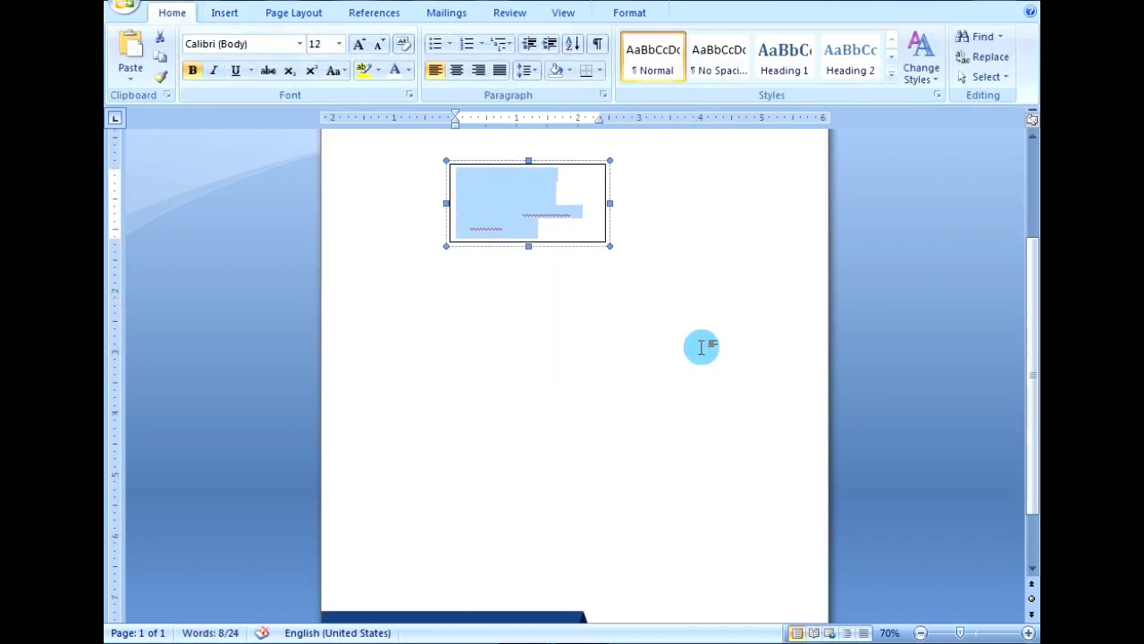
{"action": "scroll", "coordinate": [702, 345], "scroll_direction": "down", "scroll_amount": 1}
{"action": "left_click_drag", "start_coordinate": [566, 212], "coordinate": [471, 605]}
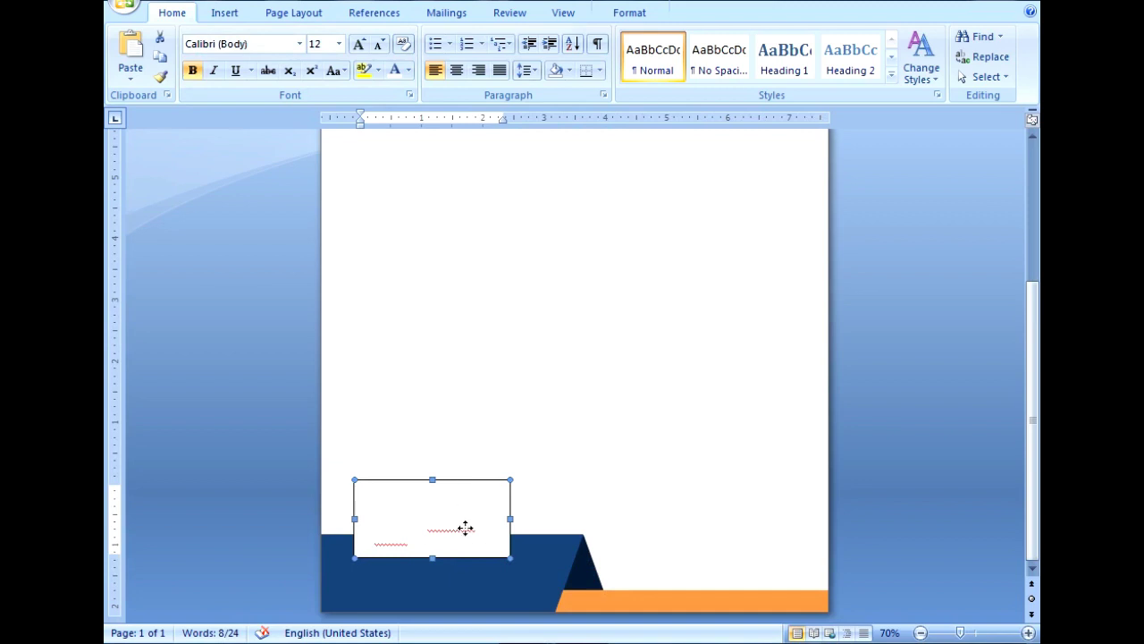
{"action": "left_click_drag", "start_coordinate": [465, 527], "coordinate": [465, 582]}
Set the text box's Shape Fill and Shape Outline to none, nudging it down slightly.
{"action": "left_click", "coordinate": [629, 13]}
{"action": "left_click", "coordinate": [496, 37]}
{"action": "left_click", "coordinate": [480, 214]}
{"action": "left_click", "coordinate": [500, 57]}
{"action": "left_click", "coordinate": [482, 221]}
{"action": "key", "text": "Down"}
{"action": "key", "text": "Down"}
{"action": "key", "text": "Down"}
{"action": "left_click", "coordinate": [572, 402]}
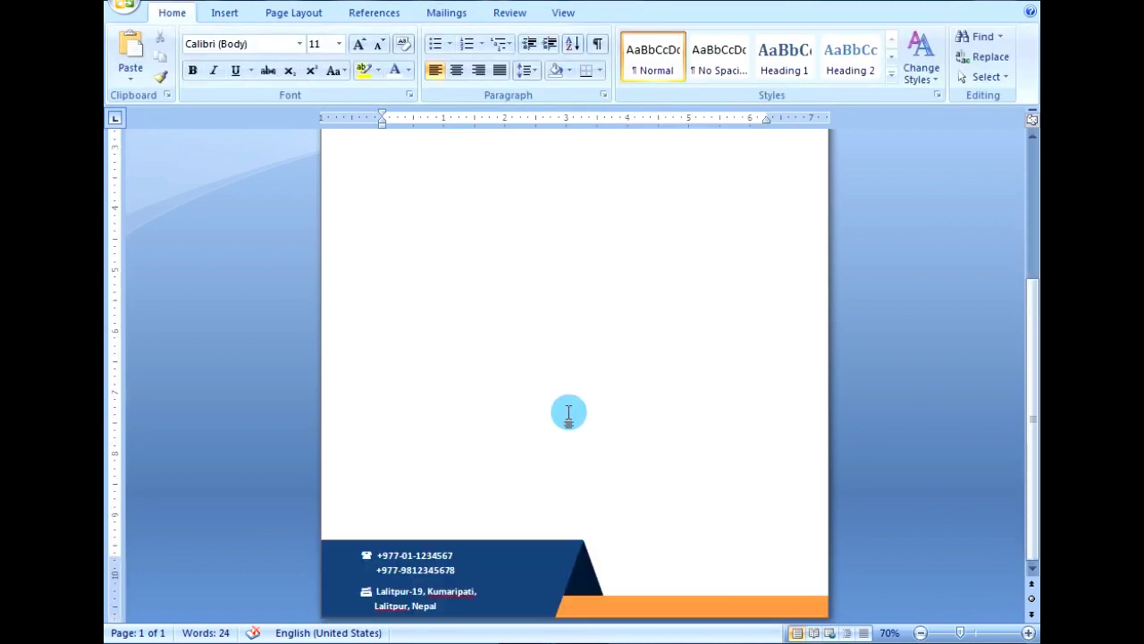
{"action": "scroll", "coordinate": [548, 414], "scroll_direction": "down", "scroll_amount": 2, "text": "ctrl"}
{"action": "scroll", "coordinate": [537, 413], "scroll_direction": "down", "scroll_amount": 1, "text": "ctrl"}
{"action": "scroll", "coordinate": [286, 439], "scroll_direction": "up", "scroll_amount": 1, "text": "ctrl"}
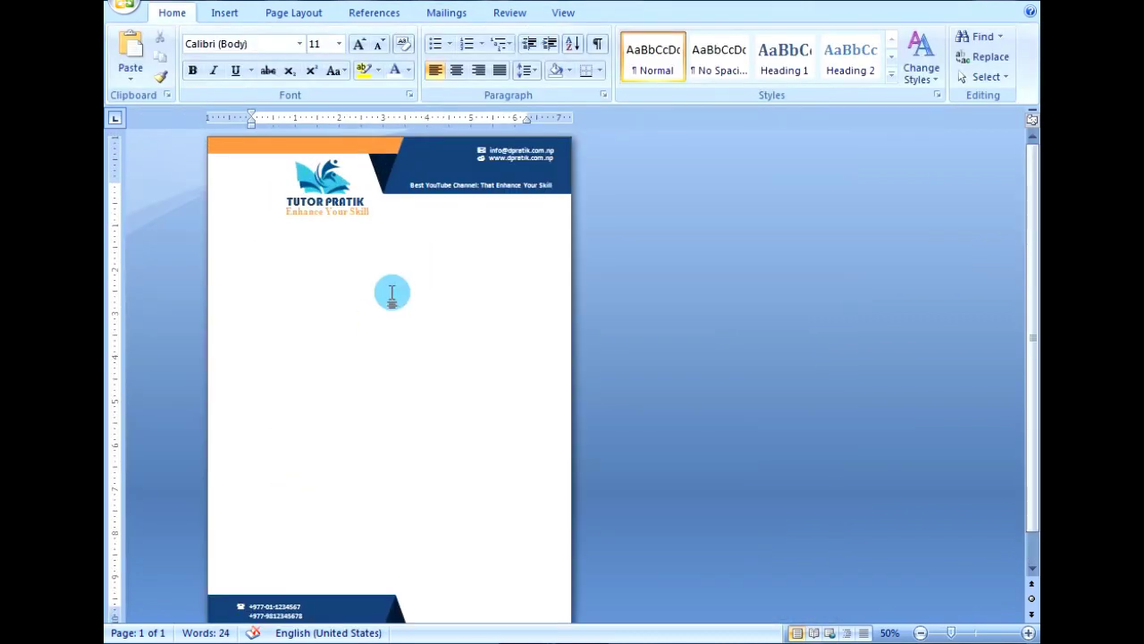
Adjust the top margin and reposition the header graphic, contact box and slogan box.
{"action": "left_click_drag", "start_coordinate": [114, 175], "coordinate": [116, 225]}
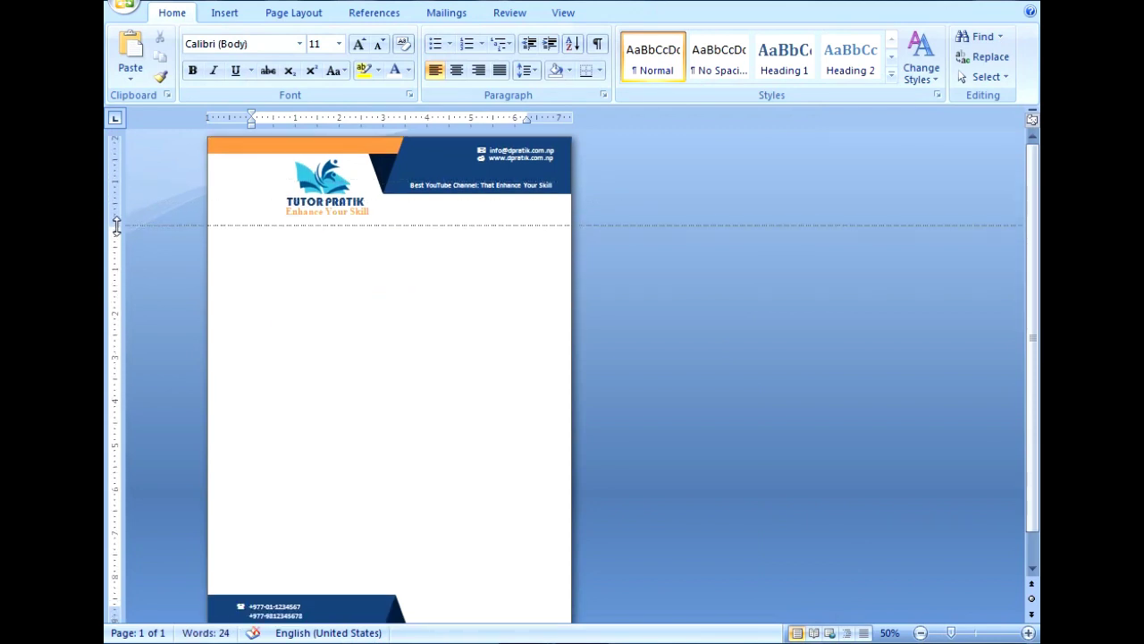
{"action": "left_click", "coordinate": [429, 194]}
{"action": "key", "text": "Up"}
{"action": "key", "text": "Up"}
{"action": "key", "text": "Up"}
{"action": "key", "text": "Up"}
{"action": "key", "text": "Up"}
{"action": "key", "text": "Up"}
{"action": "key", "text": "Up"}
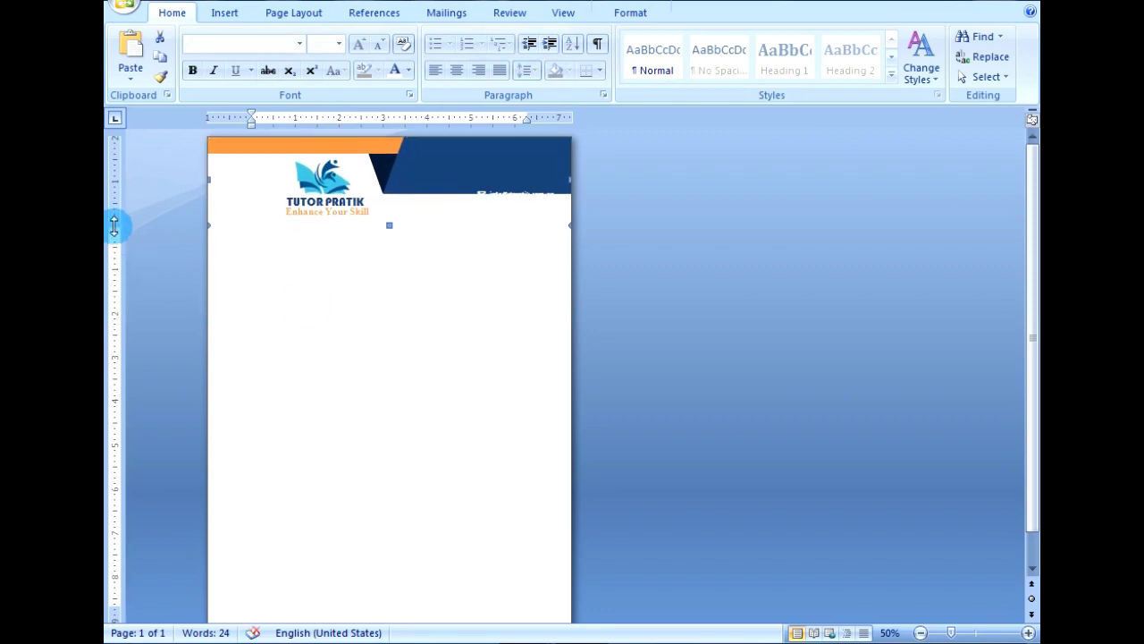
{"action": "left_click", "coordinate": [115, 224]}
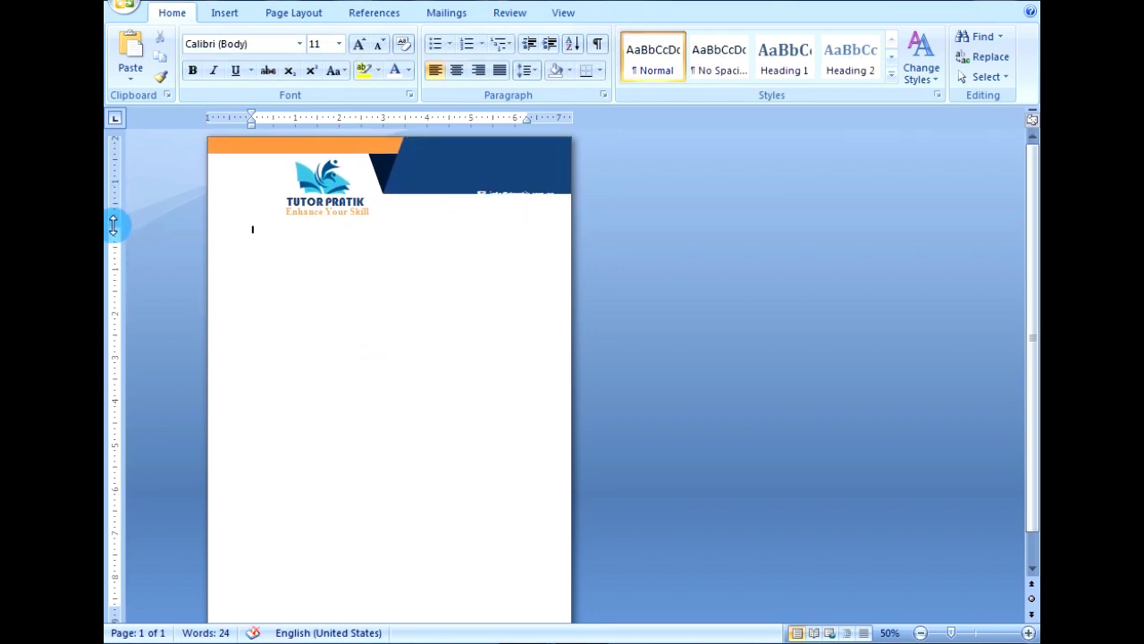
{"action": "left_click_drag", "start_coordinate": [503, 204], "coordinate": [506, 139]}
{"action": "left_click_drag", "start_coordinate": [455, 223], "coordinate": [457, 172]}
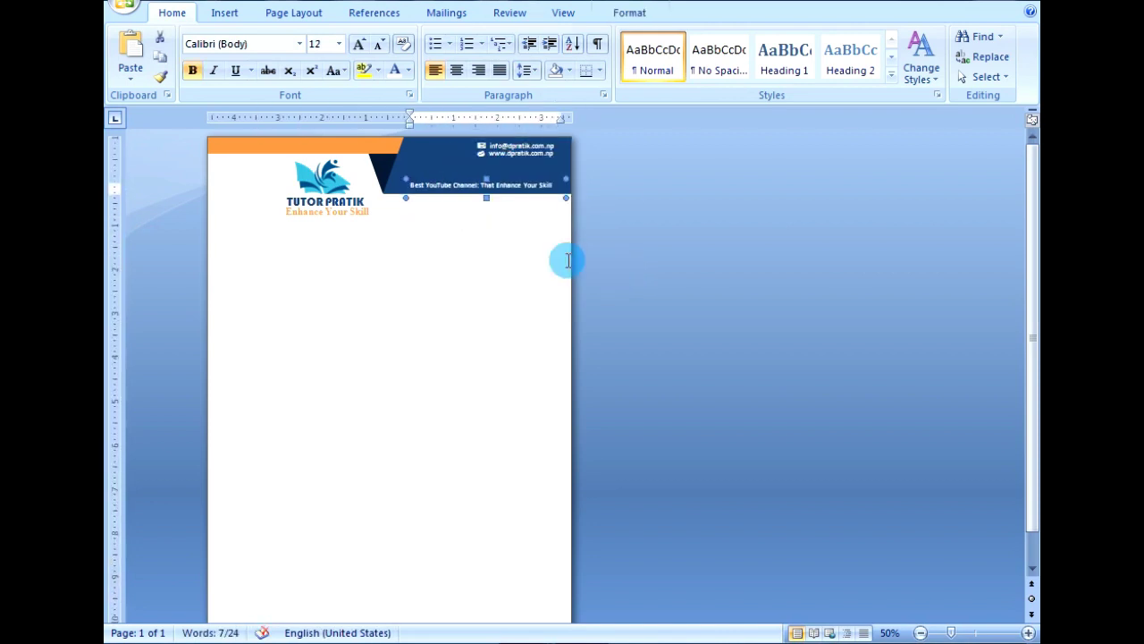
{"action": "left_click", "coordinate": [517, 145]}
{"action": "left_click_drag", "start_coordinate": [516, 148], "coordinate": [517, 155]}
{"action": "left_click", "coordinate": [548, 254]}
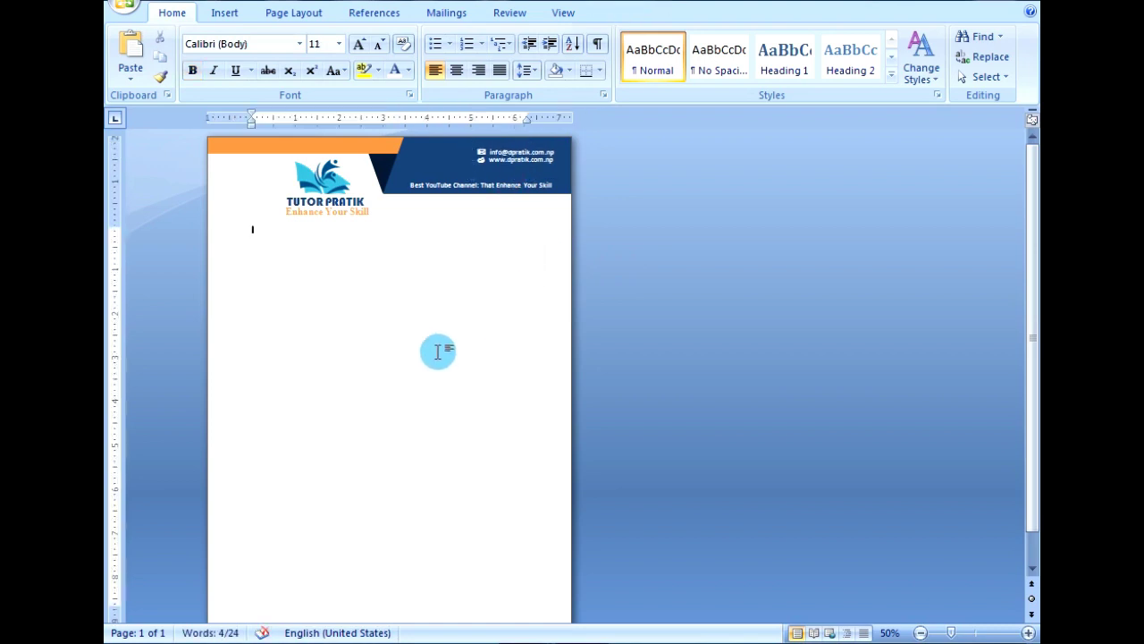
Nudge the footer band shape and its contact text box upward, then return to the body.
{"action": "scroll", "coordinate": [447, 360], "scroll_direction": "down", "scroll_amount": 1}
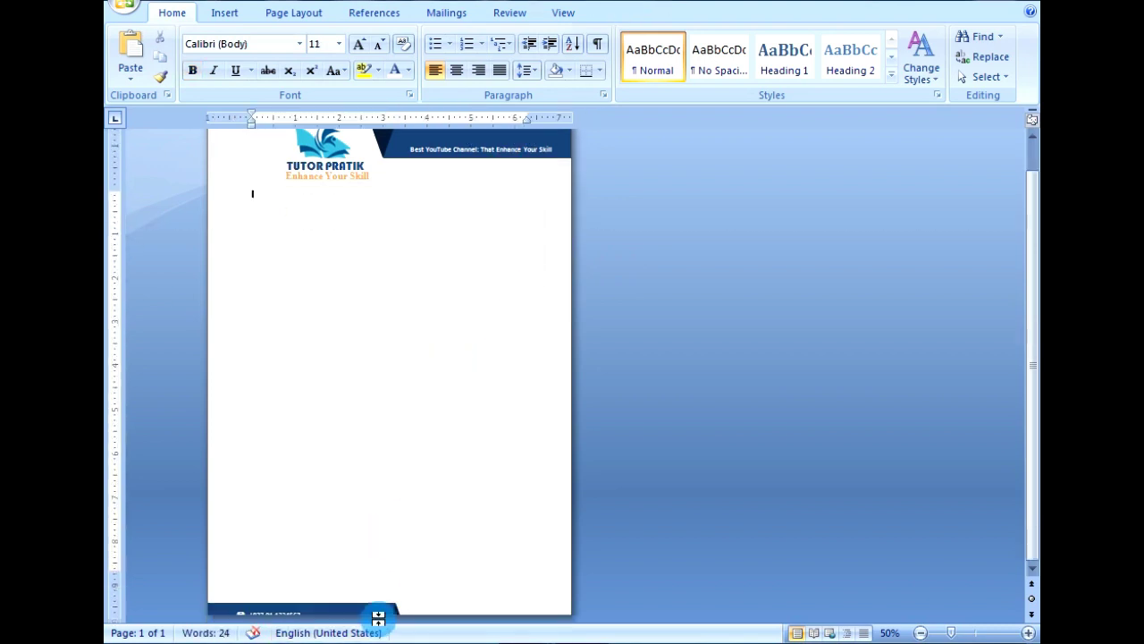
{"action": "left_click", "coordinate": [299, 606]}
{"action": "key", "text": "Up"}
{"action": "key", "text": "Up"}
{"action": "key", "text": "Up"}
{"action": "key", "text": "Up"}
{"action": "key", "text": "Up"}
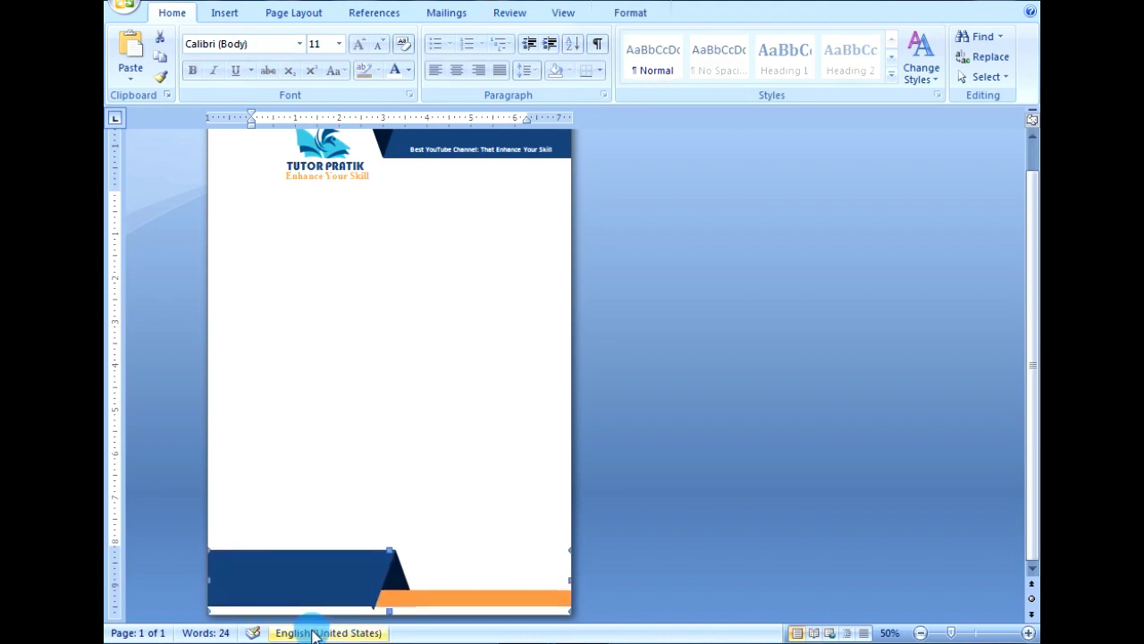
{"action": "left_click", "coordinate": [260, 605]}
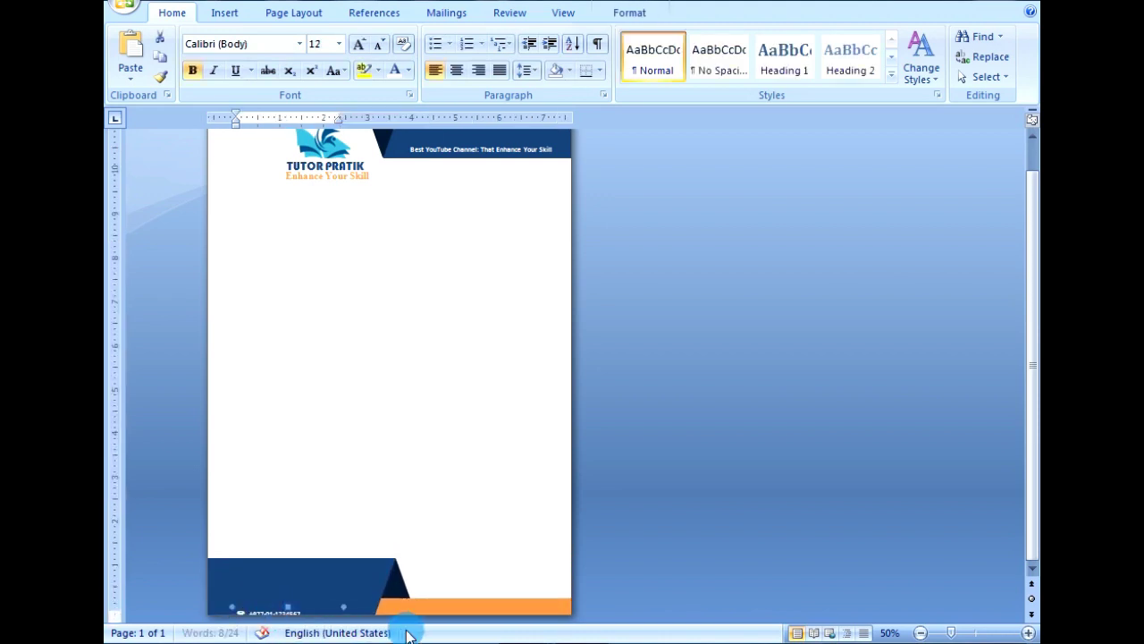
{"action": "key", "text": "Up"}
{"action": "key", "text": "Up"}
{"action": "key", "text": "Up"}
{"action": "key", "text": "Up"}
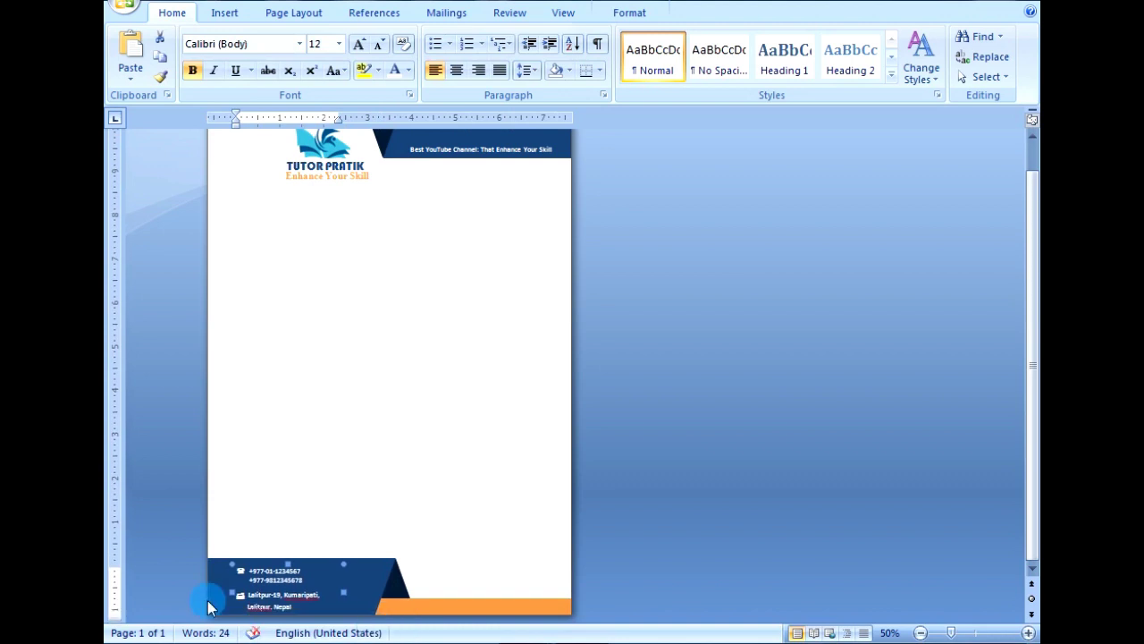
{"action": "key", "text": "Up"}
{"action": "key", "text": "Up"}
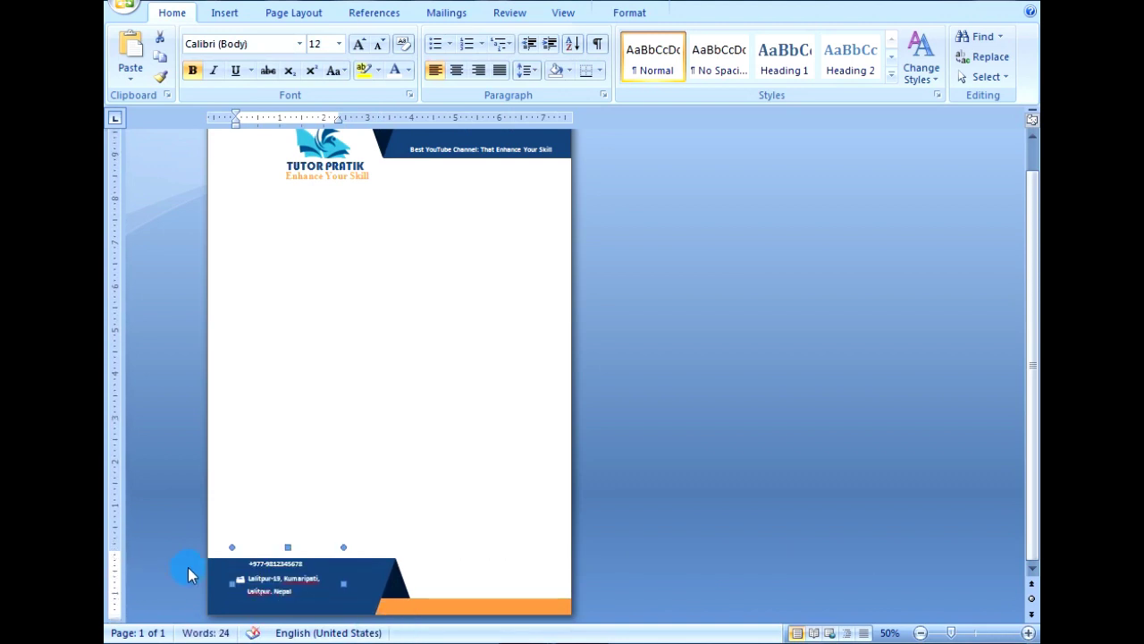
{"action": "left_click", "coordinate": [388, 528]}
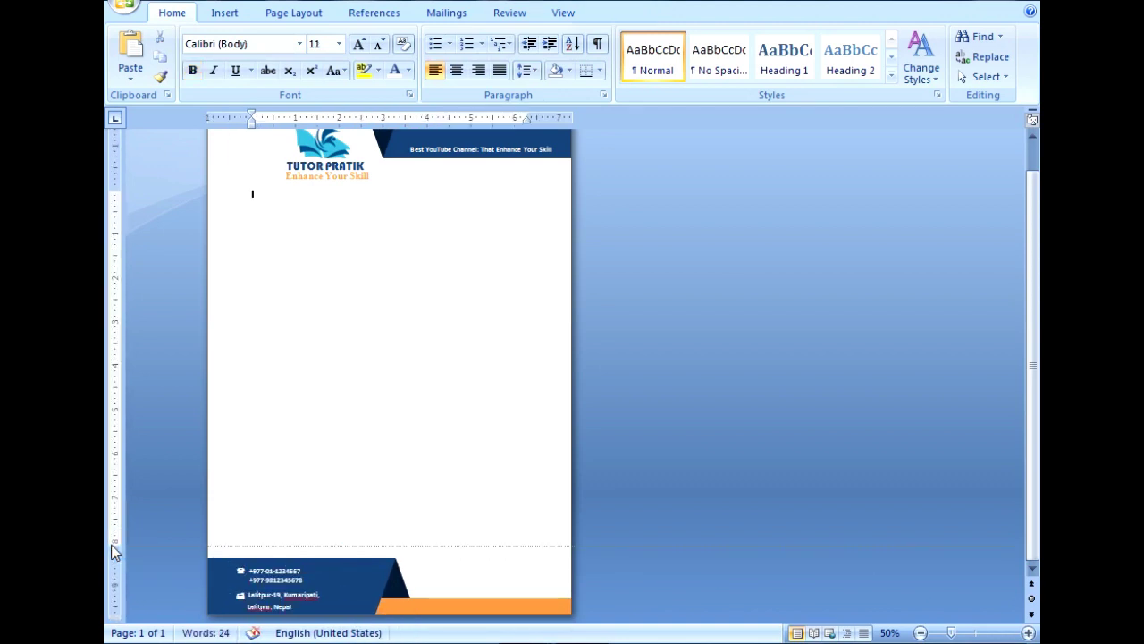
{"action": "left_click", "coordinate": [414, 452]}
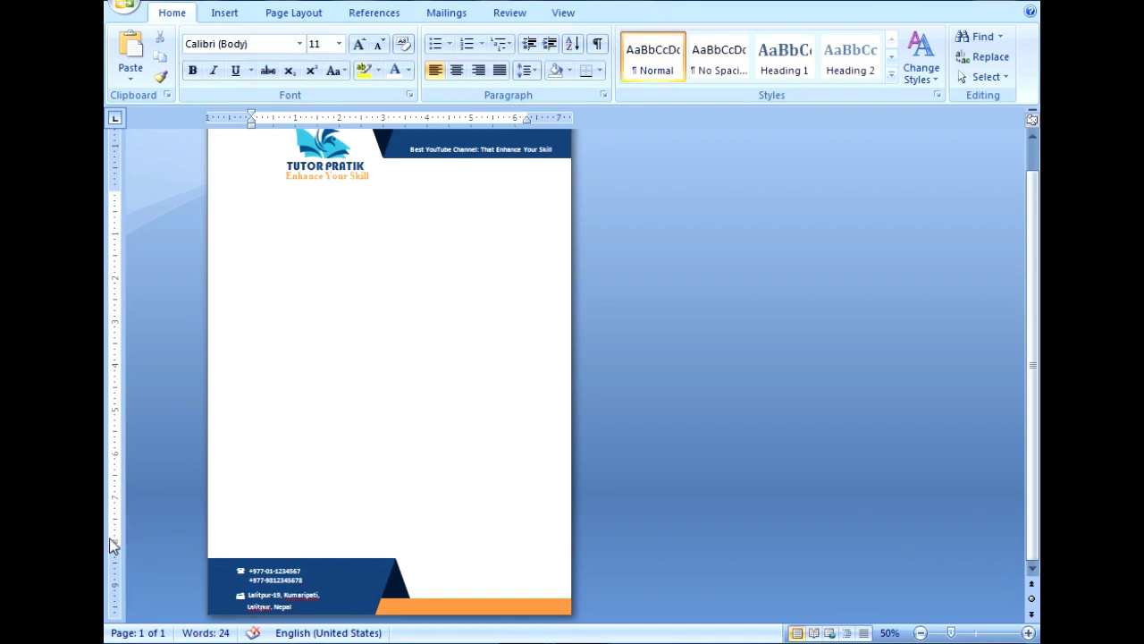
{"action": "left_click", "coordinate": [293, 220]}
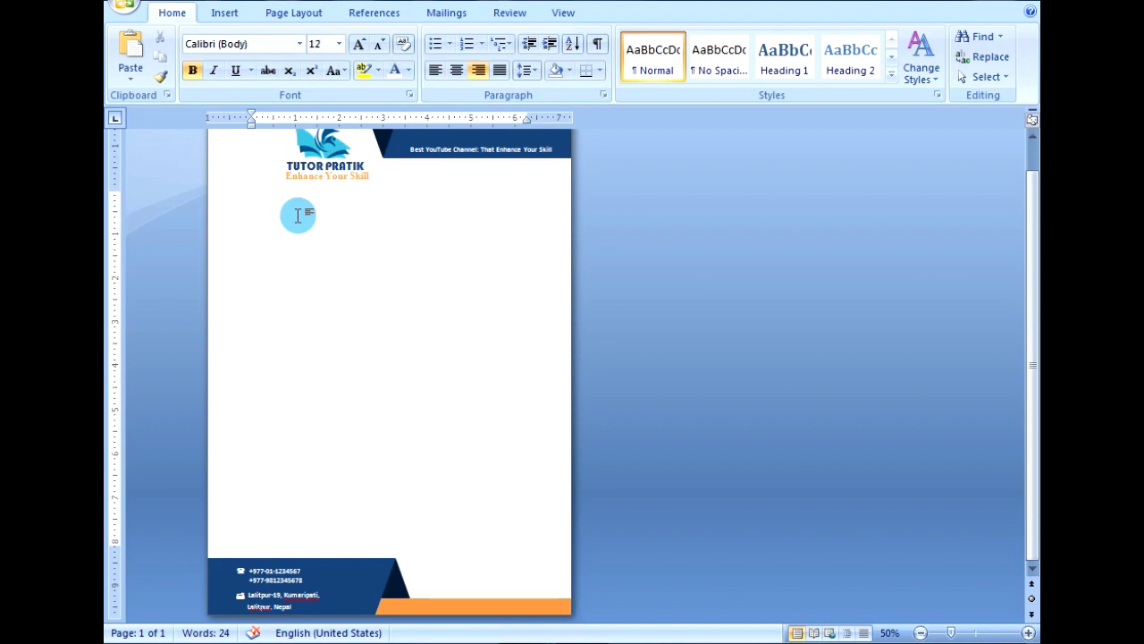
Type the right-aligned date 04/14/2020 and generate sample paragraphs with =rand(2,2).
{"action": "type", "text": "04/14/2020"}
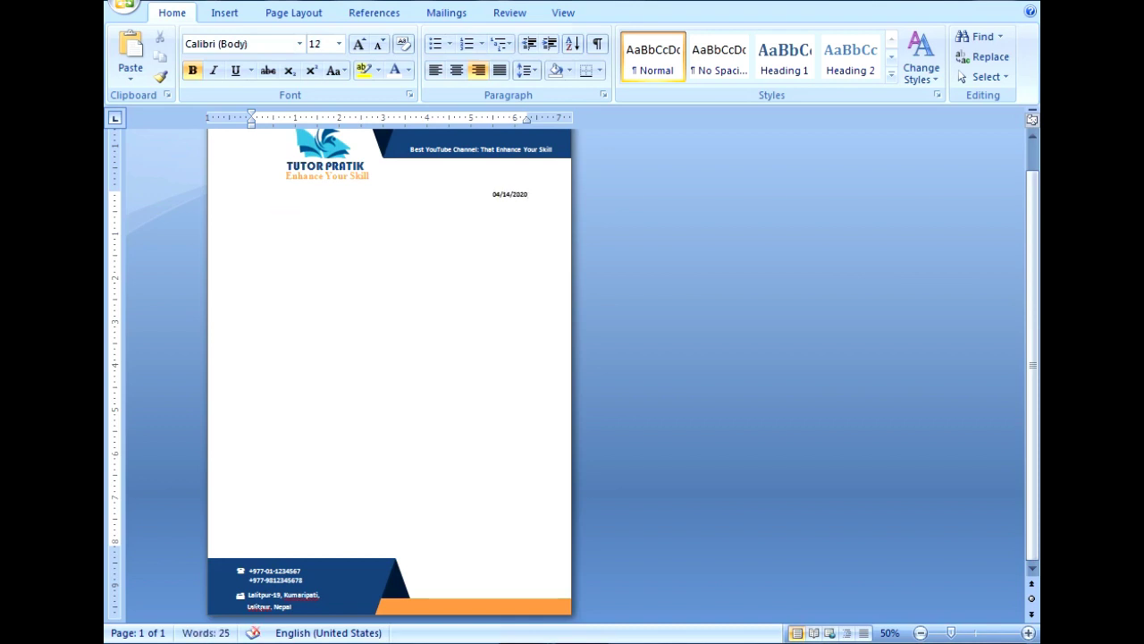
{"action": "double_click", "coordinate": [298, 216]}
{"action": "type", "text": "=rand"}
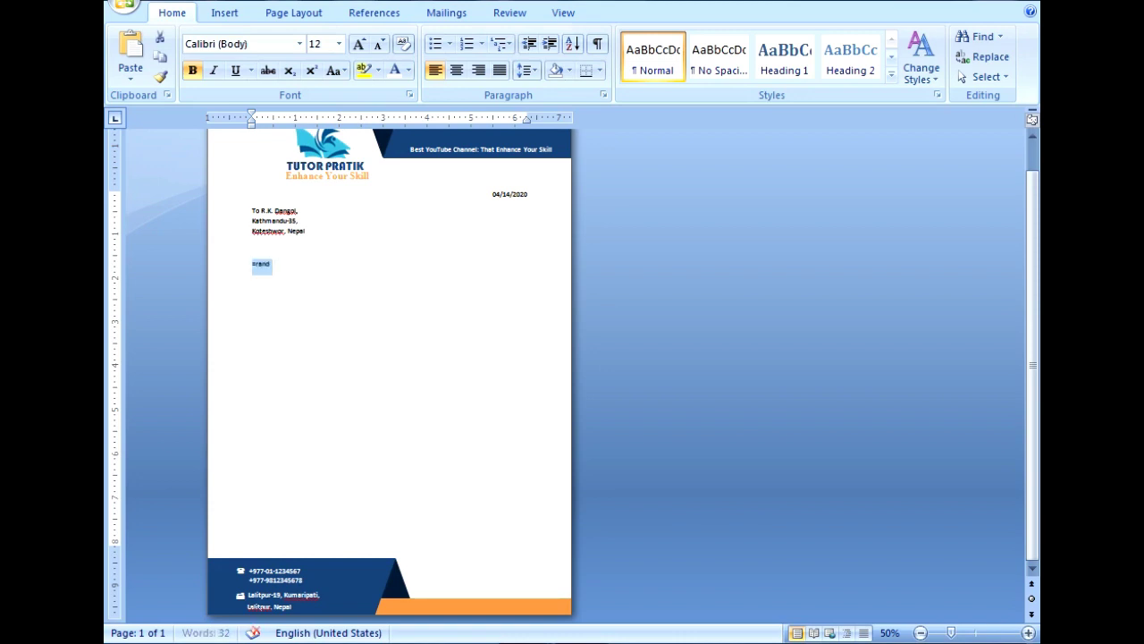
{"action": "left_click", "coordinate": [299, 215]}
{"action": "type", "text": "2"}
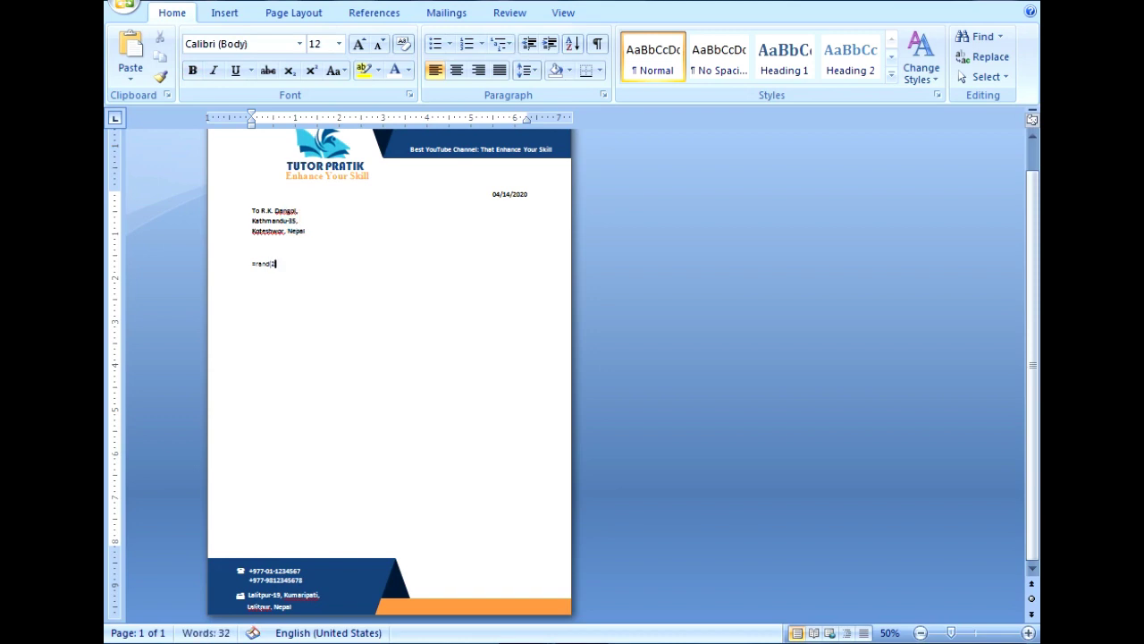
{"action": "type", "text": ")"}
{"action": "key", "text": "Return"}
Justify the sample paragraphs, paste extra copies, and delete the surplus paragraph and blank line.
{"action": "left_click_drag", "start_coordinate": [501, 312], "coordinate": [257, 272]}
{"action": "key", "text": "ctrl+j"}
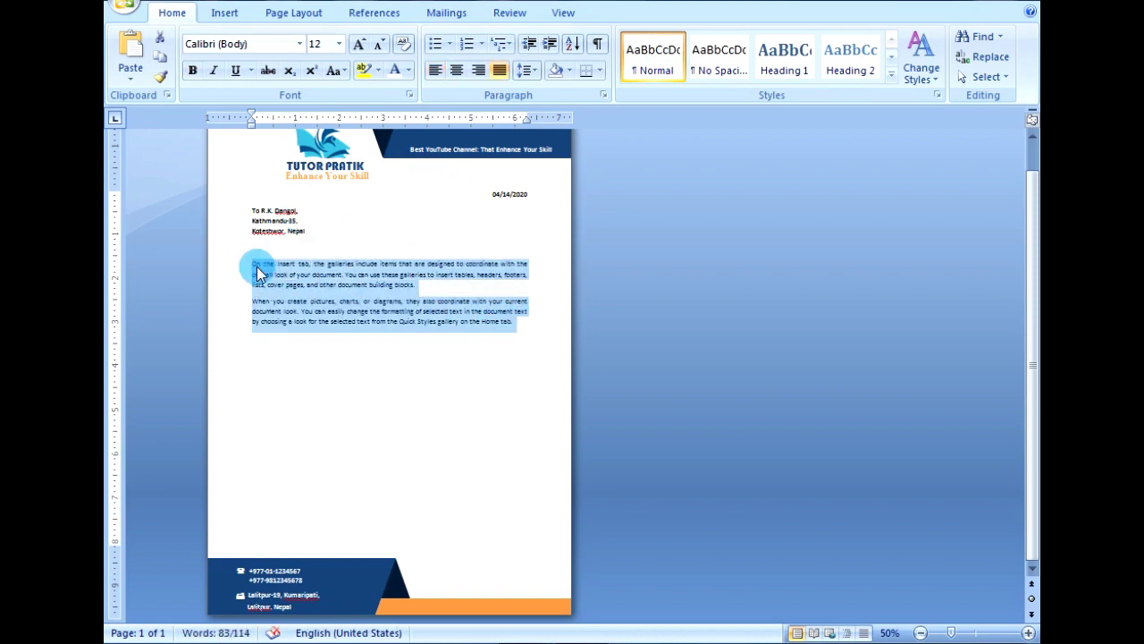
{"action": "key", "text": "ctrl+c"}
{"action": "key", "text": "Right"}
{"action": "key", "text": "ctrl+v"}
{"action": "key", "text": "Return"}
{"action": "key", "text": "ctrl+v"}
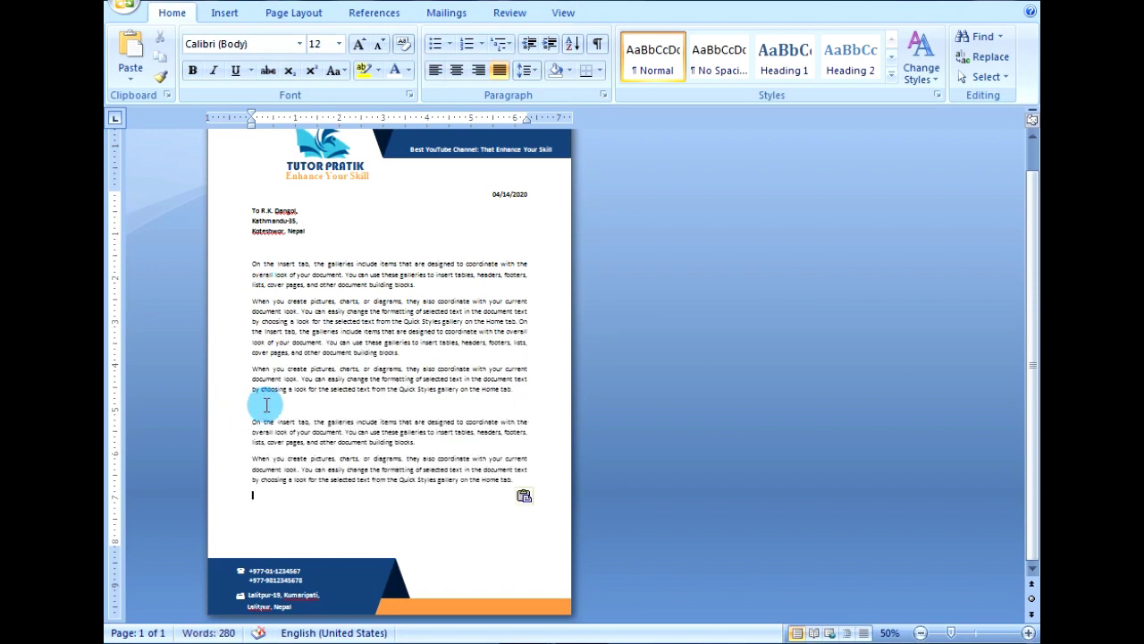
{"action": "left_click", "coordinate": [268, 409]}
{"action": "key", "text": "BackSpace"}
{"action": "left_click_drag", "start_coordinate": [529, 462], "coordinate": [252, 441]}
{"action": "key", "text": "BackSpace"}
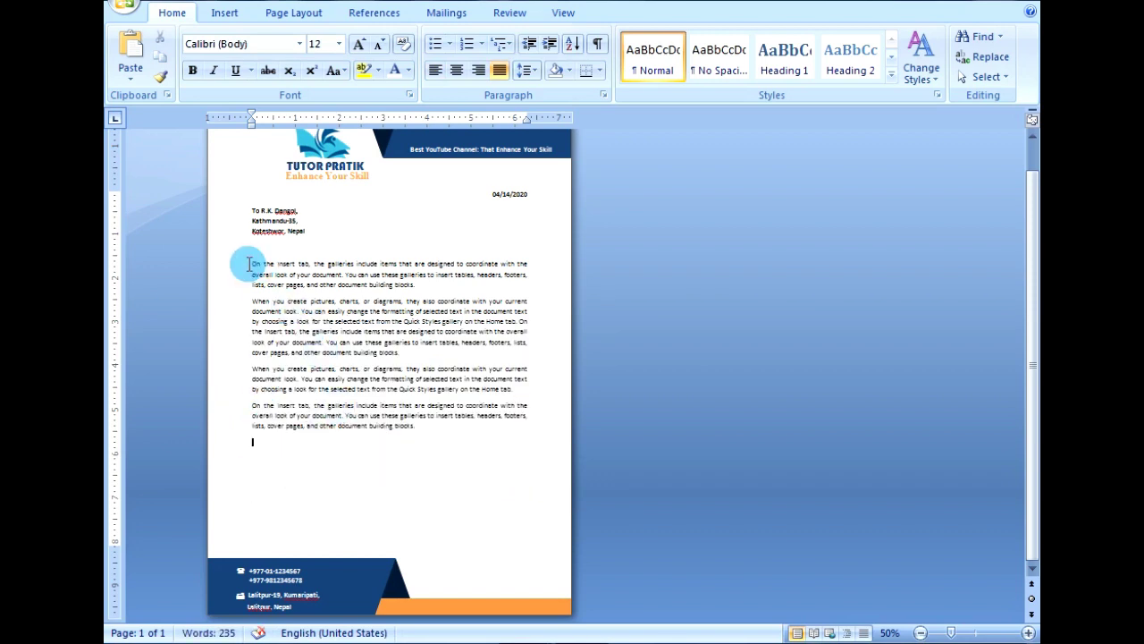
Add a right-aligned 'Regards' closing followed by a bold signature line.
{"action": "key", "text": "Return"}
{"action": "key", "text": "ctrl+r"}
{"action": "type", "text": "R"}
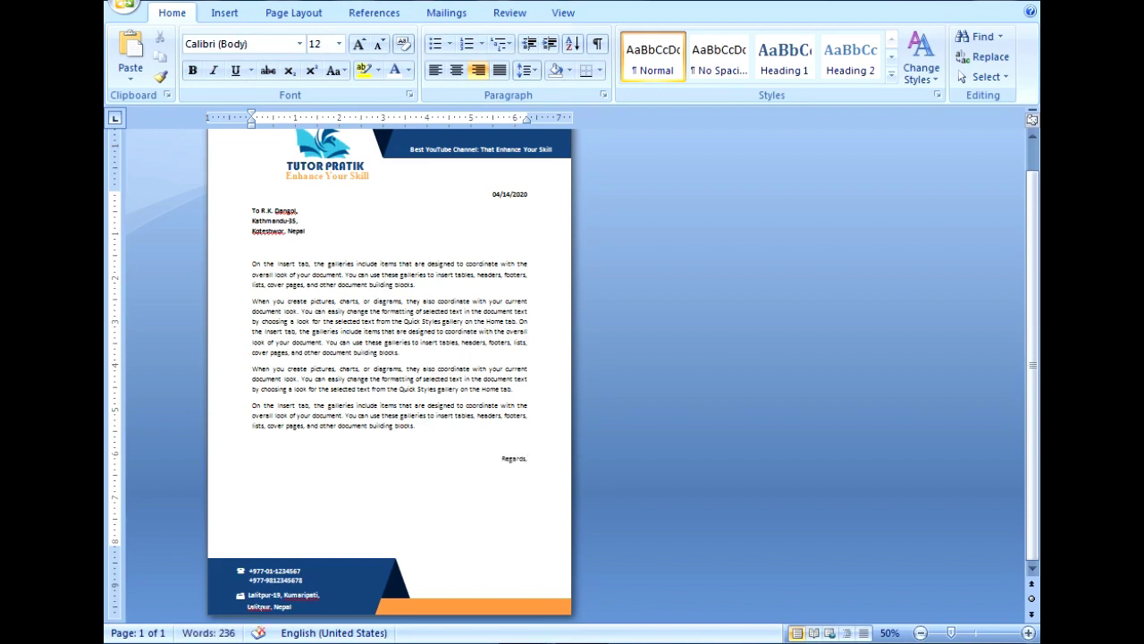
{"action": "scroll", "coordinate": [556, 473], "scroll_direction": "up", "scroll_amount": 7, "text": "ctrl"}
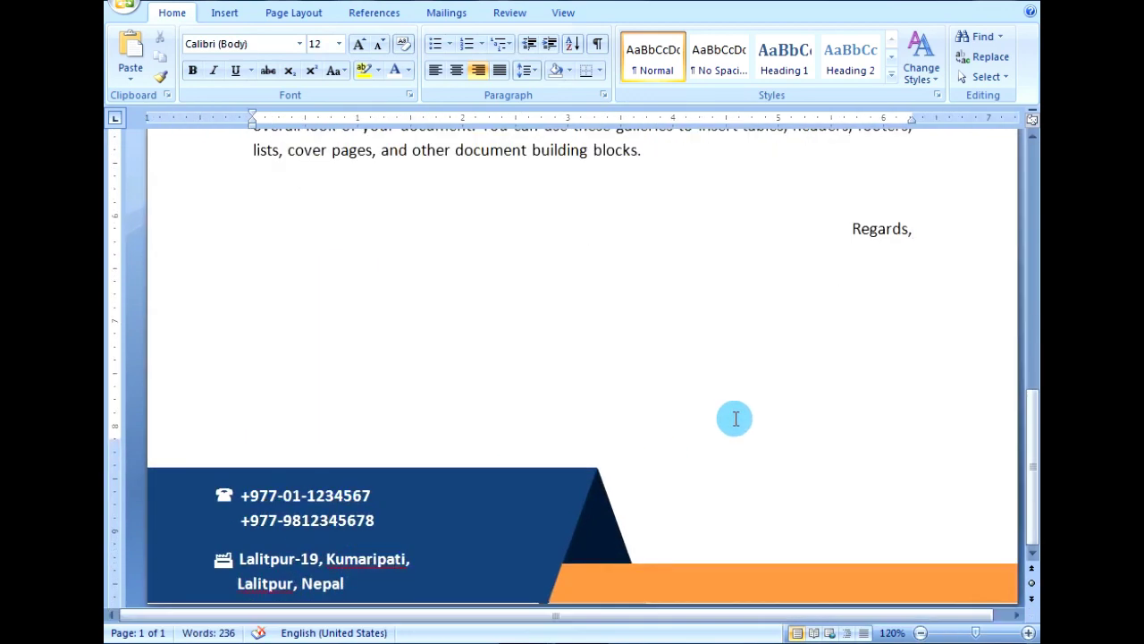
{"action": "key", "text": "Return"}
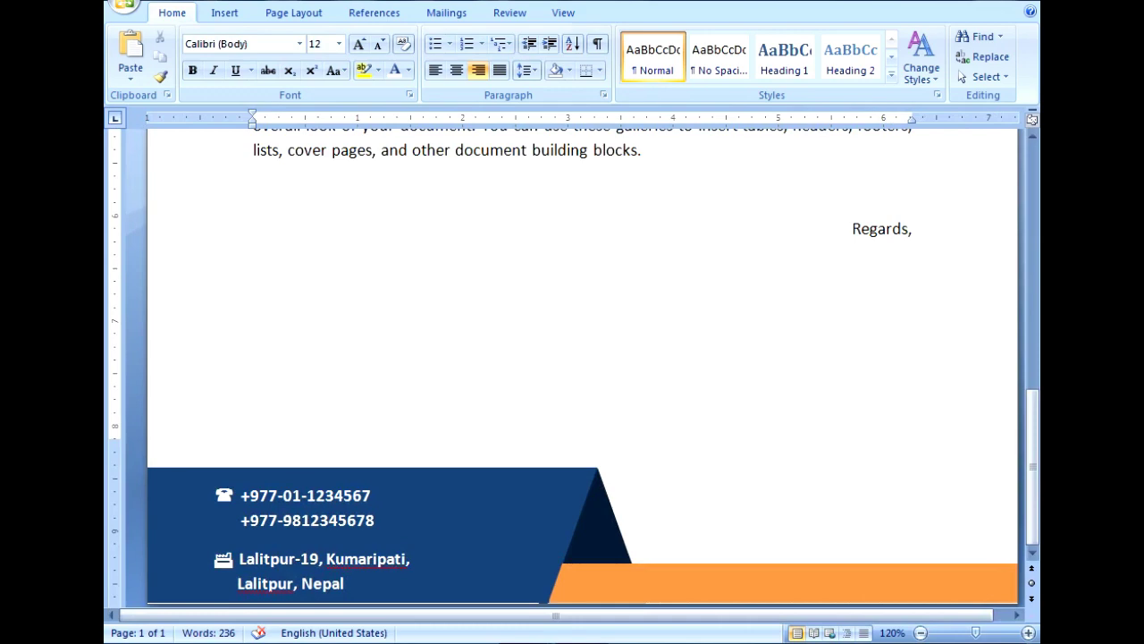
{"action": "type", "text": "TutorPratik"}
{"action": "key", "text": "shift+Home"}
{"action": "key", "text": "ctrl+b"}
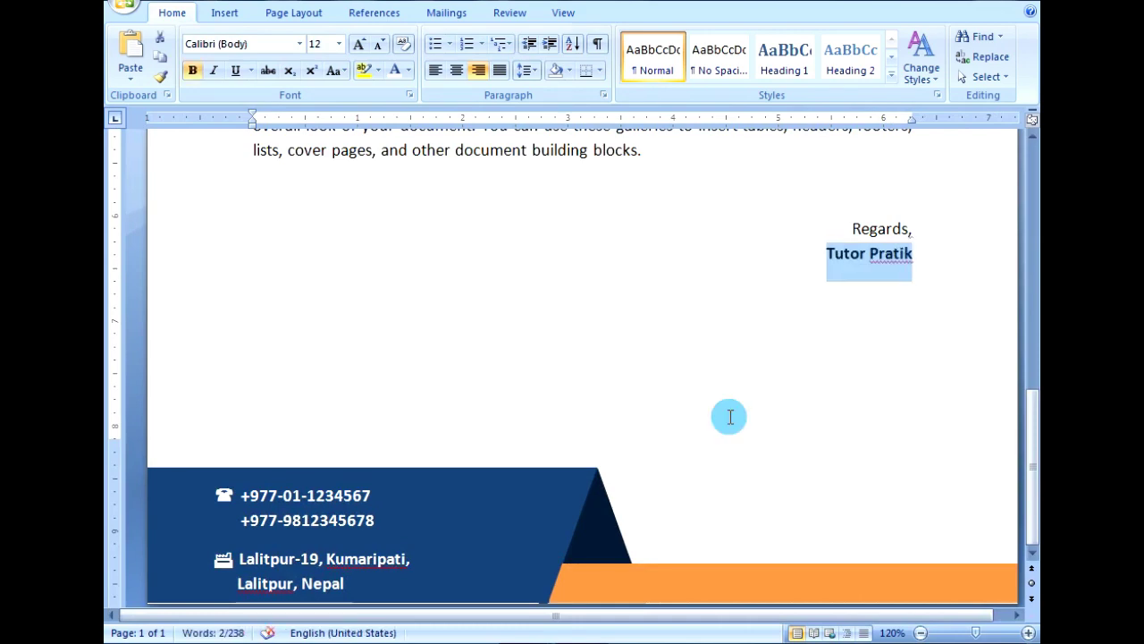
{"action": "scroll", "coordinate": [480, 337], "scroll_direction": "down", "scroll_amount": 2, "text": "ctrl"}
{"action": "scroll", "coordinate": [480, 336], "scroll_direction": "down", "scroll_amount": 1, "text": "ctrl"}
{"action": "scroll", "coordinate": [480, 336], "scroll_direction": "up", "scroll_amount": 5}
{"action": "scroll", "coordinate": [475, 340], "scroll_direction": "up", "scroll_amount": 5}
{"action": "left_click", "coordinate": [561, 386]}
{"action": "scroll", "coordinate": [560, 386], "scroll_direction": "up", "scroll_amount": 5}
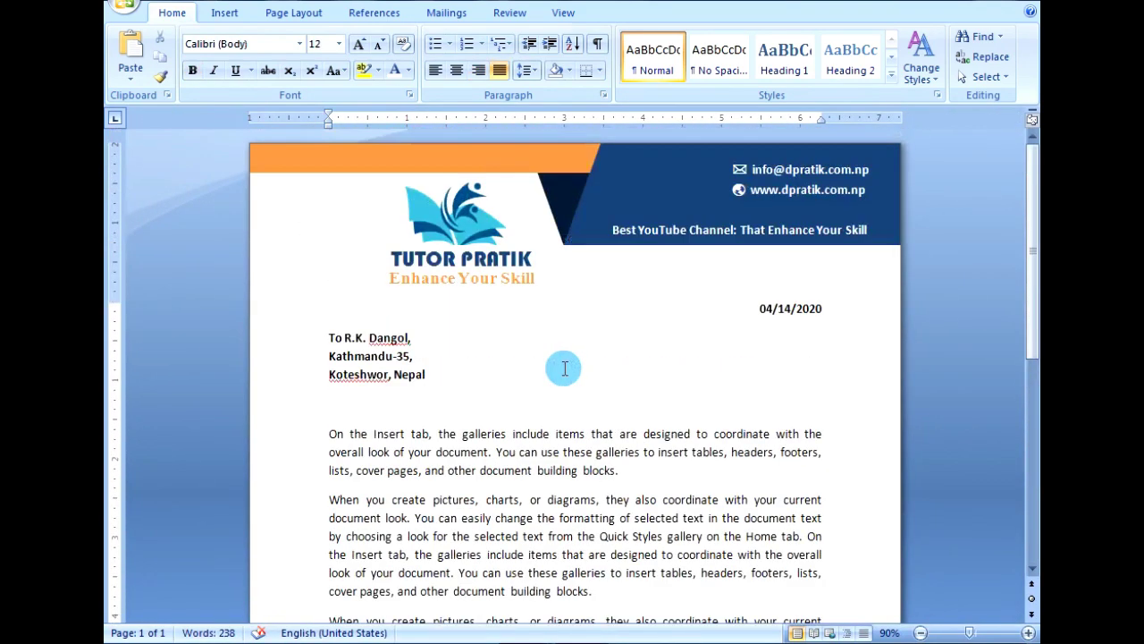
{"action": "scroll", "coordinate": [547, 368], "scroll_direction": "down", "scroll_amount": 5, "text": "ctrl"}
{"action": "scroll", "coordinate": [542, 373], "scroll_direction": "up", "scroll_amount": 2, "text": "ctrl"}
{"action": "scroll", "coordinate": [725, 408], "scroll_direction": "down", "scroll_amount": 5}
{"action": "scroll", "coordinate": [729, 413], "scroll_direction": "up", "scroll_amount": 3}
{"action": "scroll", "coordinate": [729, 413], "scroll_direction": "up", "scroll_amount": 2}
{"action": "scroll", "coordinate": [729, 413], "scroll_direction": "down", "scroll_amount": 2}
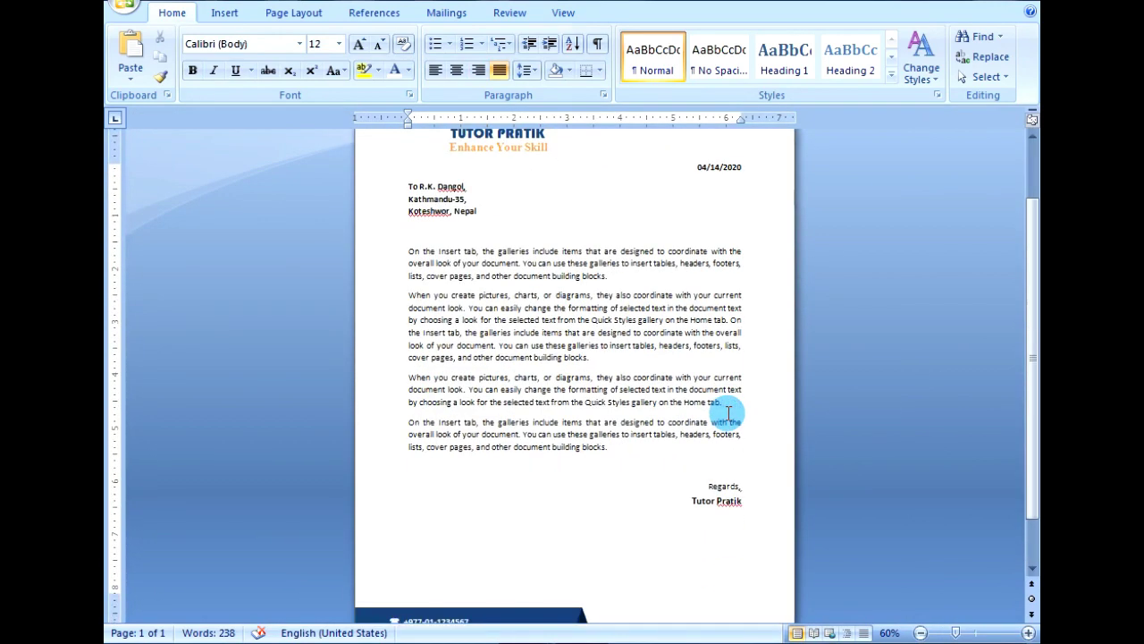
{"action": "scroll", "coordinate": [728, 408], "scroll_direction": "down", "scroll_amount": 1}
{"action": "left_click", "coordinate": [610, 410]}
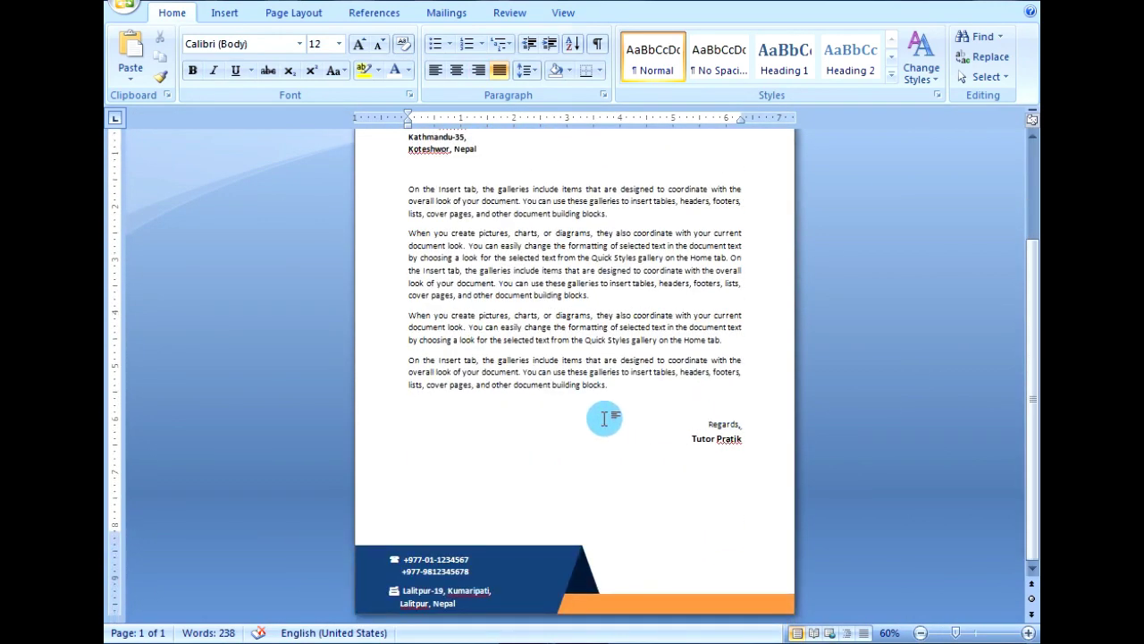
{"action": "scroll", "coordinate": [608, 415], "scroll_direction": "up", "scroll_amount": 3, "text": "ctrl"}
{"action": "left_click", "coordinate": [523, 556]}
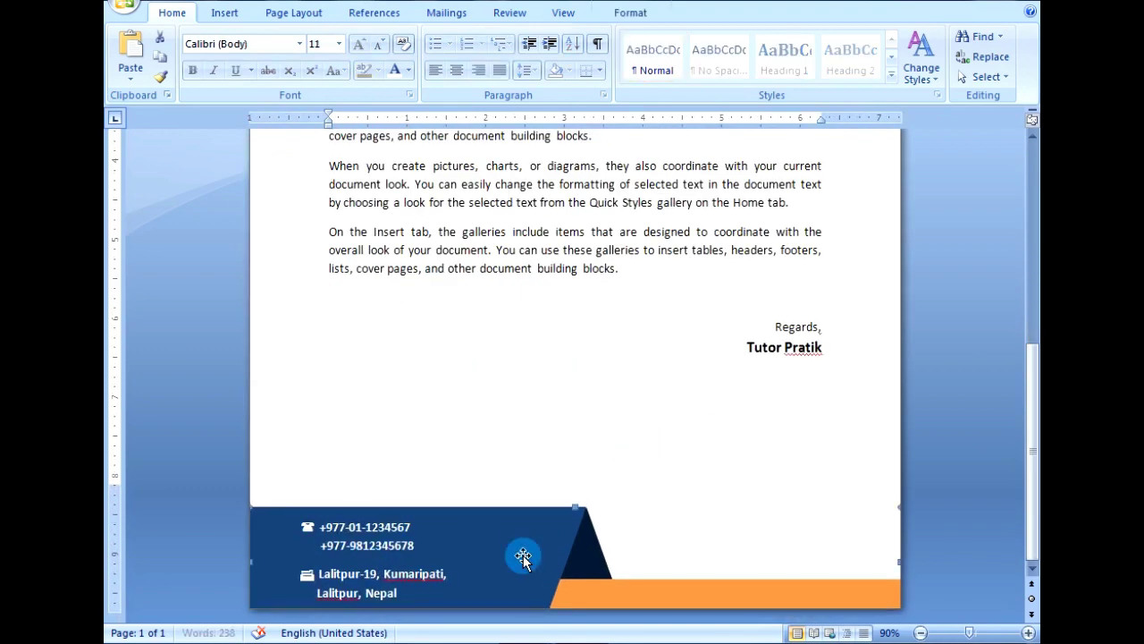
{"action": "scroll", "coordinate": [523, 555], "scroll_direction": "up", "scroll_amount": 3}
{"action": "scroll", "coordinate": [602, 544], "scroll_direction": "up", "scroll_amount": 4}
{"action": "scroll", "coordinate": [513, 430], "scroll_direction": "down", "scroll_amount": 2, "text": "ctrl"}
{"action": "left_click", "coordinate": [564, 425]}
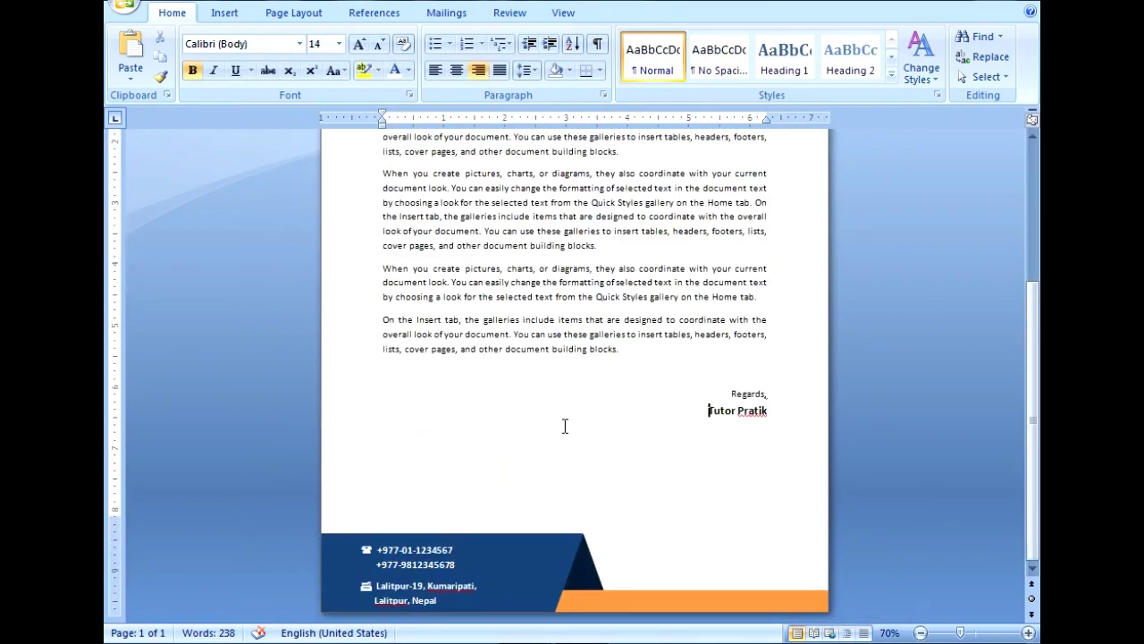
{"action": "scroll", "coordinate": [593, 436], "scroll_direction": "up", "scroll_amount": 4}
{"action": "scroll", "coordinate": [630, 428], "scroll_direction": "down", "scroll_amount": 1}
{"action": "scroll", "coordinate": [631, 427], "scroll_direction": "down", "scroll_amount": 8}
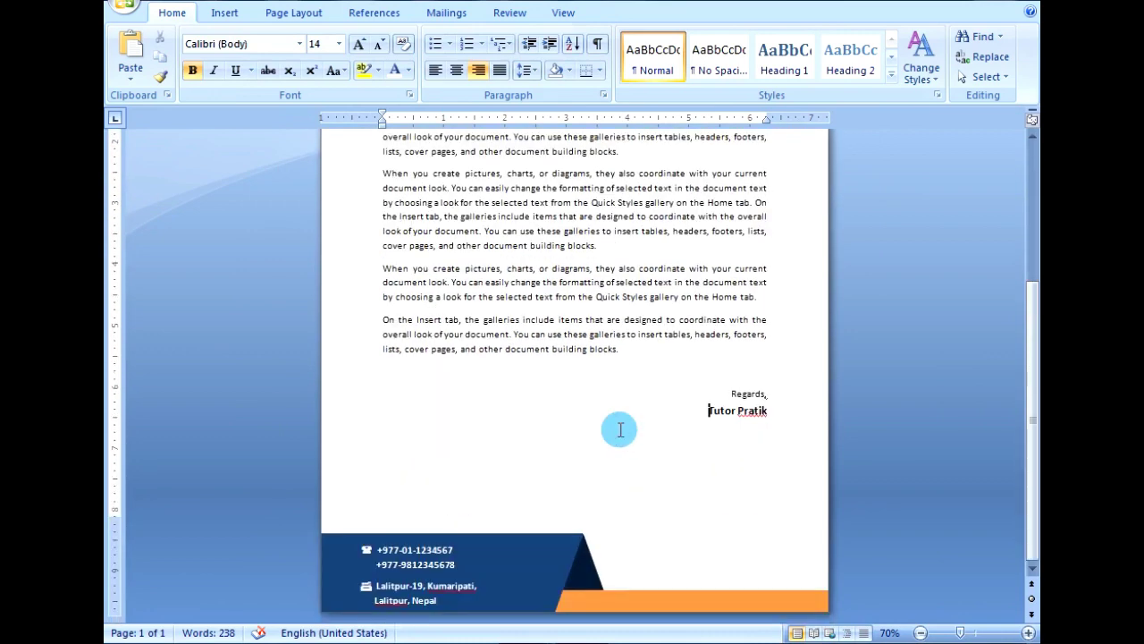
{"action": "scroll", "coordinate": [613, 427], "scroll_direction": "up", "scroll_amount": 7}
{"action": "left_click", "coordinate": [496, 282]}
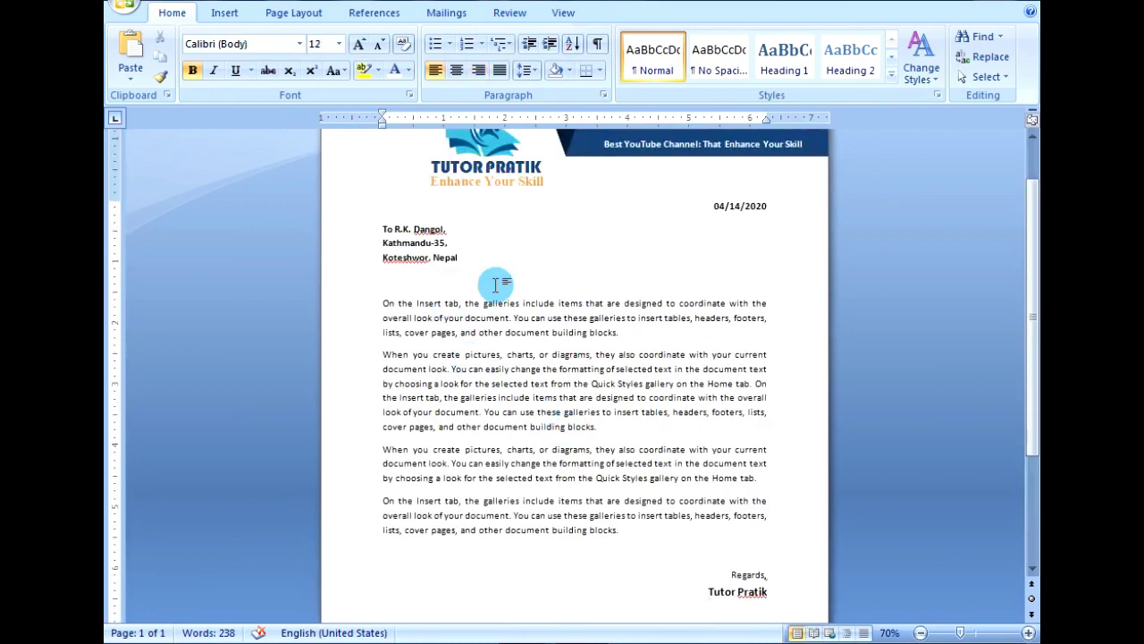
{"action": "type", "text": "To WhomMay It Conv"}
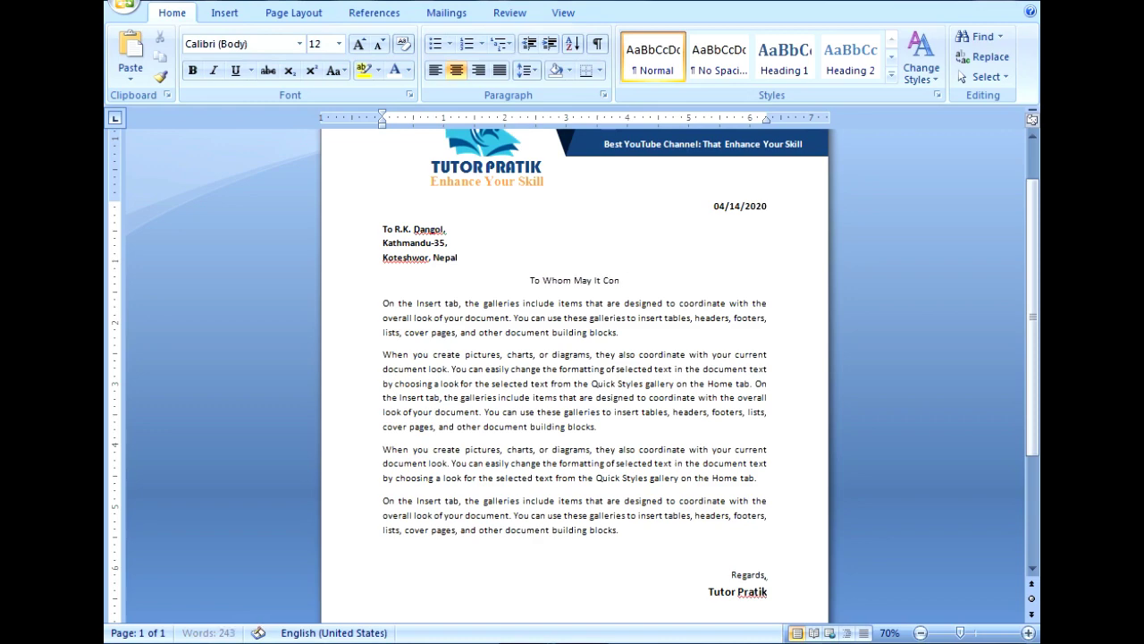
{"action": "triple_click", "coordinate": [498, 279]}
{"action": "key", "text": "ctrl+b"}
{"action": "key", "text": "ctrl+shift+period"}
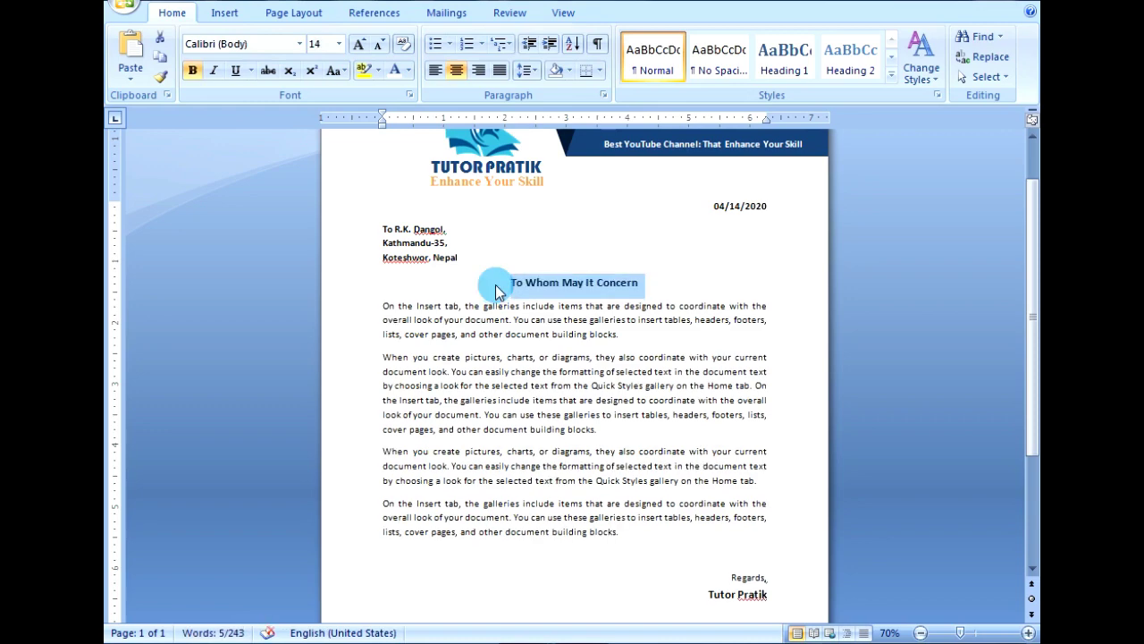
{"action": "left_click", "coordinate": [585, 333]}
{"action": "scroll", "coordinate": [582, 396], "scroll_direction": "down", "scroll_amount": 5}
{"action": "scroll", "coordinate": [582, 396], "scroll_direction": "up", "scroll_amount": 5}
{"action": "left_click", "coordinate": [655, 252]}
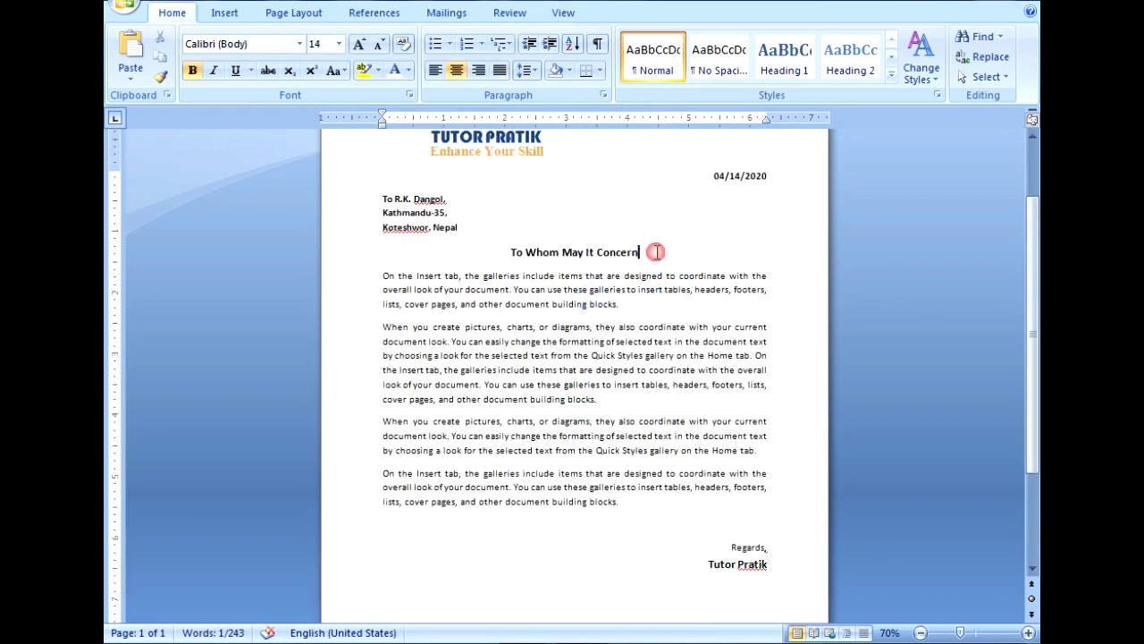
{"action": "key", "text": "Return"}
{"action": "scroll", "coordinate": [501, 269], "scroll_direction": "down", "scroll_amount": 3}
{"action": "left_click", "coordinate": [510, 515]}
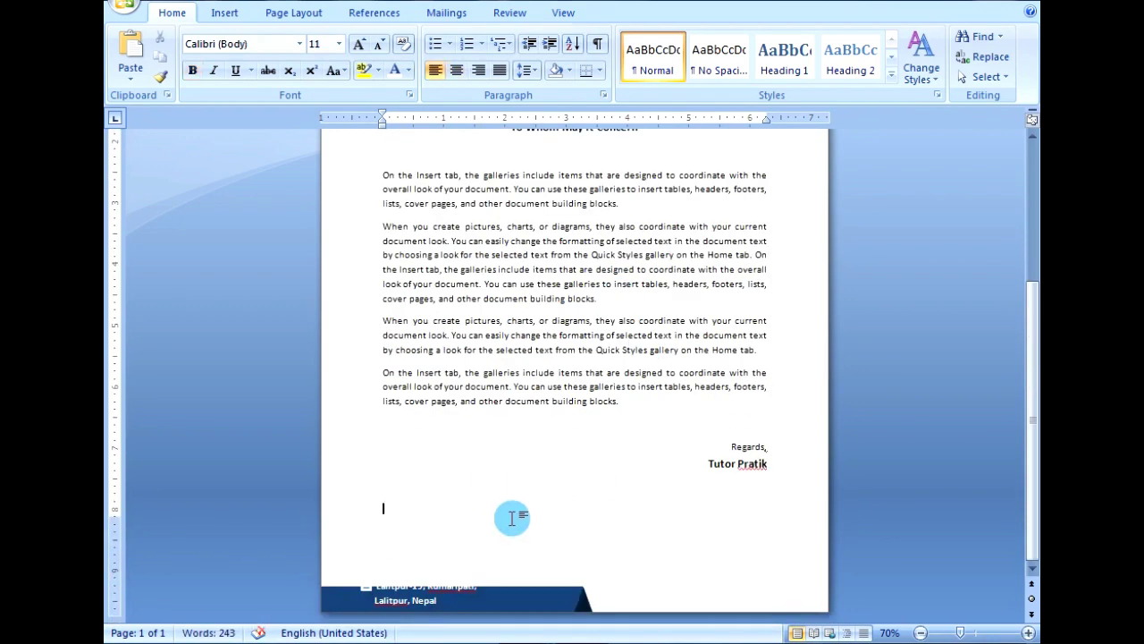
{"action": "left_click", "coordinate": [776, 463]}
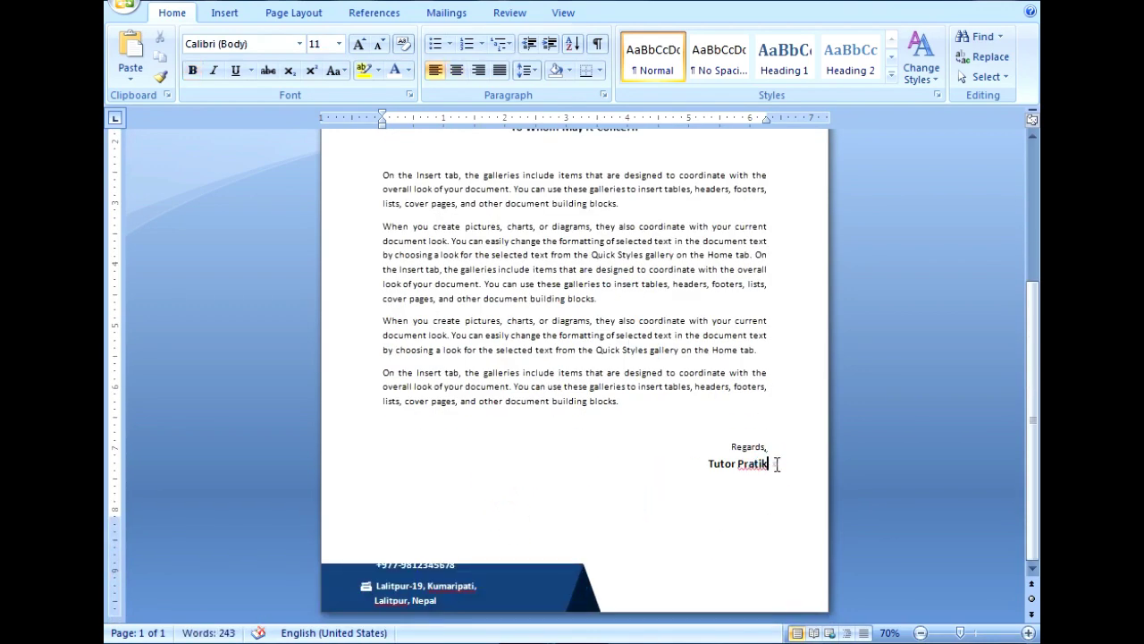
{"action": "left_click", "coordinate": [535, 542]}
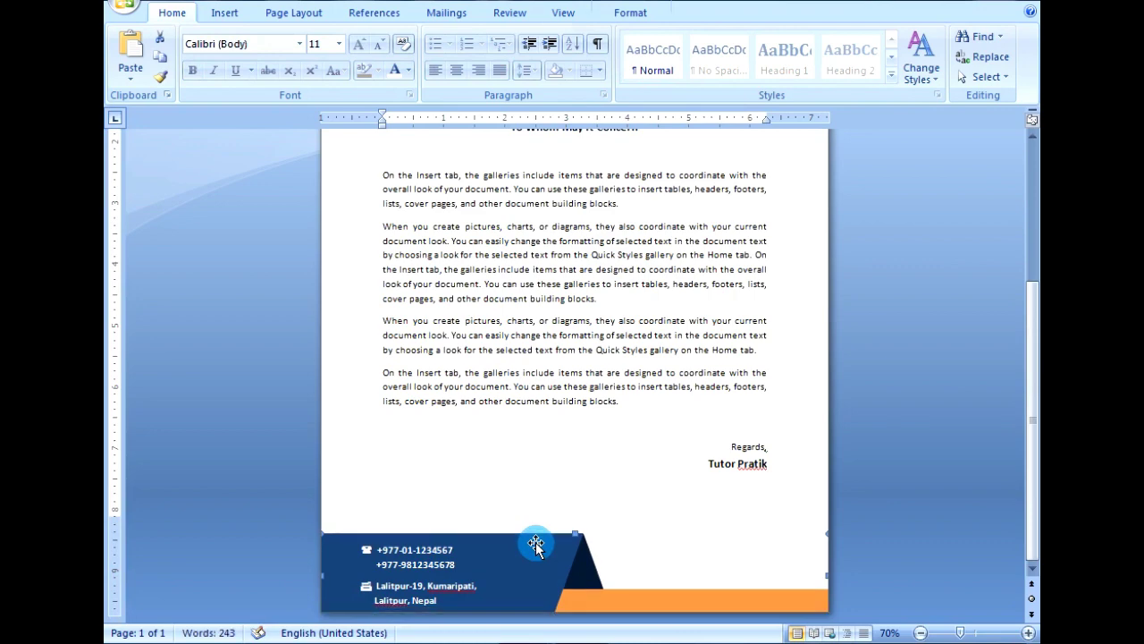
{"action": "left_click", "coordinate": [527, 492]}
{"action": "scroll", "coordinate": [582, 299], "scroll_direction": "up", "scroll_amount": 5}
{"action": "scroll", "coordinate": [547, 301], "scroll_direction": "down", "scroll_amount": 3, "text": "ctrl"}
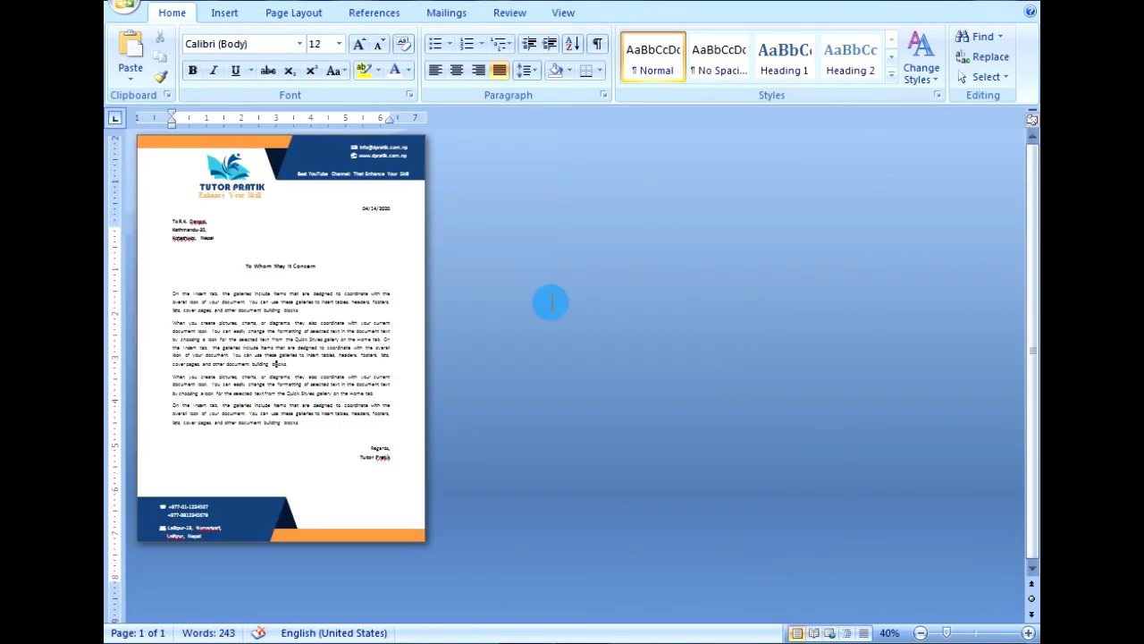
{"action": "scroll", "coordinate": [322, 338], "scroll_direction": "up", "scroll_amount": 2, "text": "ctrl"}
{"action": "scroll", "coordinate": [320, 340], "scroll_direction": "up", "scroll_amount": 1, "text": "ctrl"}
{"action": "scroll", "coordinate": [500, 357], "scroll_direction": "up", "scroll_amount": 1, "text": "ctrl"}
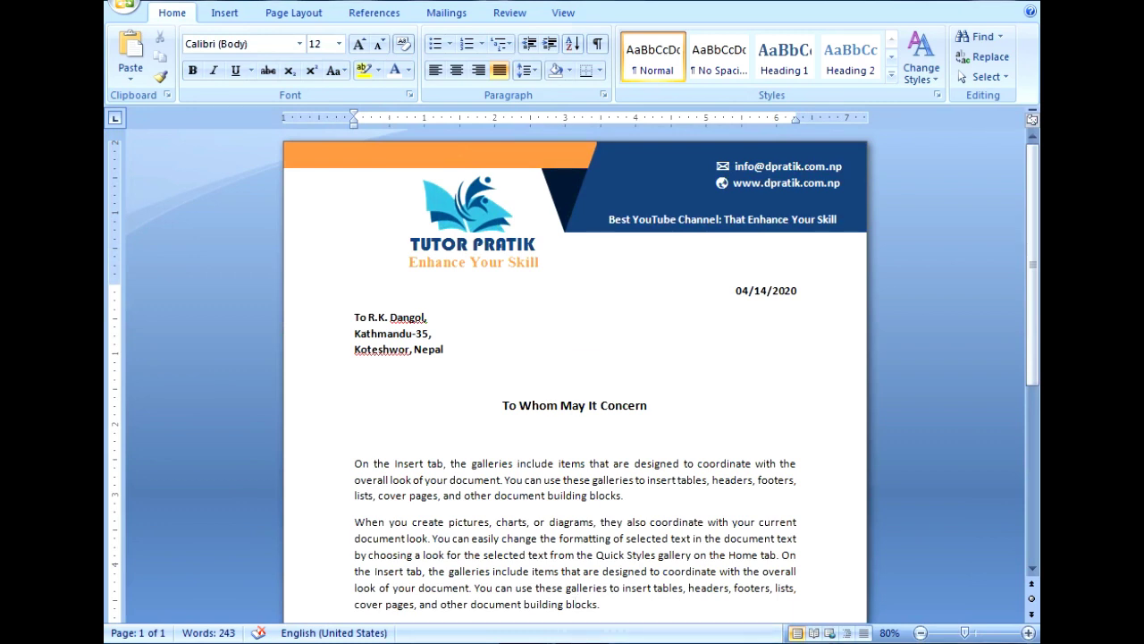
Split the third paragraph after 'charts,' with Enter, then rejoin it with Backspace.
{"action": "left_click", "coordinate": [794, 398]}
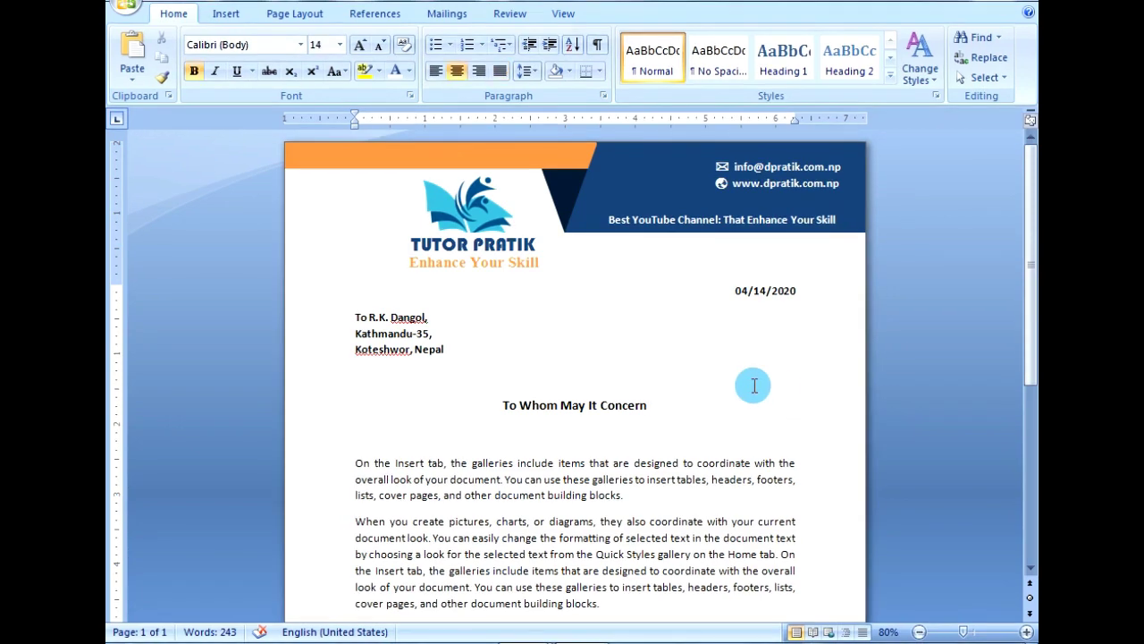
{"action": "scroll", "coordinate": [746, 380], "scroll_direction": "down", "scroll_amount": 3}
{"action": "scroll", "coordinate": [747, 380], "scroll_direction": "down", "scroll_amount": 4}
{"action": "scroll", "coordinate": [743, 383], "scroll_direction": "down", "scroll_amount": 1}
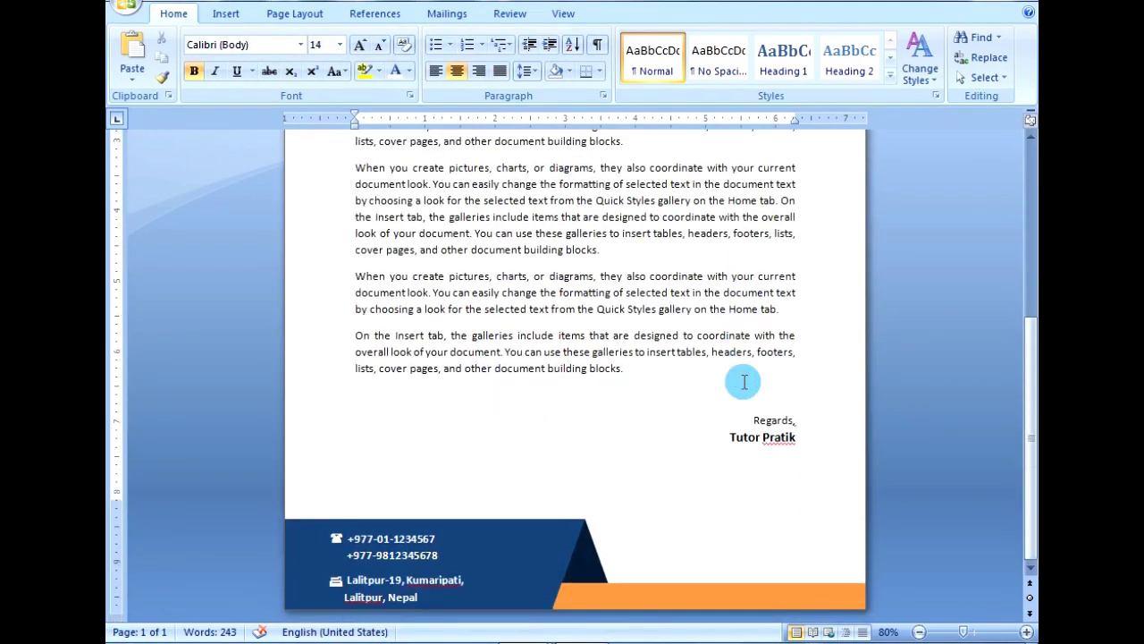
{"action": "scroll", "coordinate": [744, 381], "scroll_direction": "up", "scroll_amount": 3}
{"action": "scroll", "coordinate": [743, 382], "scroll_direction": "up", "scroll_amount": 1}
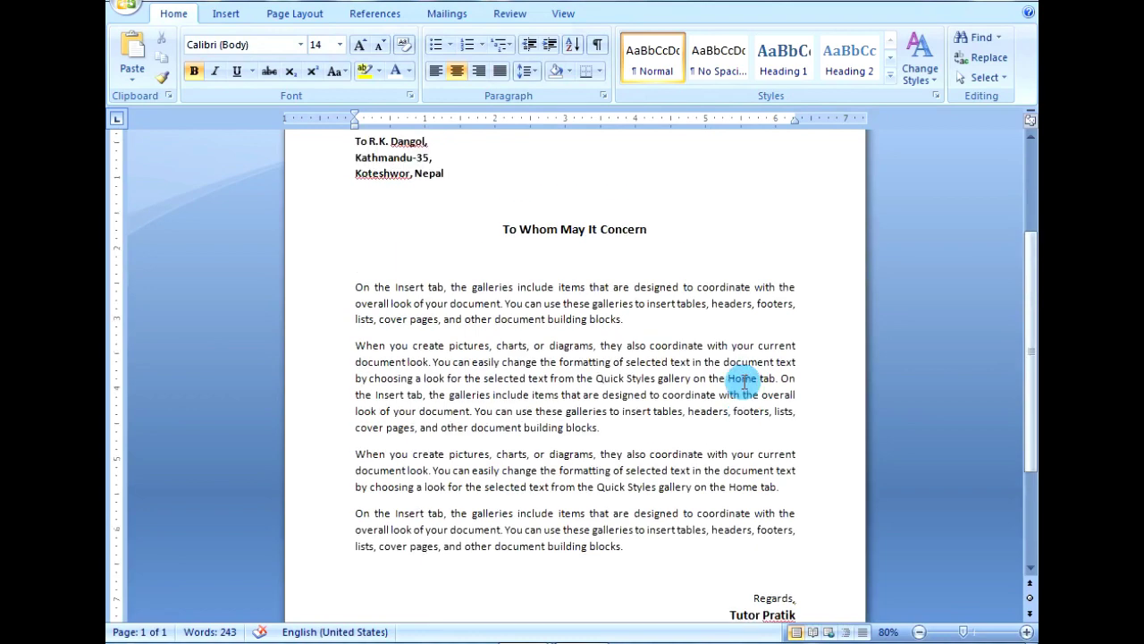
{"action": "scroll", "coordinate": [743, 381], "scroll_direction": "up", "scroll_amount": 1}
{"action": "scroll", "coordinate": [456, 371], "scroll_direction": "down", "scroll_amount": 1}
{"action": "scroll", "coordinate": [459, 368], "scroll_direction": "down", "scroll_amount": 1}
{"action": "scroll", "coordinate": [460, 366], "scroll_direction": "down", "scroll_amount": 2}
{"action": "left_click", "coordinate": [534, 349]}
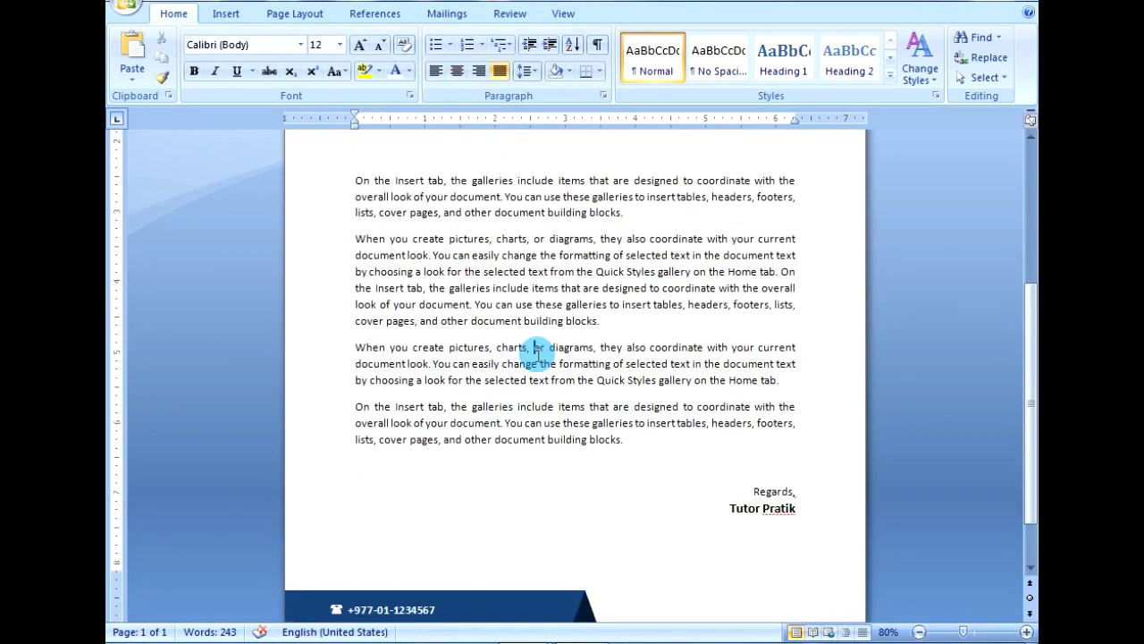
{"action": "scroll", "coordinate": [538, 355], "scroll_direction": "down", "scroll_amount": 2}
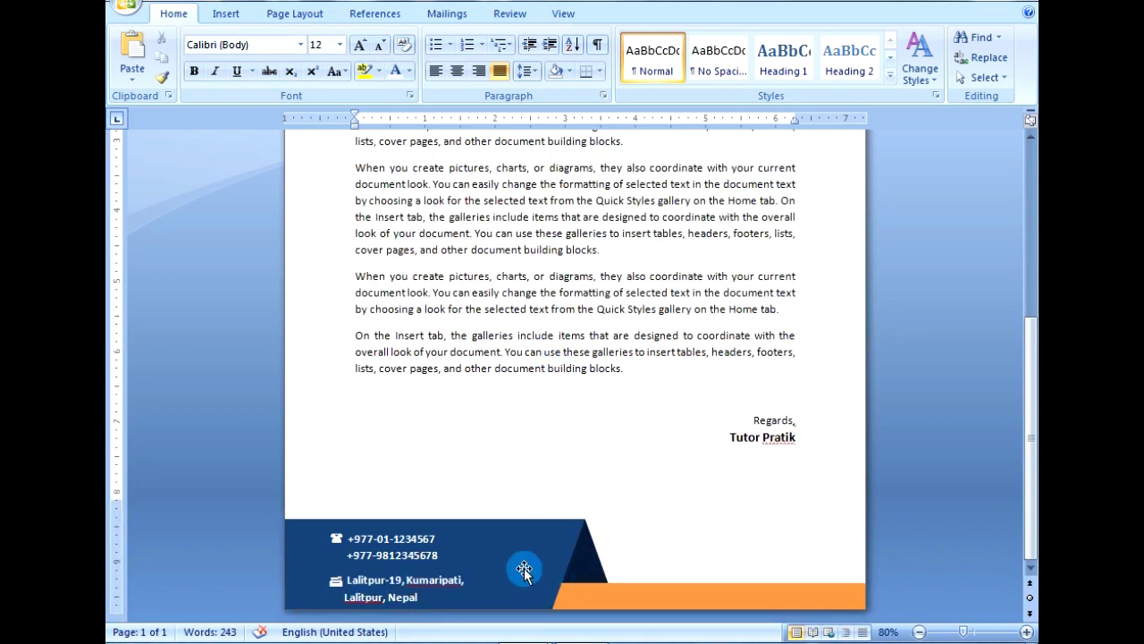
{"action": "key", "text": "Return"}
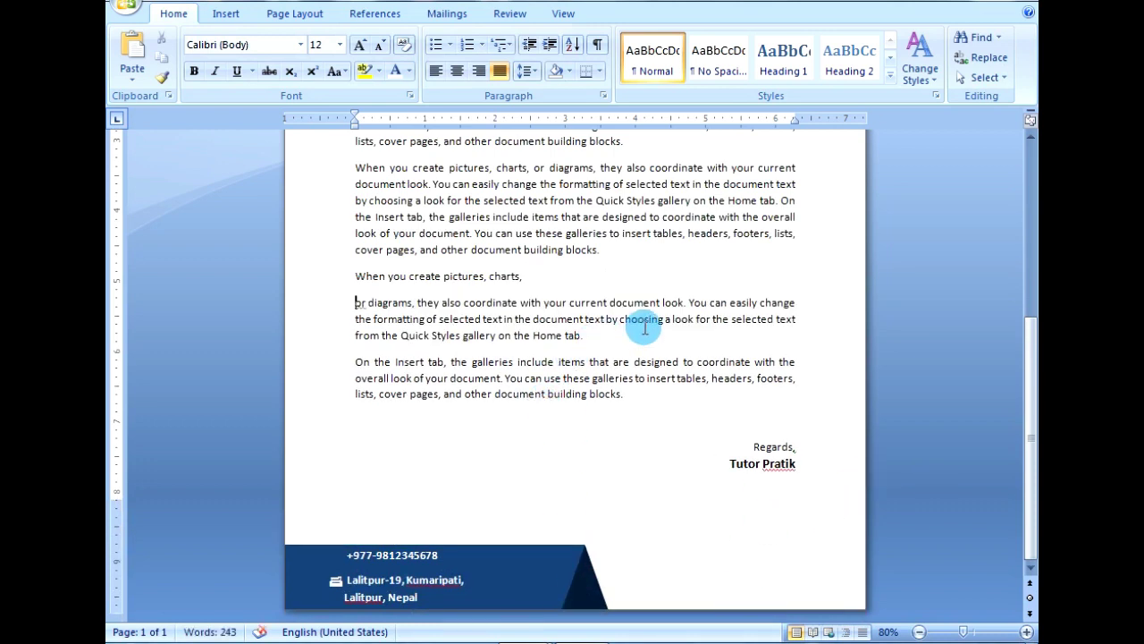
{"action": "scroll", "coordinate": [716, 340], "scroll_direction": "up", "scroll_amount": 2}
{"action": "scroll", "coordinate": [717, 342], "scroll_direction": "up", "scroll_amount": 2}
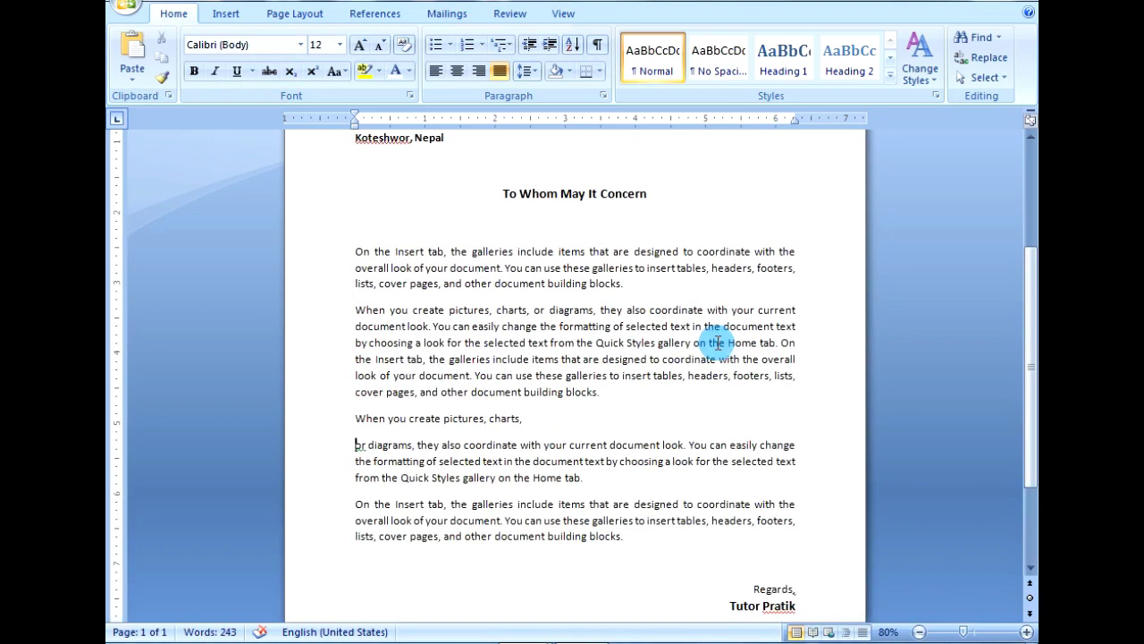
{"action": "key", "text": "BackSpace"}
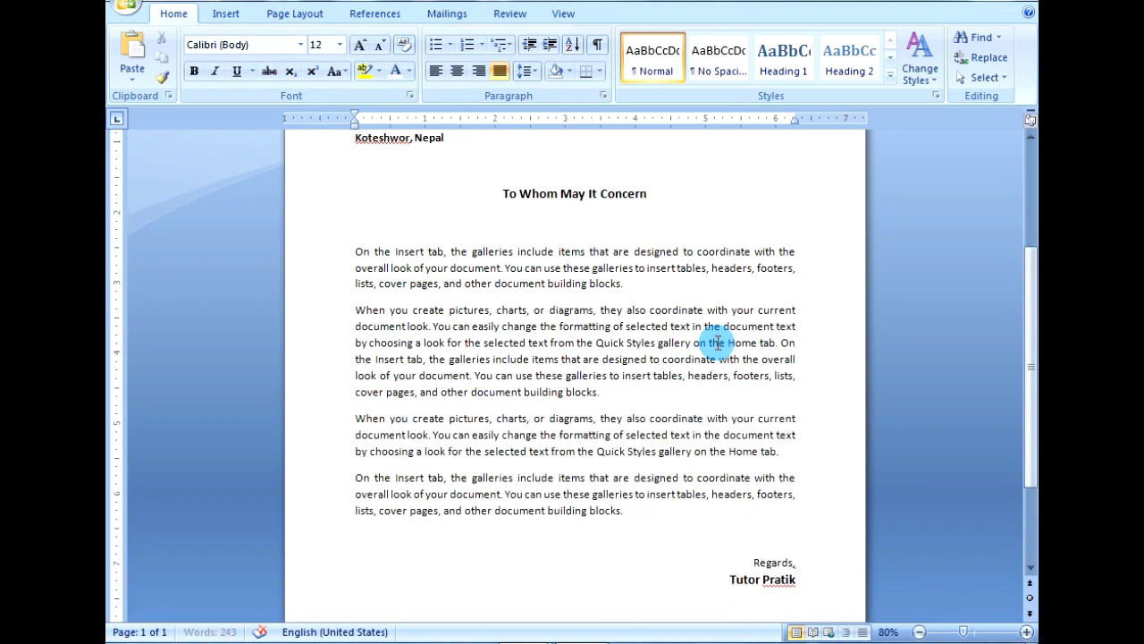
Scroll back to the top and select the blue-and-orange Tutor Pratik banner graphic.
{"action": "scroll", "coordinate": [716, 342], "scroll_direction": "up", "scroll_amount": 5}
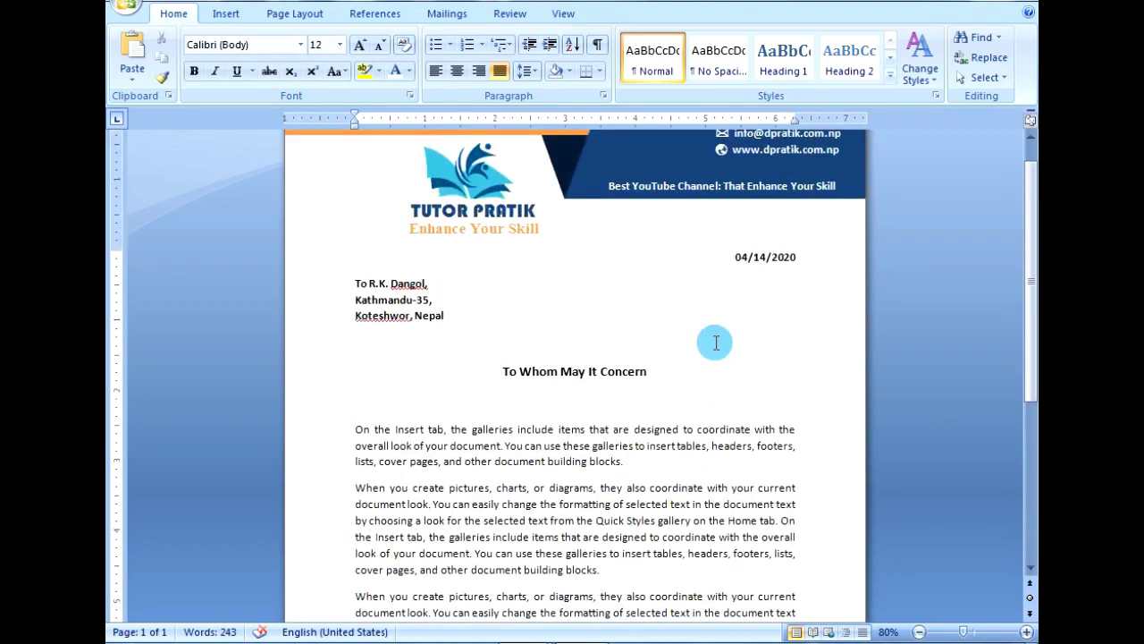
{"action": "scroll", "coordinate": [684, 290], "scroll_direction": "up", "scroll_amount": 1}
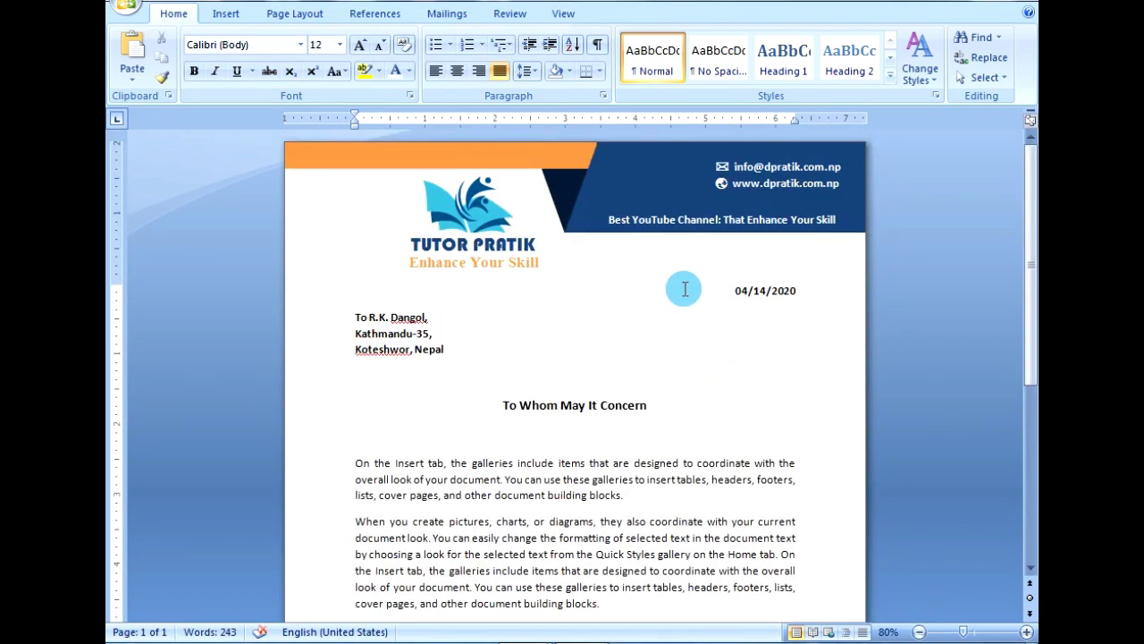
{"action": "left_click", "coordinate": [704, 375]}
{"action": "scroll", "coordinate": [679, 376], "scroll_direction": "down", "scroll_amount": 2}
{"action": "scroll", "coordinate": [715, 375], "scroll_direction": "down", "scroll_amount": 1}
{"action": "scroll", "coordinate": [715, 375], "scroll_direction": "up", "scroll_amount": 3}
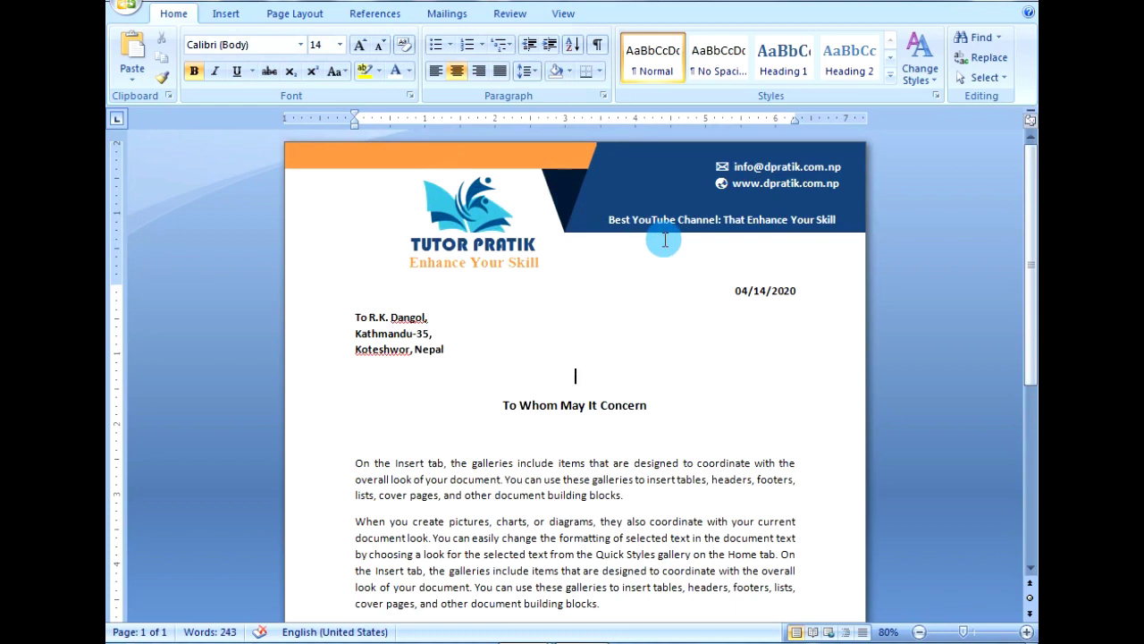
{"action": "left_click", "coordinate": [631, 188]}
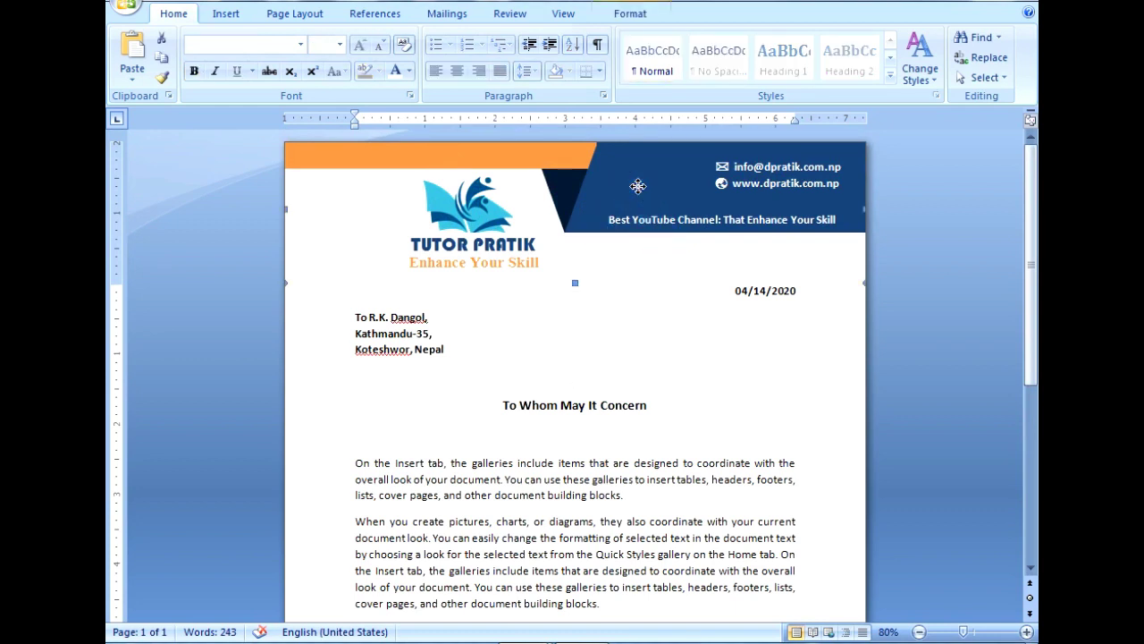
Cut the Tutor Pratik banner from the body and paste it into the page header.
{"action": "right_click", "coordinate": [638, 185]}
{"action": "left_click", "coordinate": [689, 200]}
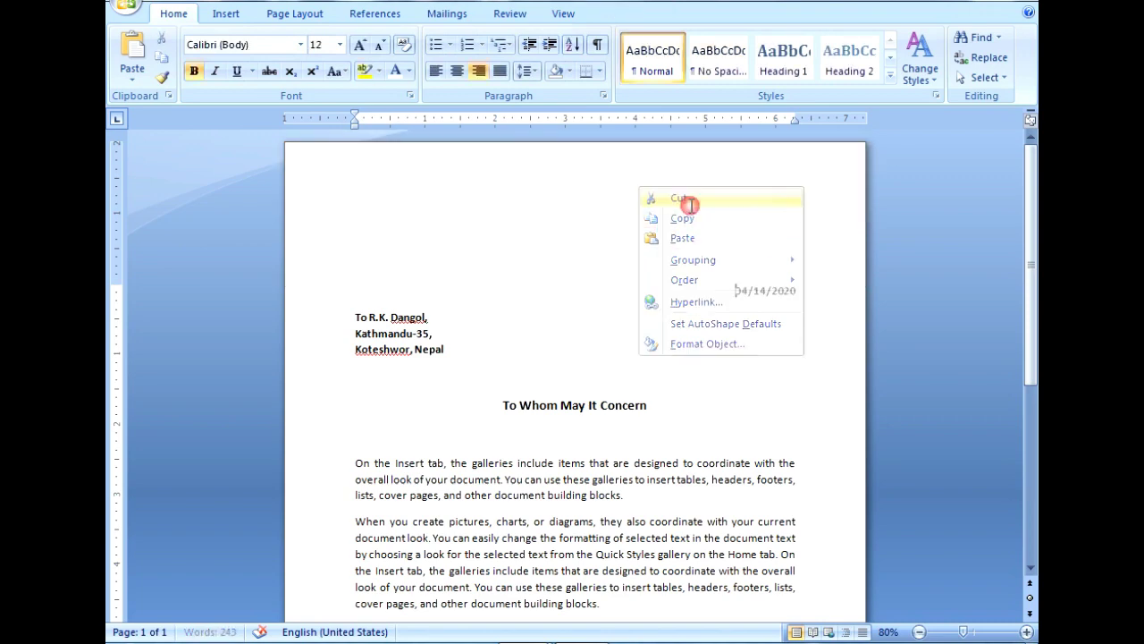
{"action": "double_click", "coordinate": [600, 166]}
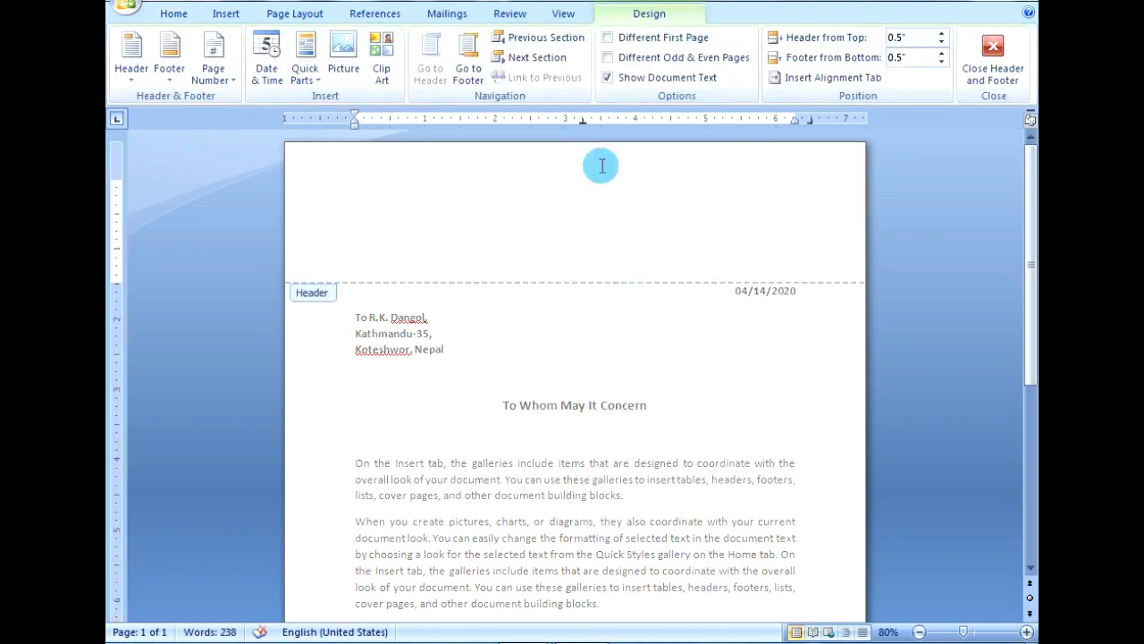
{"action": "right_click", "coordinate": [603, 166]}
{"action": "left_click", "coordinate": [651, 218]}
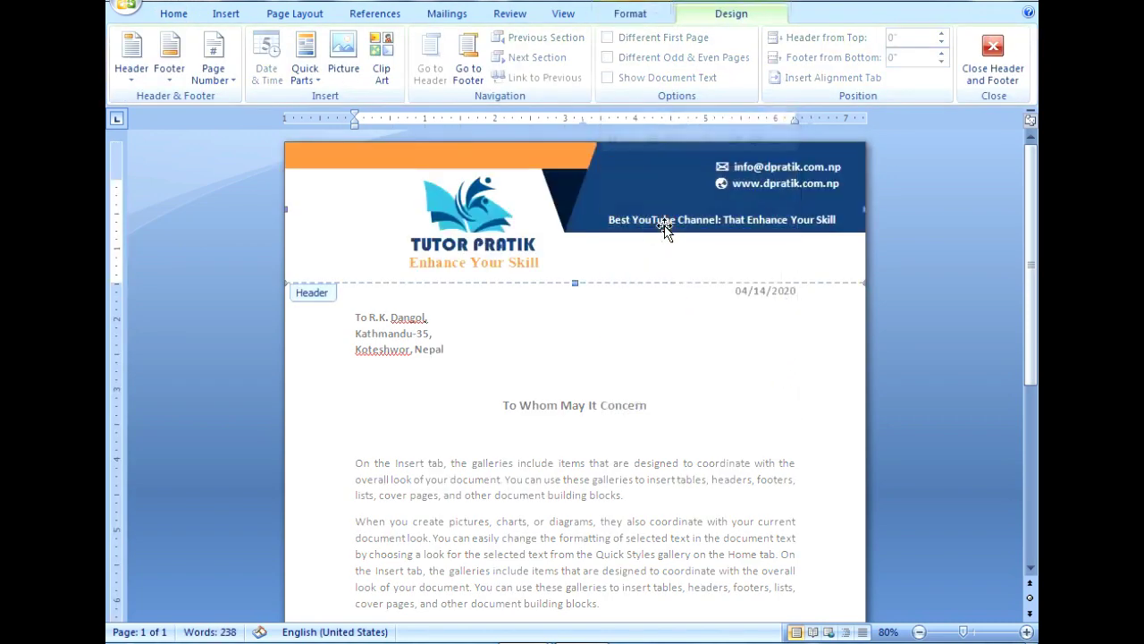
{"action": "double_click", "coordinate": [456, 416]}
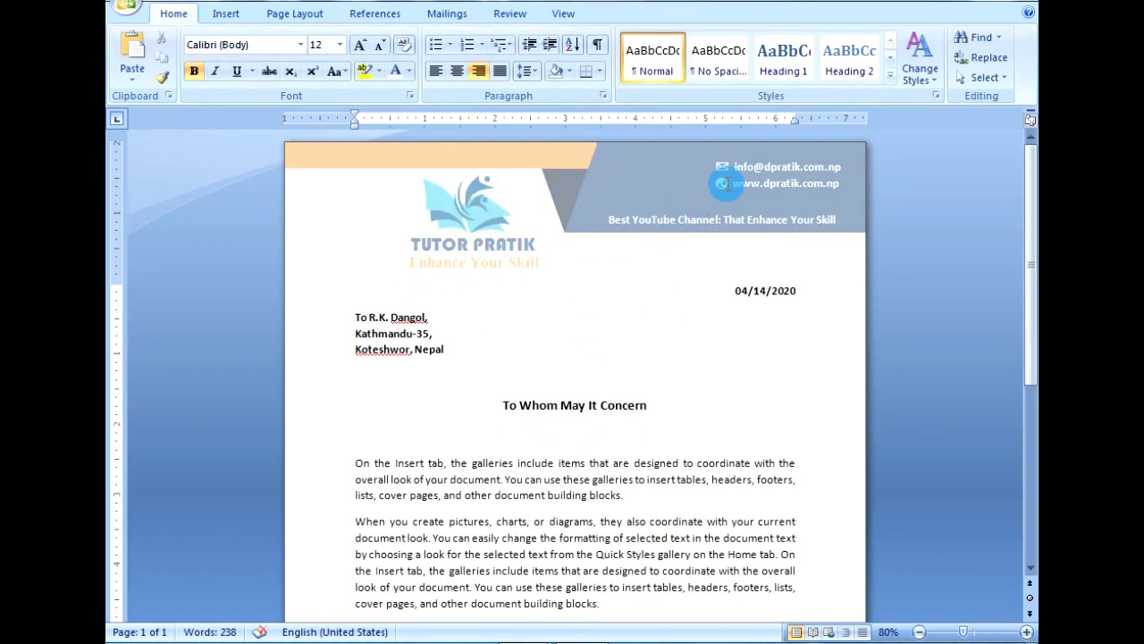
{"action": "left_click", "coordinate": [671, 292]}
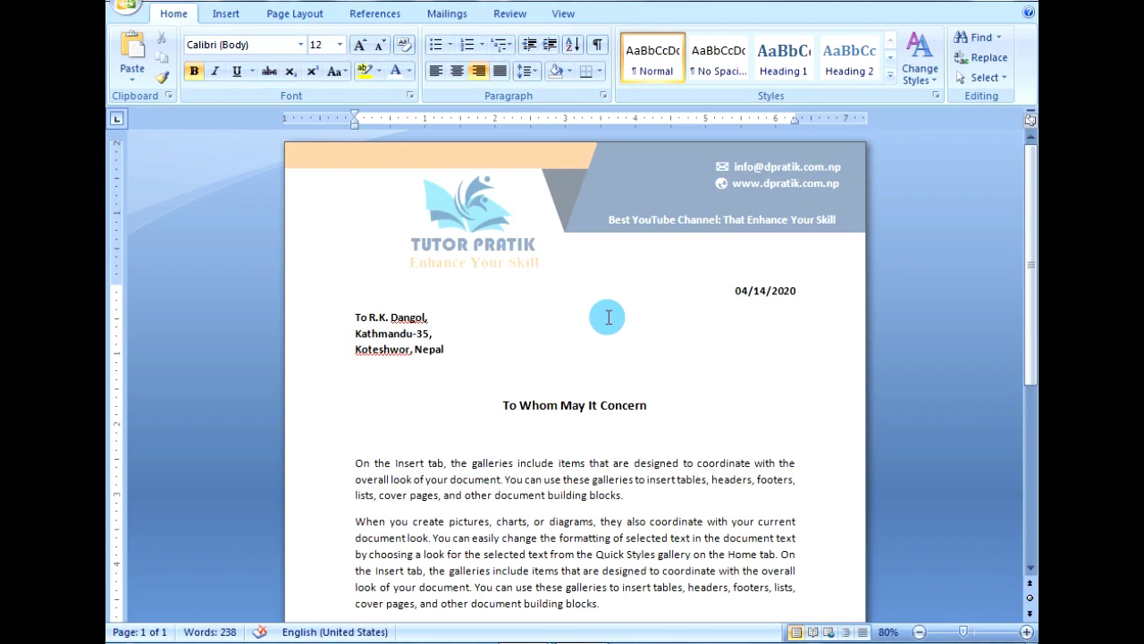
{"action": "scroll", "coordinate": [607, 317], "scroll_direction": "down", "scroll_amount": 3}
{"action": "scroll", "coordinate": [653, 331], "scroll_direction": "down", "scroll_amount": 5}
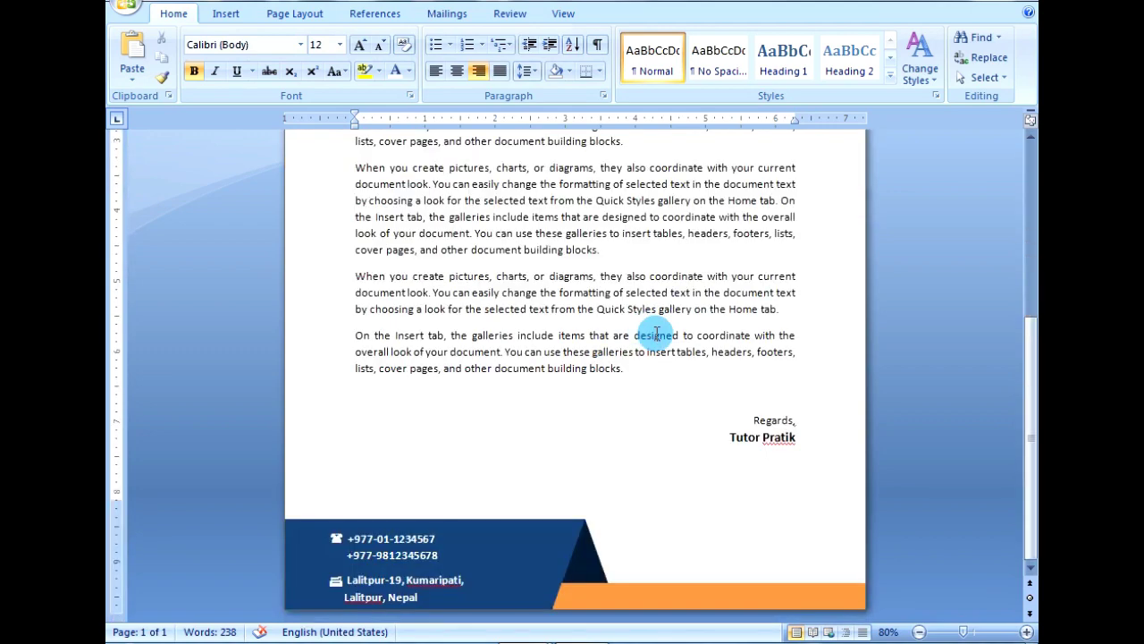
Cut the bottom contact-details graphic from the body and paste it into the page footer.
{"action": "left_click", "coordinate": [518, 556]}
{"action": "right_click", "coordinate": [519, 556]}
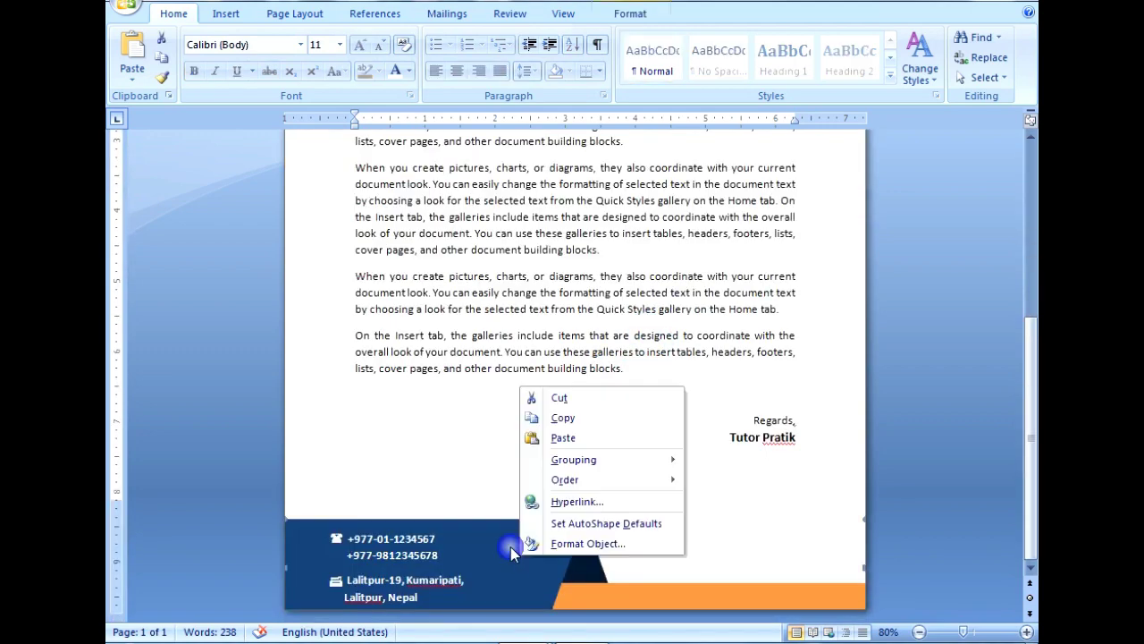
{"action": "left_click", "coordinate": [568, 407]}
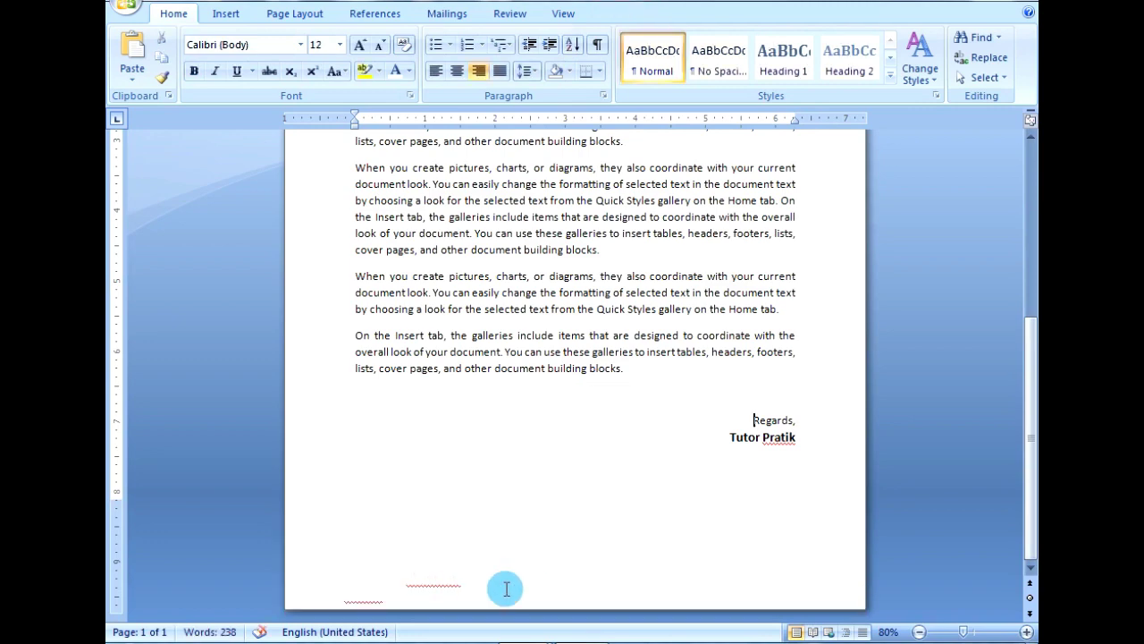
{"action": "double_click", "coordinate": [515, 582]}
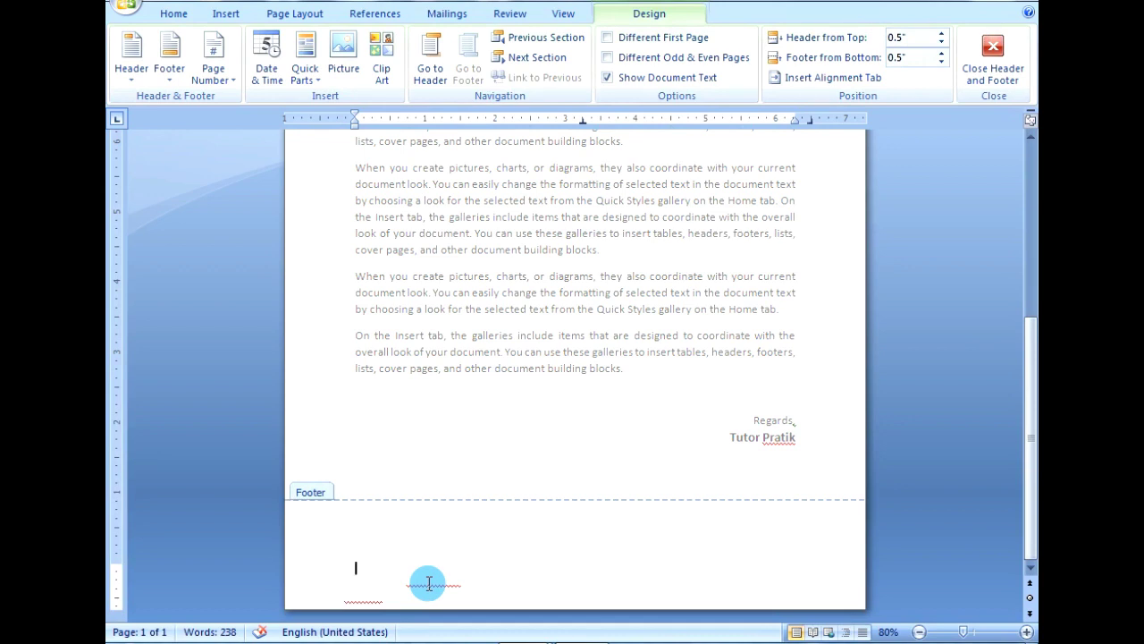
{"action": "key", "text": "ctrl+v"}
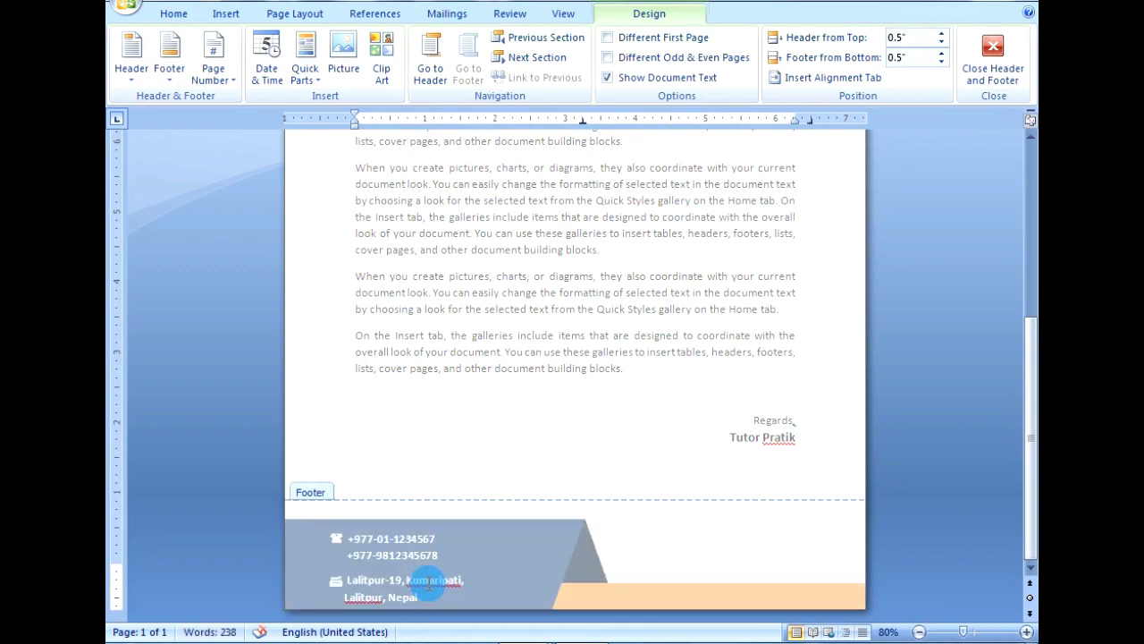
Paste into the header as well, then leave header editing and select the footer contact text.
{"action": "key", "text": "Up"}
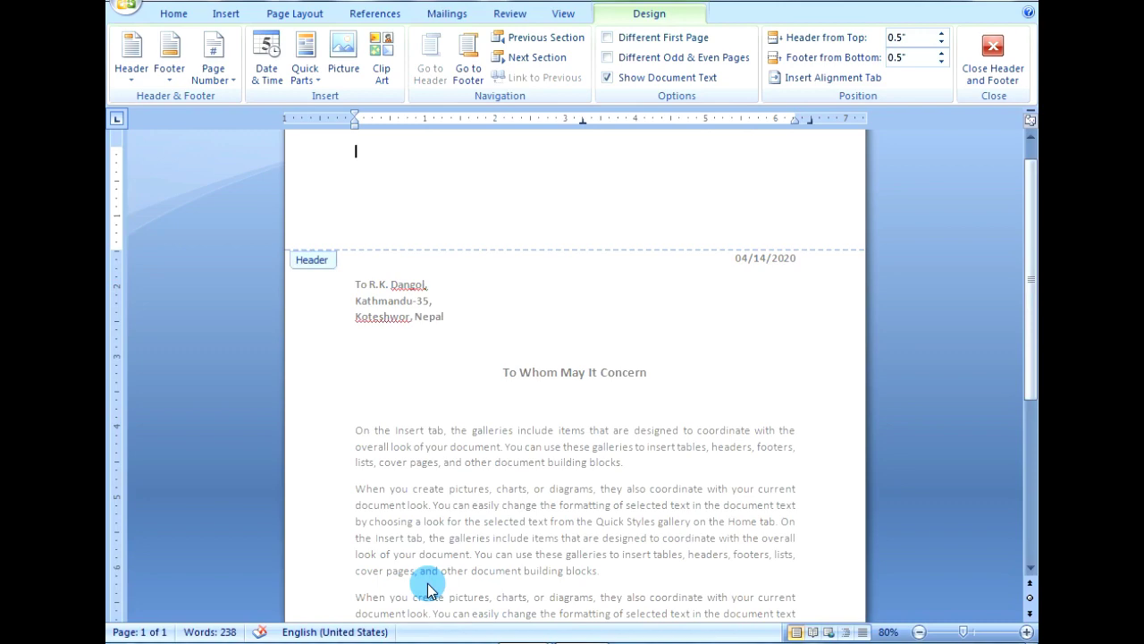
{"action": "key", "text": "ctrl+v"}
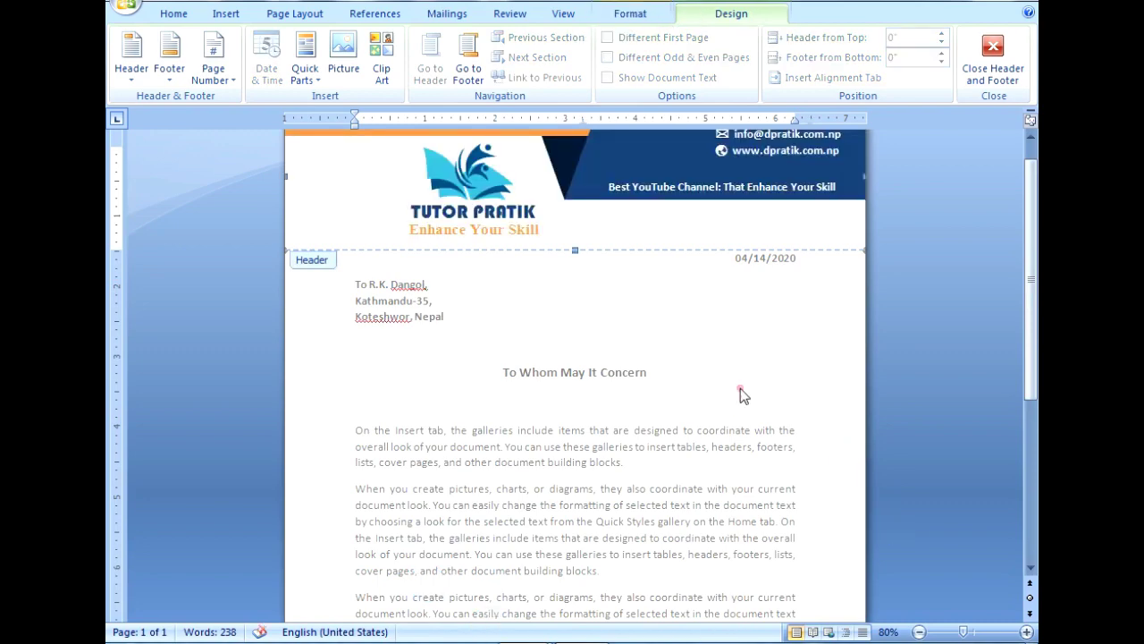
{"action": "double_click", "coordinate": [741, 393]}
{"action": "scroll", "coordinate": [650, 397], "scroll_direction": "down", "scroll_amount": 5}
{"action": "scroll", "coordinate": [650, 398], "scroll_direction": "down", "scroll_amount": 3}
{"action": "left_click", "coordinate": [413, 549]}
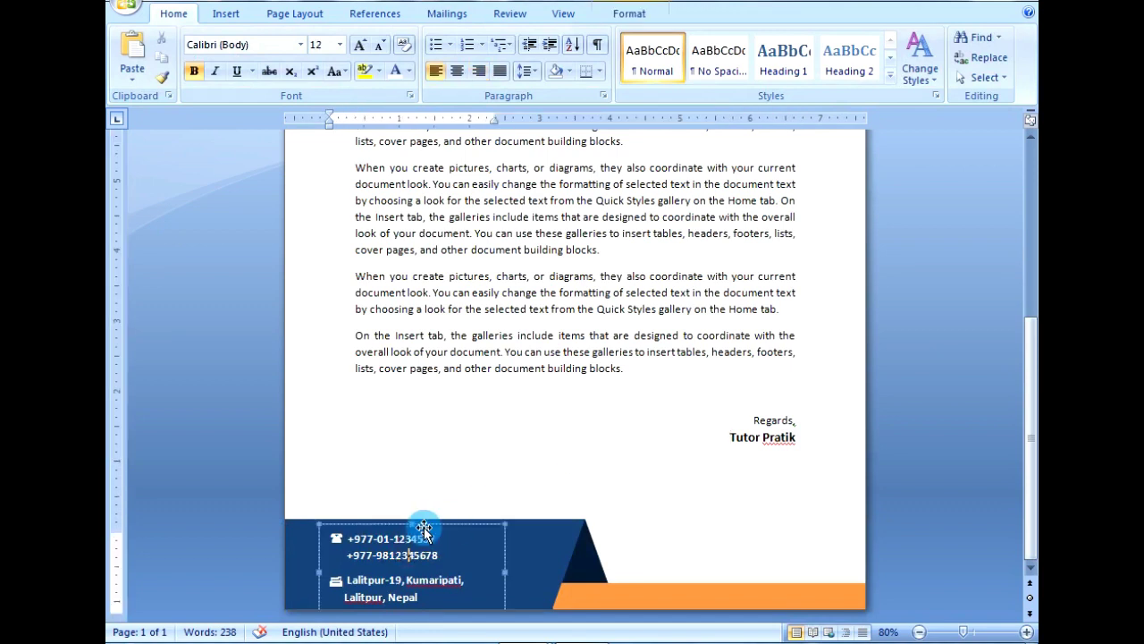
Group the bottom letterhead shapes with the phone and address text box into one object.
{"action": "left_click", "coordinate": [513, 550]}
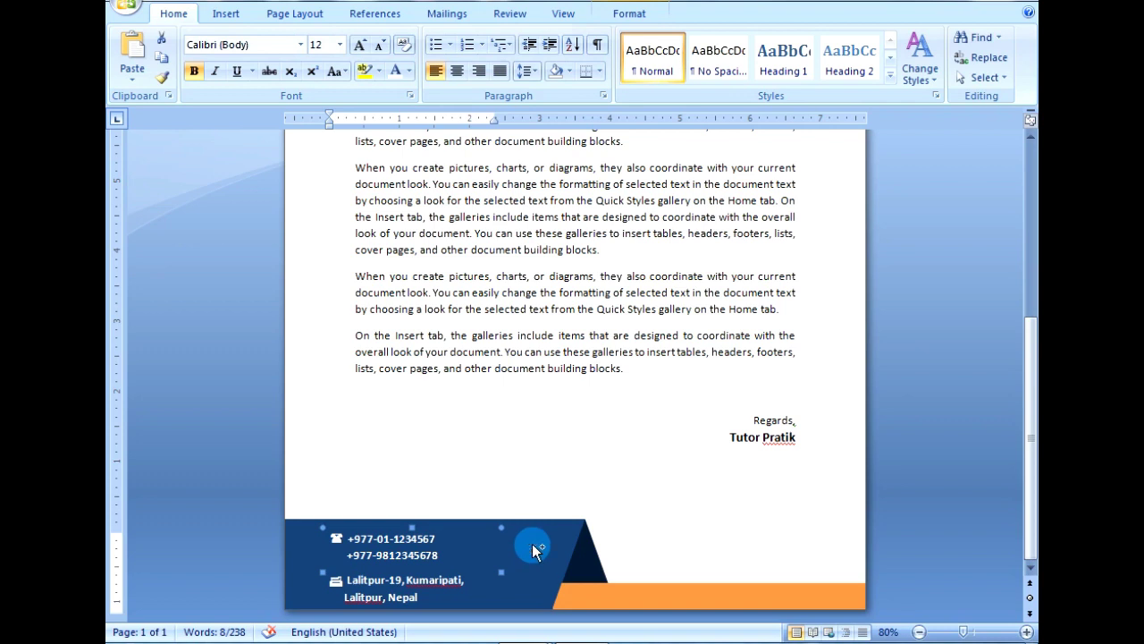
{"action": "left_click", "coordinate": [531, 544]}
{"action": "right_click", "coordinate": [524, 537]}
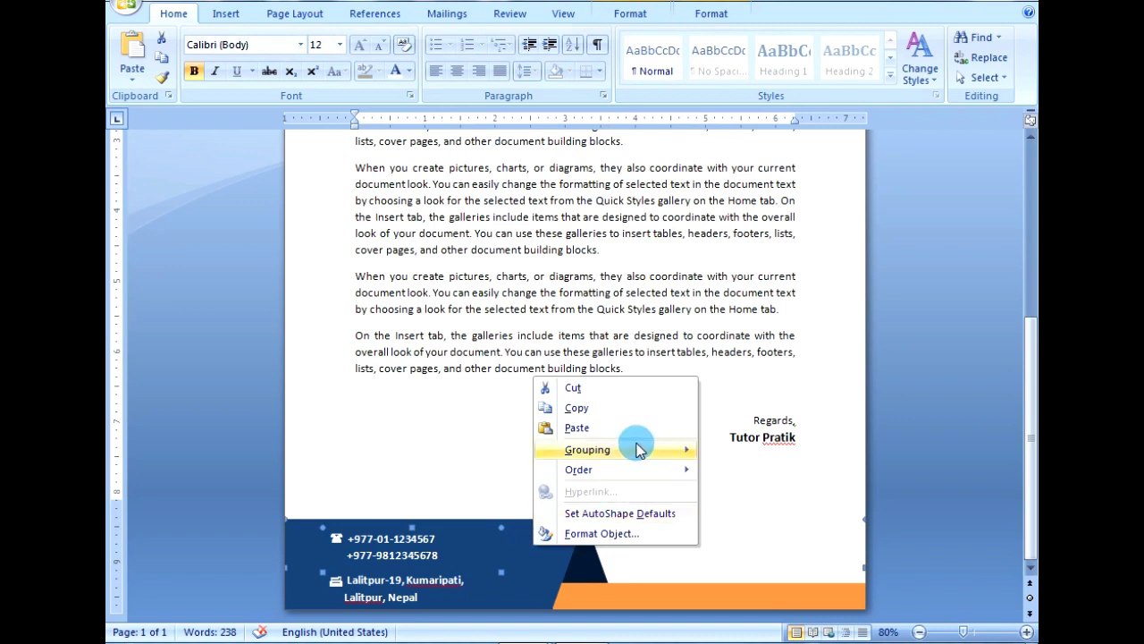
{"action": "left_click", "coordinate": [742, 451]}
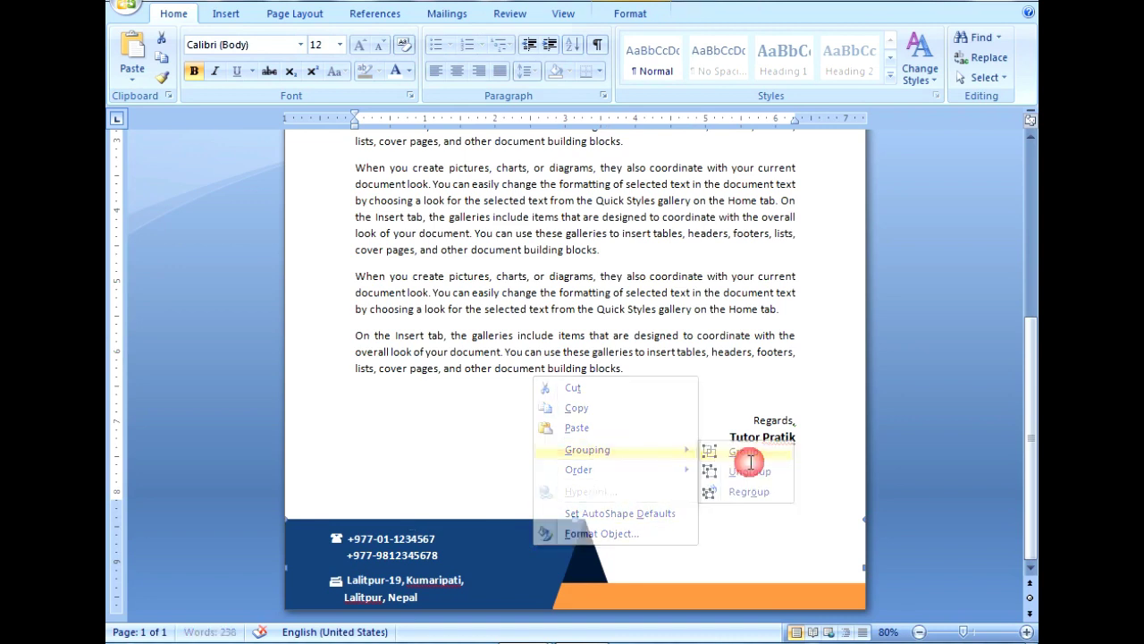
Cut the grouped bottom artwork and paste it into the page footer, then return to the body.
{"action": "right_click", "coordinate": [547, 552]}
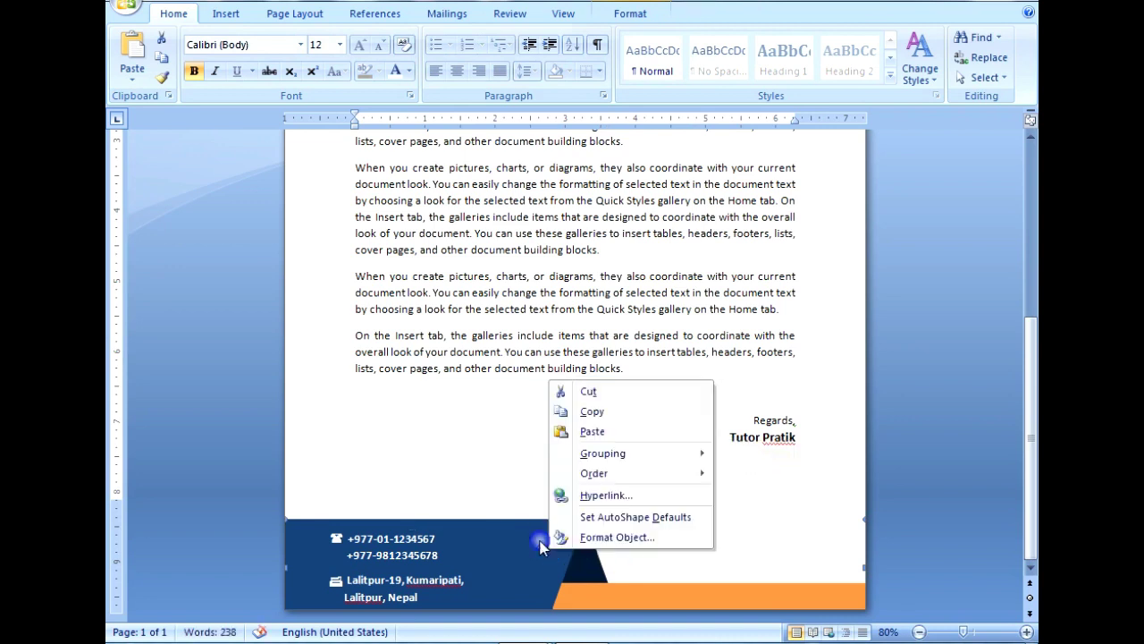
{"action": "left_click", "coordinate": [607, 397]}
{"action": "double_click", "coordinate": [330, 597]}
{"action": "left_click", "coordinate": [415, 579]}
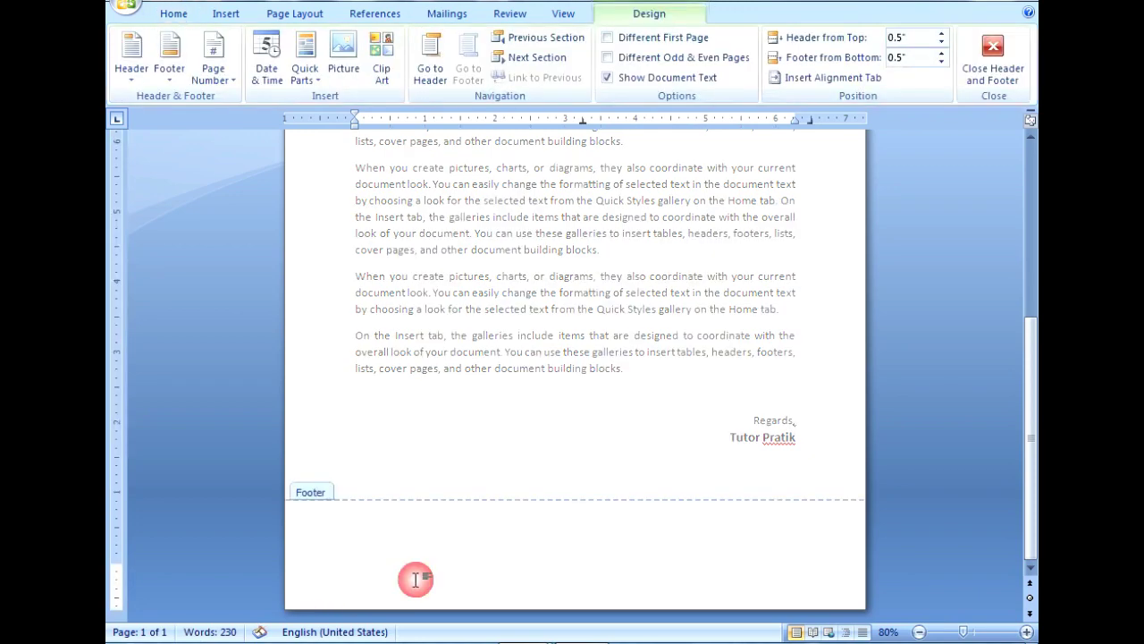
{"action": "right_click", "coordinate": [410, 565]}
{"action": "left_click", "coordinate": [463, 373]}
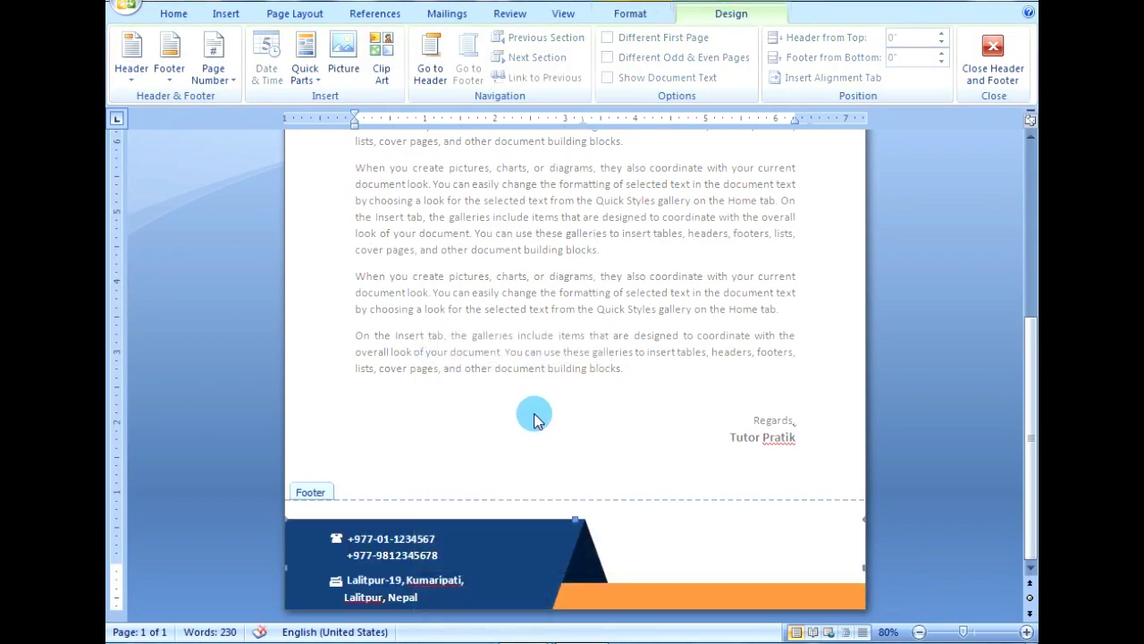
{"action": "double_click", "coordinate": [534, 420]}
{"action": "left_click", "coordinate": [553, 400]}
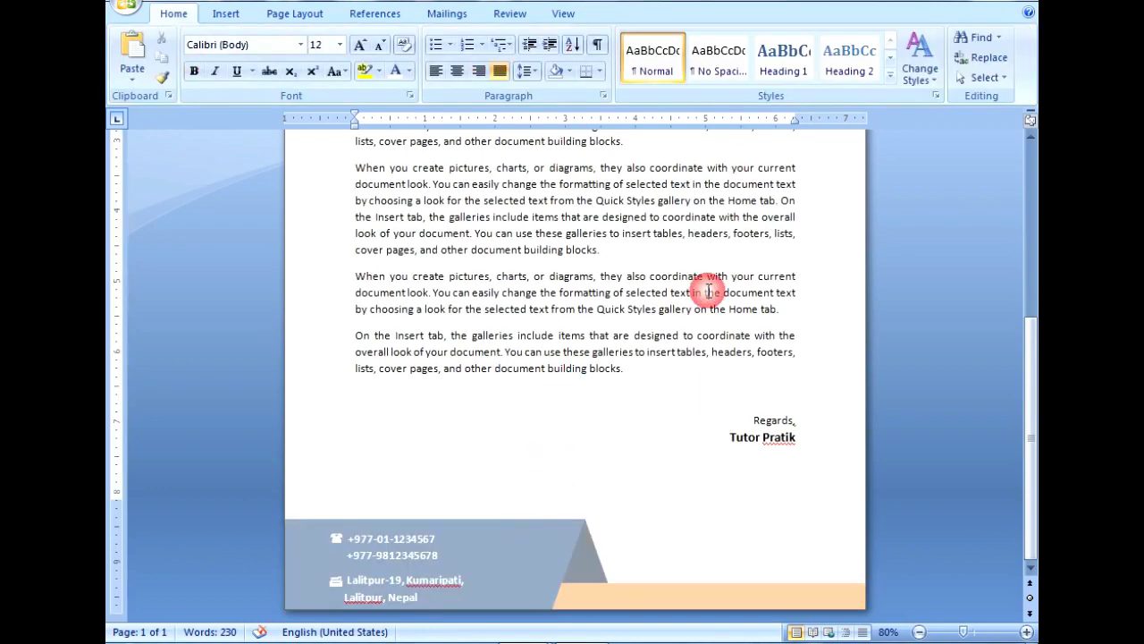
Test adding blank lines and a page break after the last paragraph to see where the signature falls.
{"action": "scroll", "coordinate": [532, 454], "scroll_direction": "up", "scroll_amount": 4}
{"action": "scroll", "coordinate": [534, 453], "scroll_direction": "up", "scroll_amount": 5}
{"action": "scroll", "coordinate": [554, 449], "scroll_direction": "down", "scroll_amount": 9}
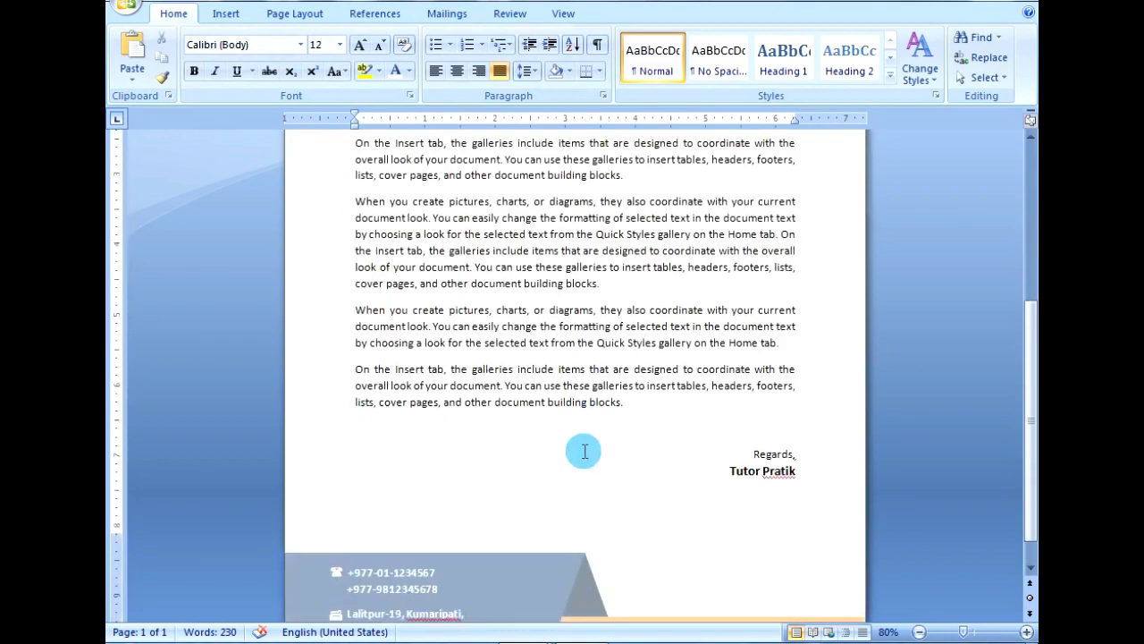
{"action": "left_click", "coordinate": [668, 400]}
{"action": "key", "text": "Return"}
{"action": "key", "text": "Return"}
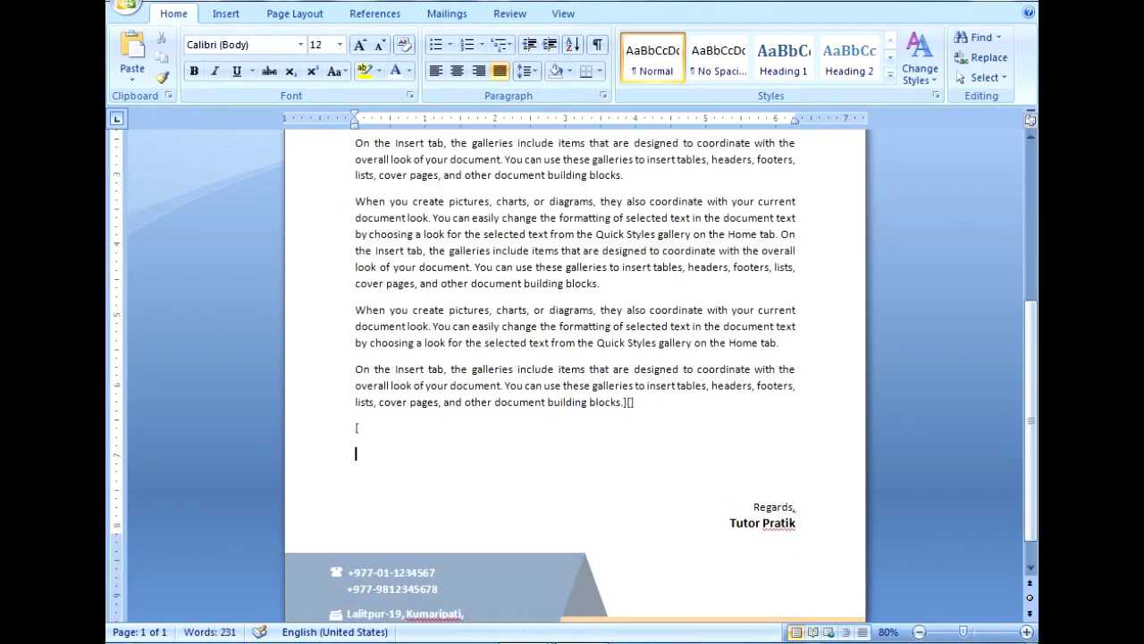
{"action": "key", "text": "ctrl+Return"}
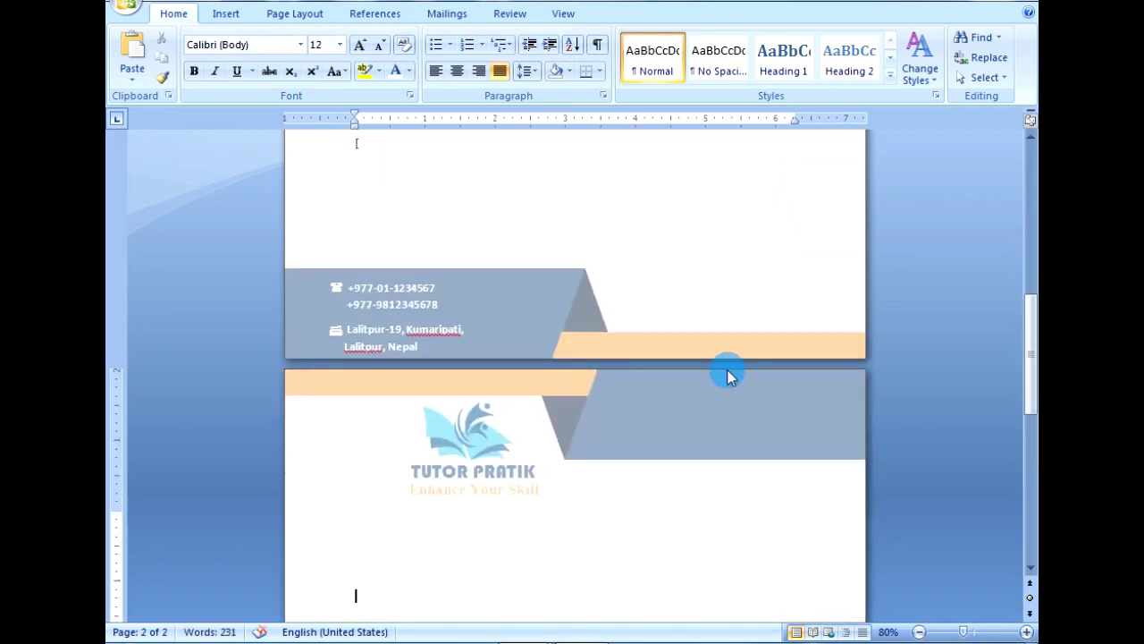
{"action": "scroll", "coordinate": [795, 257], "scroll_direction": "down", "scroll_amount": 3}
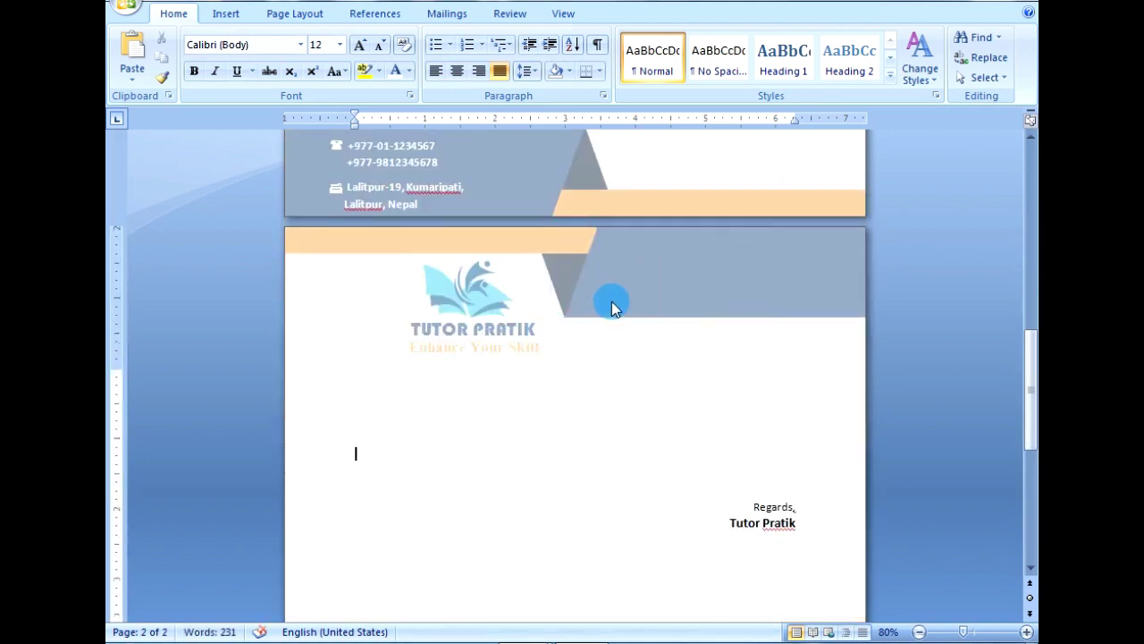
{"action": "scroll", "coordinate": [605, 308], "scroll_direction": "down", "scroll_amount": 5}
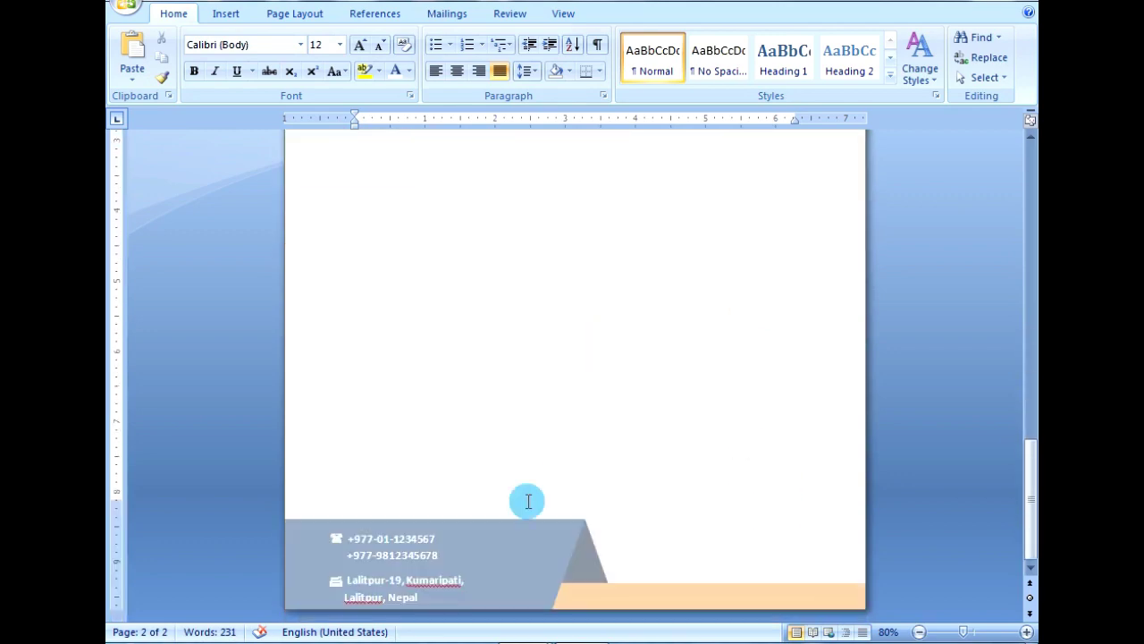
{"action": "scroll", "coordinate": [626, 361], "scroll_direction": "up", "scroll_amount": 4}
{"action": "scroll", "coordinate": [618, 361], "scroll_direction": "up", "scroll_amount": 3}
{"action": "scroll", "coordinate": [616, 317], "scroll_direction": "up", "scroll_amount": 5}
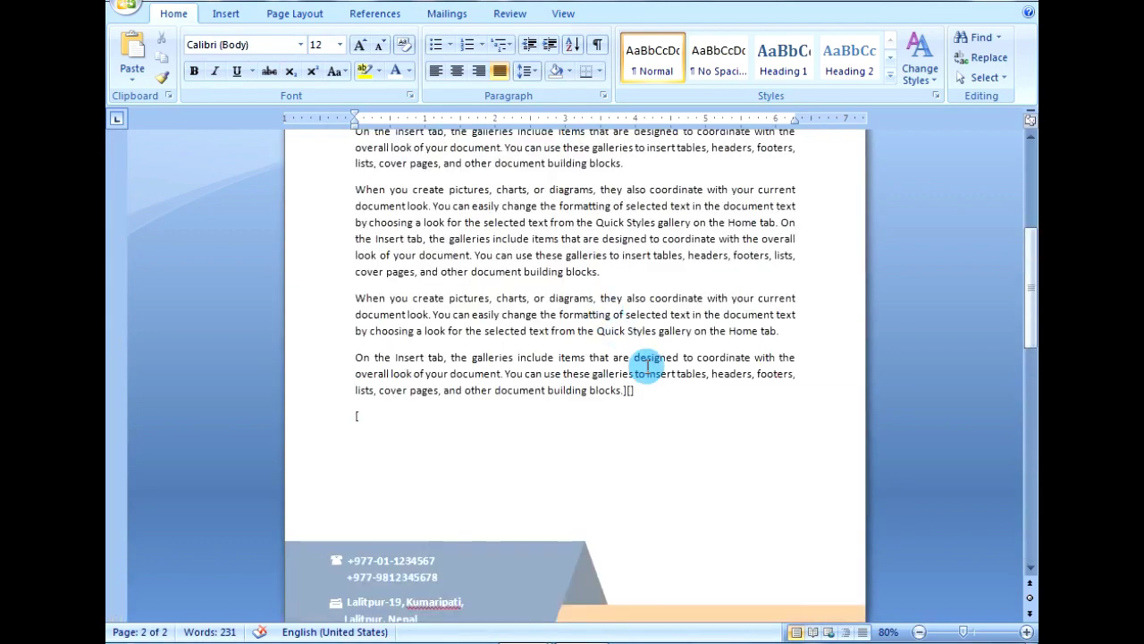
{"action": "left_click_drag", "start_coordinate": [676, 373], "coordinate": [422, 179]}
{"action": "scroll", "coordinate": [547, 256], "scroll_direction": "up", "scroll_amount": 5}
{"action": "scroll", "coordinate": [545, 256], "scroll_direction": "down", "scroll_amount": 4}
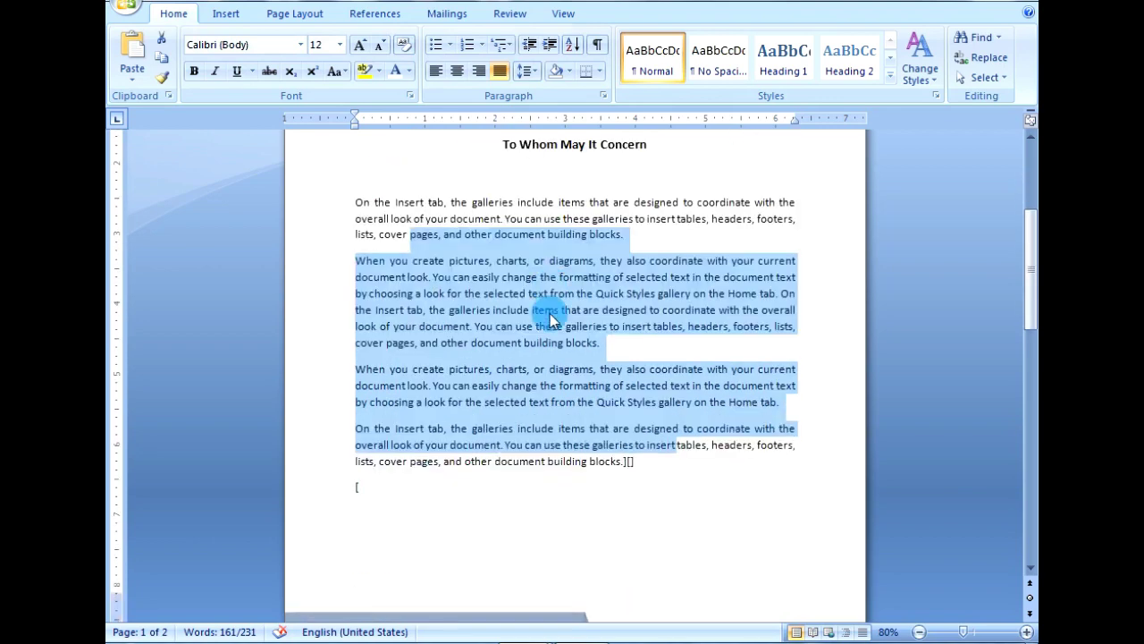
Delete the final 'On the Insert tab' paragraph and the page break so Regards sits on page 1.
{"action": "left_click", "coordinate": [633, 317]}
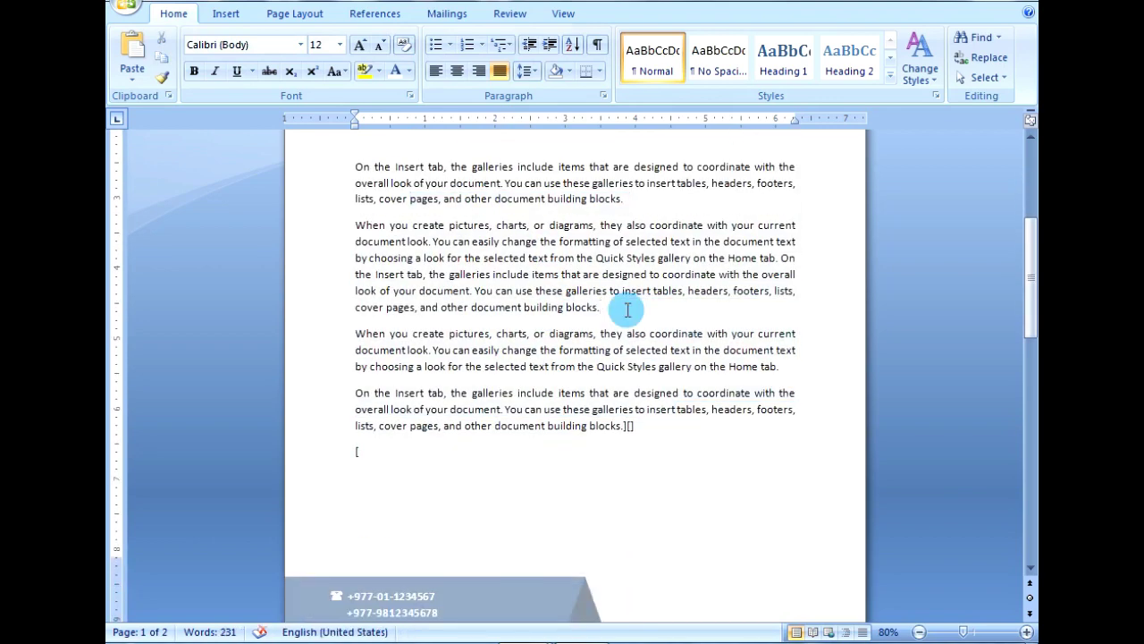
{"action": "key", "text": "ctrl+Return"}
{"action": "scroll", "coordinate": [630, 317], "scroll_direction": "down", "scroll_amount": 3}
{"action": "scroll", "coordinate": [528, 367], "scroll_direction": "down", "scroll_amount": 2}
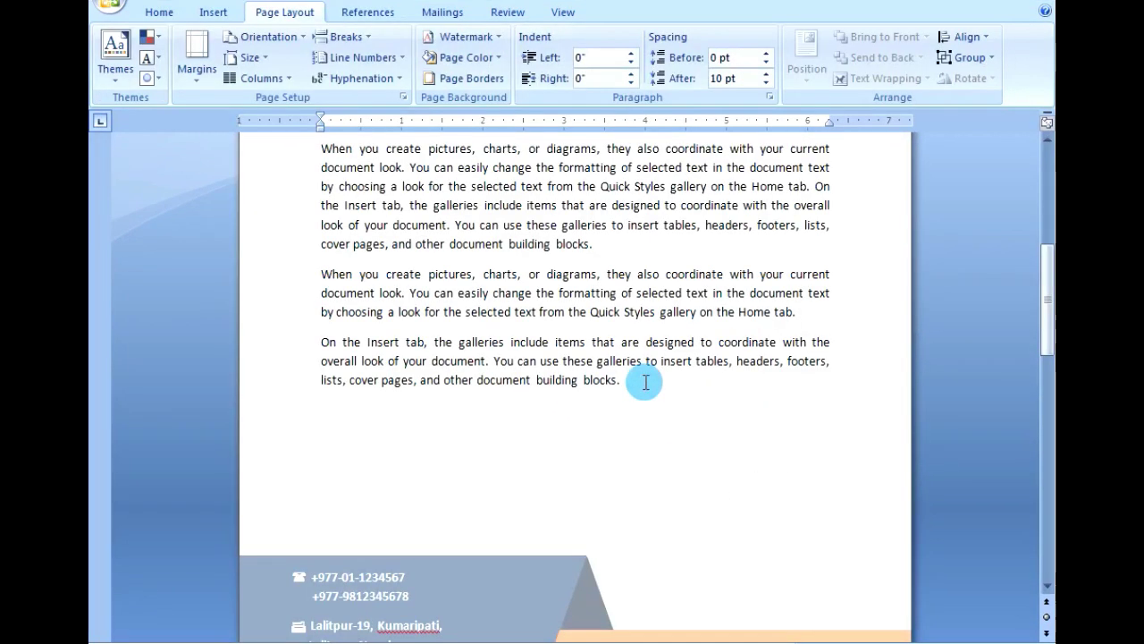
{"action": "left_click_drag", "start_coordinate": [646, 383], "coordinate": [289, 334]}
{"action": "key", "text": "Delete"}
{"action": "key", "text": "Delete"}
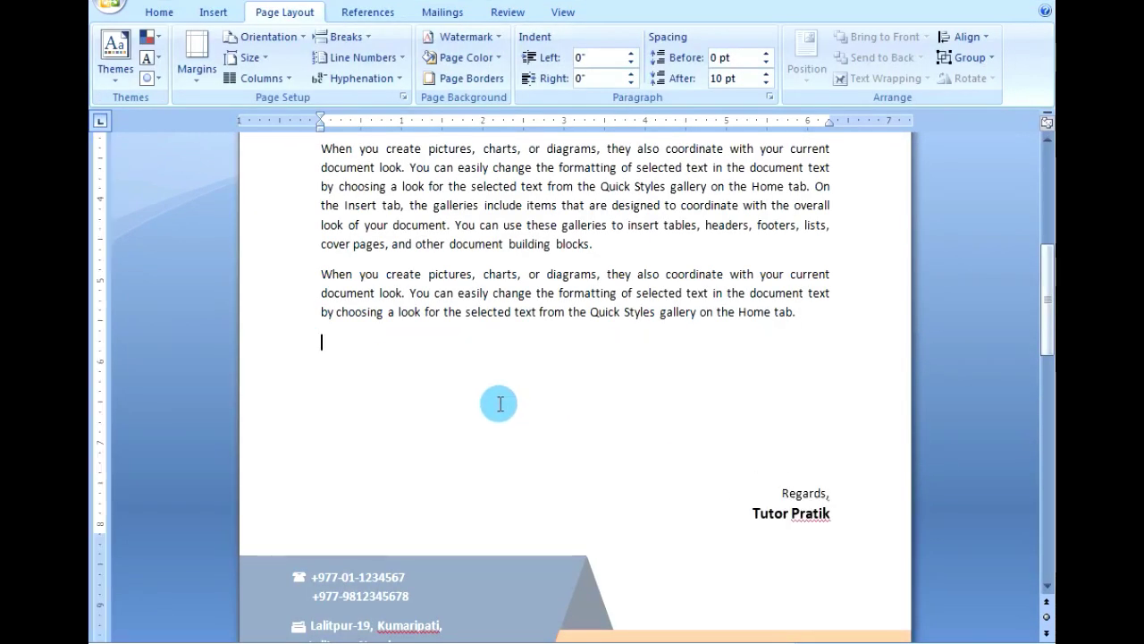
{"action": "key", "text": "Delete"}
{"action": "key", "text": "Delete"}
Add the Desktop picture 'aa' as a washed-out custom picture watermark behind the letter.
{"action": "scroll", "coordinate": [669, 429], "scroll_direction": "up", "scroll_amount": 4}
{"action": "scroll", "coordinate": [668, 429], "scroll_direction": "up", "scroll_amount": 3}
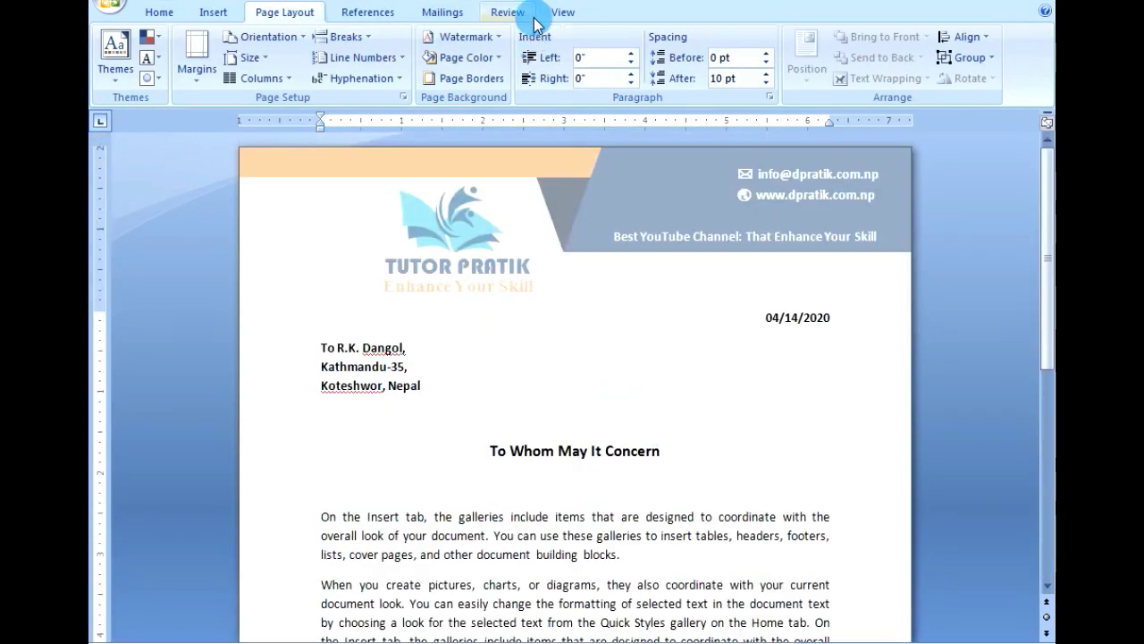
{"action": "left_click", "coordinate": [496, 37]}
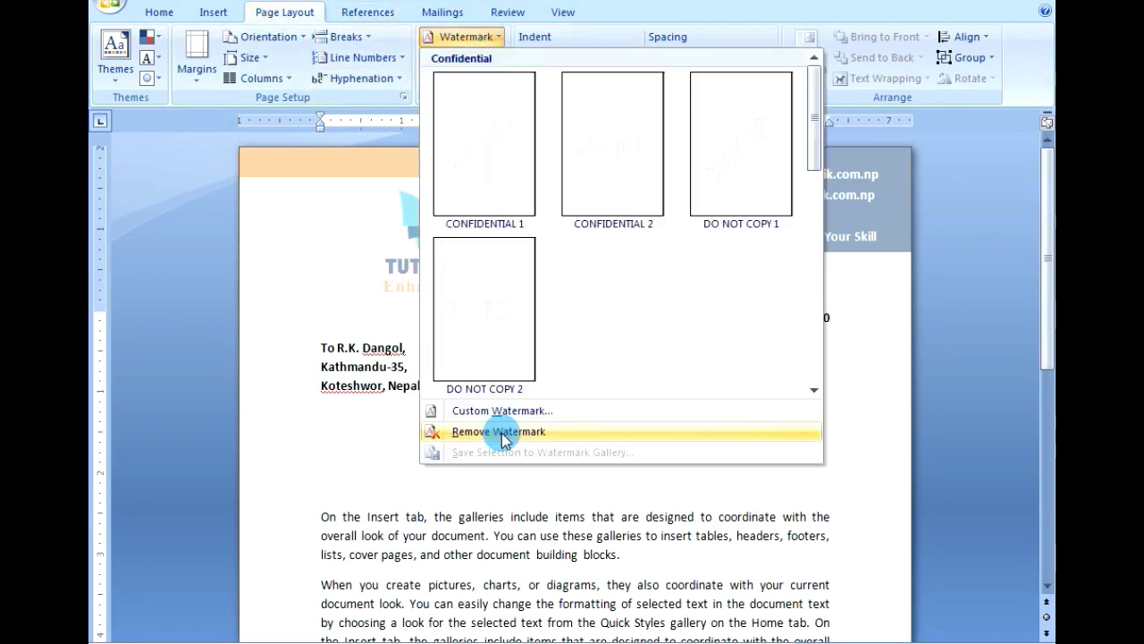
{"action": "left_click", "coordinate": [577, 404]}
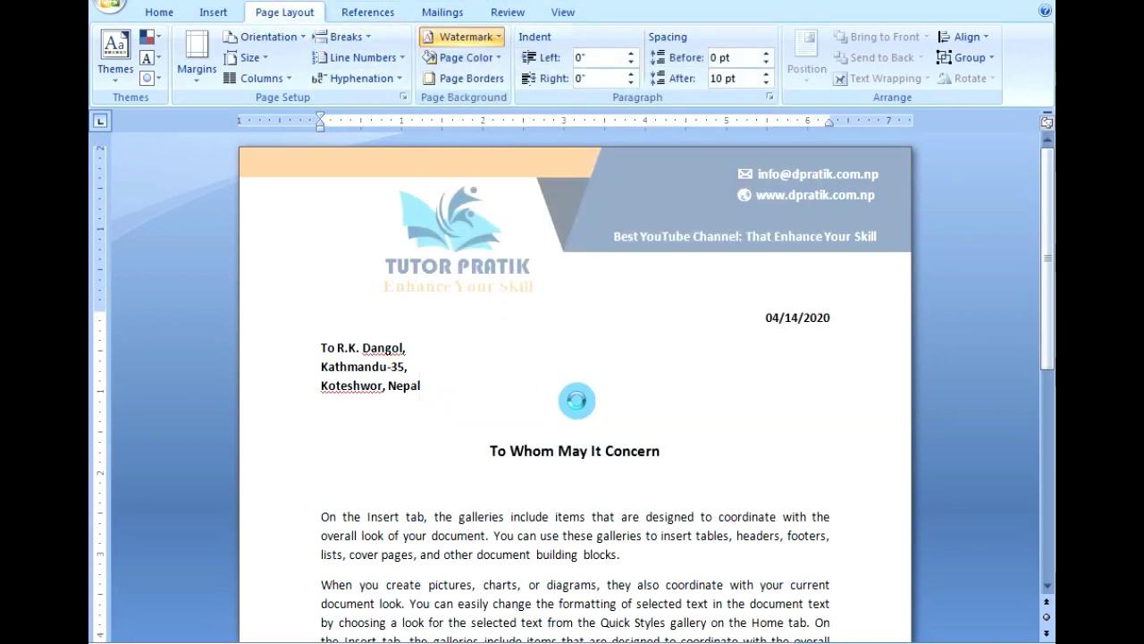
{"action": "left_click", "coordinate": [438, 216]}
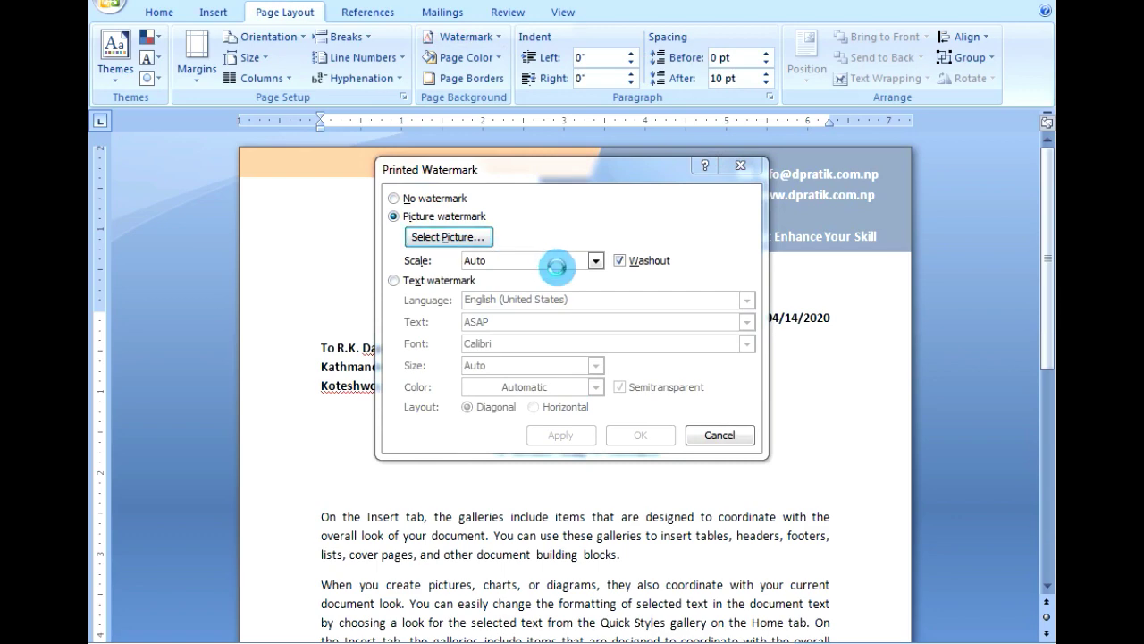
{"action": "left_click", "coordinate": [459, 346]}
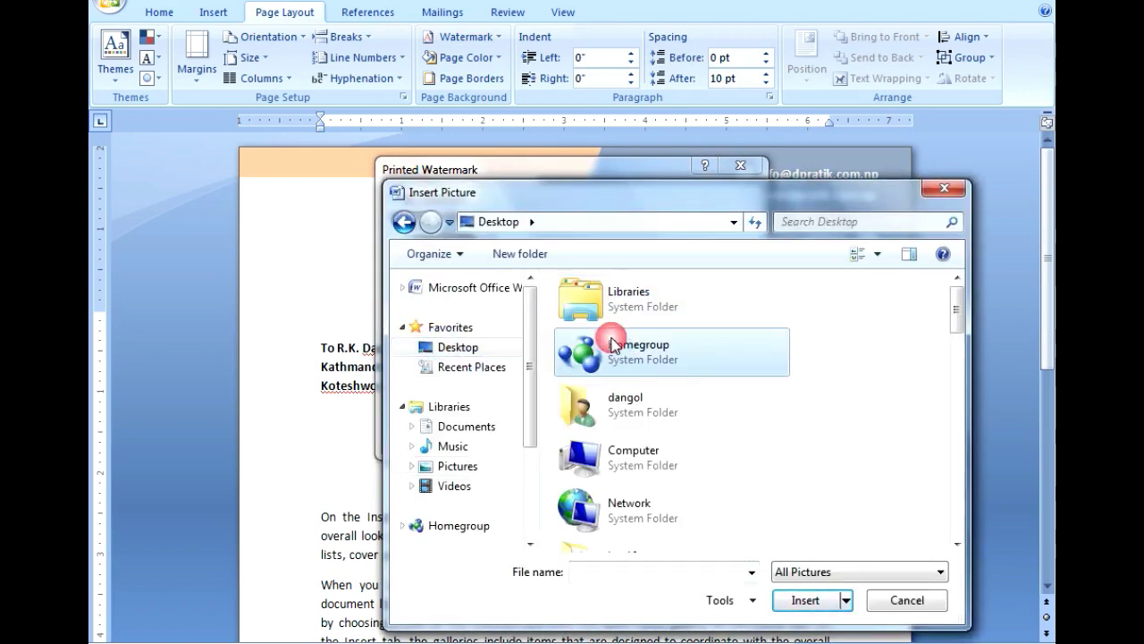
{"action": "scroll", "coordinate": [608, 378], "scroll_direction": "down", "scroll_amount": 5}
{"action": "left_click", "coordinate": [600, 290]}
{"action": "double_click", "coordinate": [600, 291]}
{"action": "left_click", "coordinate": [647, 435]}
{"action": "scroll", "coordinate": [582, 451], "scroll_direction": "down", "scroll_amount": 3}
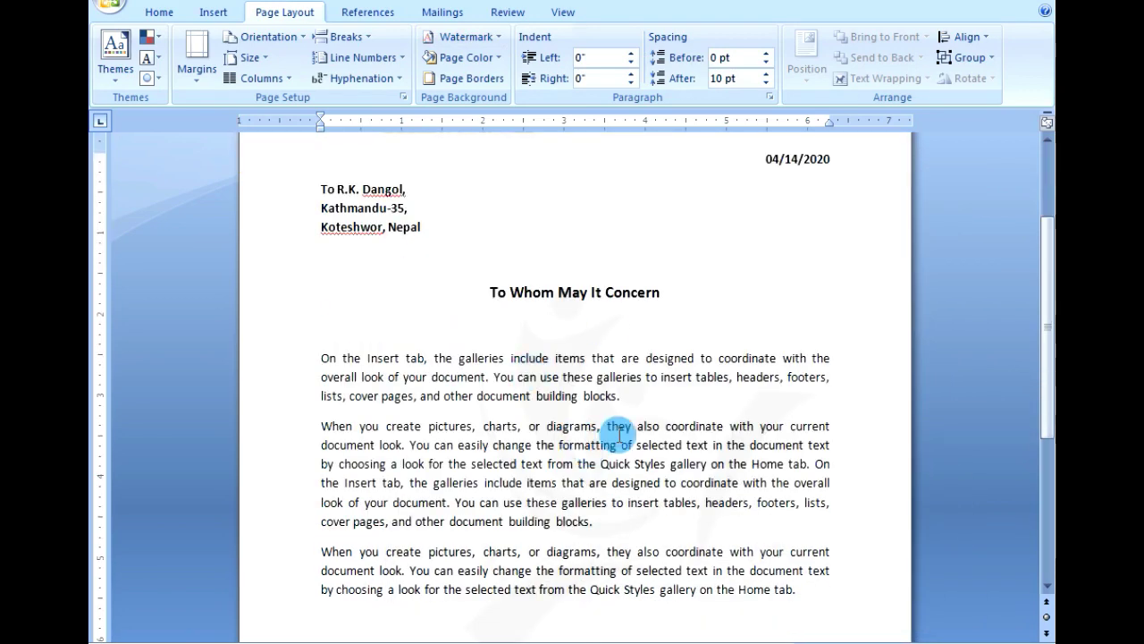
{"action": "scroll", "coordinate": [608, 427], "scroll_direction": "down", "scroll_amount": 5}
{"action": "scroll", "coordinate": [654, 391], "scroll_direction": "down", "scroll_amount": 5}
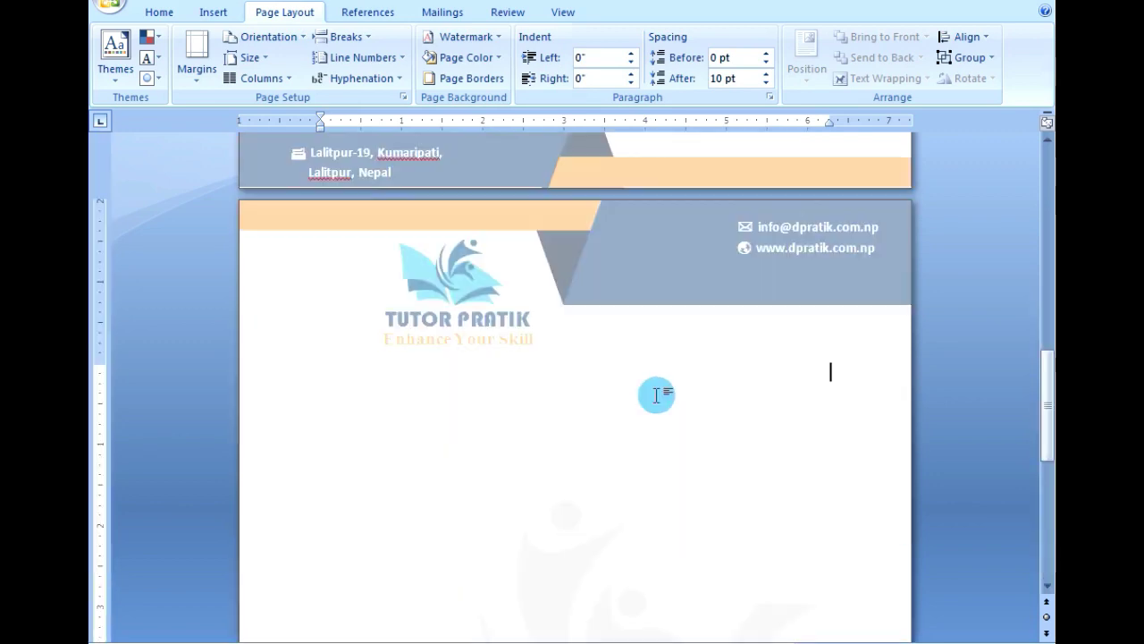
{"action": "scroll", "coordinate": [597, 403], "scroll_direction": "down", "scroll_amount": 3}
{"action": "scroll", "coordinate": [597, 403], "scroll_direction": "down", "scroll_amount": 5}
{"action": "scroll", "coordinate": [661, 396], "scroll_direction": "up", "scroll_amount": 1}
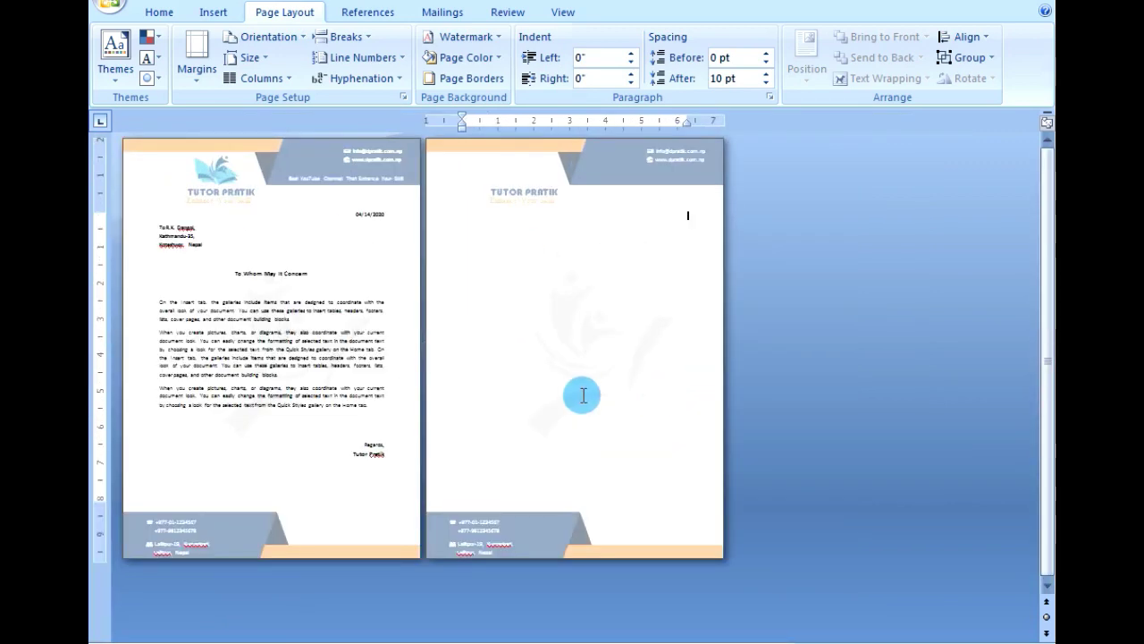
{"action": "scroll", "coordinate": [554, 394], "scroll_direction": "up", "scroll_amount": 5}
{"action": "scroll", "coordinate": [474, 393], "scroll_direction": "down", "scroll_amount": 1}
{"action": "scroll", "coordinate": [528, 398], "scroll_direction": "up", "scroll_amount": 7}
{"action": "scroll", "coordinate": [532, 402], "scroll_direction": "up", "scroll_amount": 10}
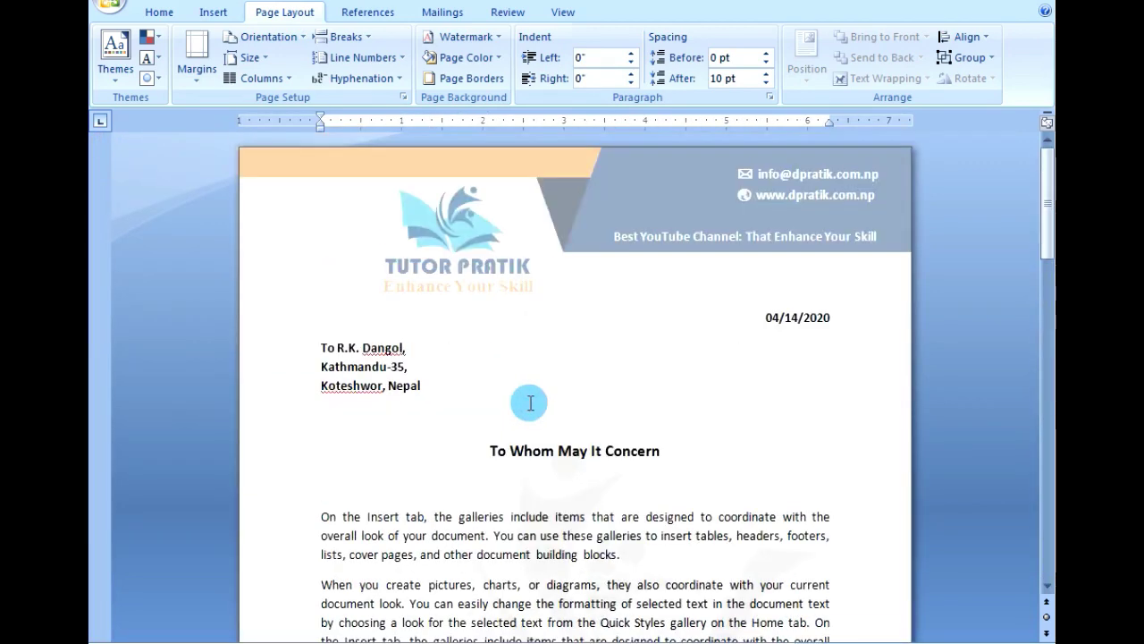
{"action": "scroll", "coordinate": [530, 403], "scroll_direction": "down", "scroll_amount": 5}
{"action": "scroll", "coordinate": [532, 403], "scroll_direction": "down", "scroll_amount": 5}
{"action": "scroll", "coordinate": [533, 403], "scroll_direction": "down", "scroll_amount": 5}
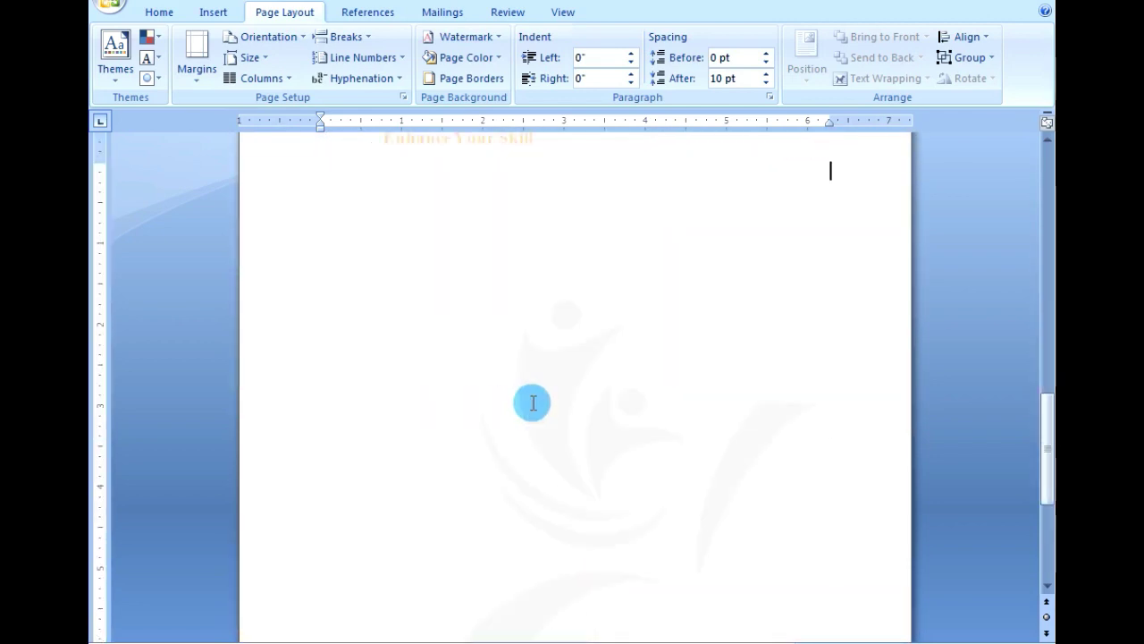
{"action": "scroll", "coordinate": [533, 403], "scroll_direction": "down", "scroll_amount": 5}
{"action": "scroll", "coordinate": [534, 403], "scroll_direction": "up", "scroll_amount": 4}
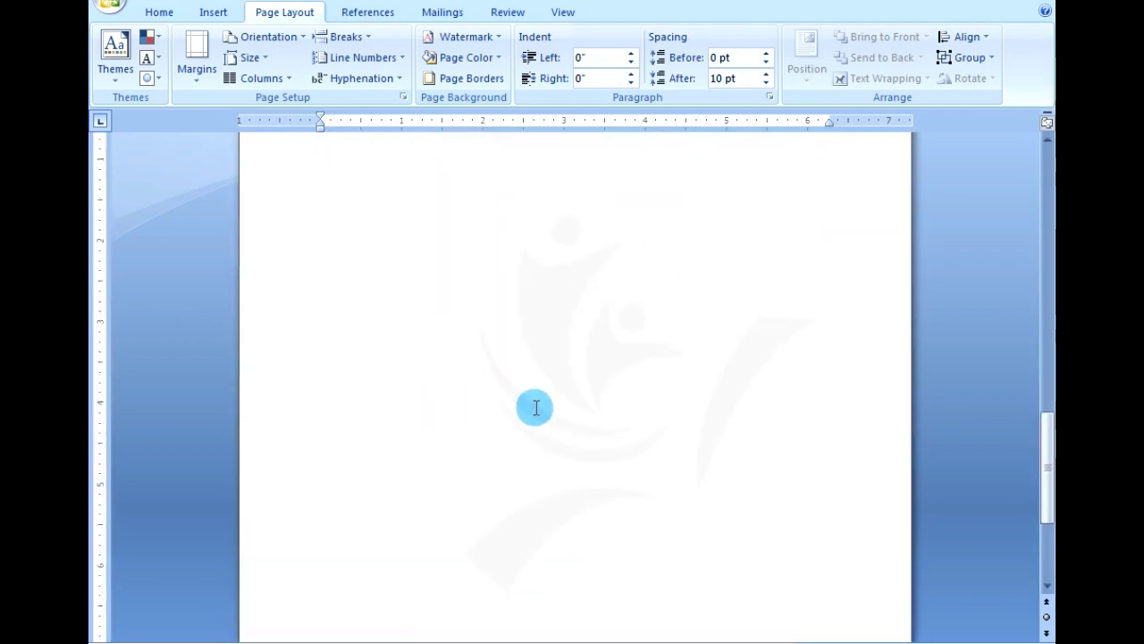
{"action": "scroll", "coordinate": [536, 408], "scroll_direction": "up", "scroll_amount": 5}
{"action": "scroll", "coordinate": [527, 412], "scroll_direction": "up", "scroll_amount": 5}
{"action": "scroll", "coordinate": [523, 412], "scroll_direction": "up", "scroll_amount": 3}
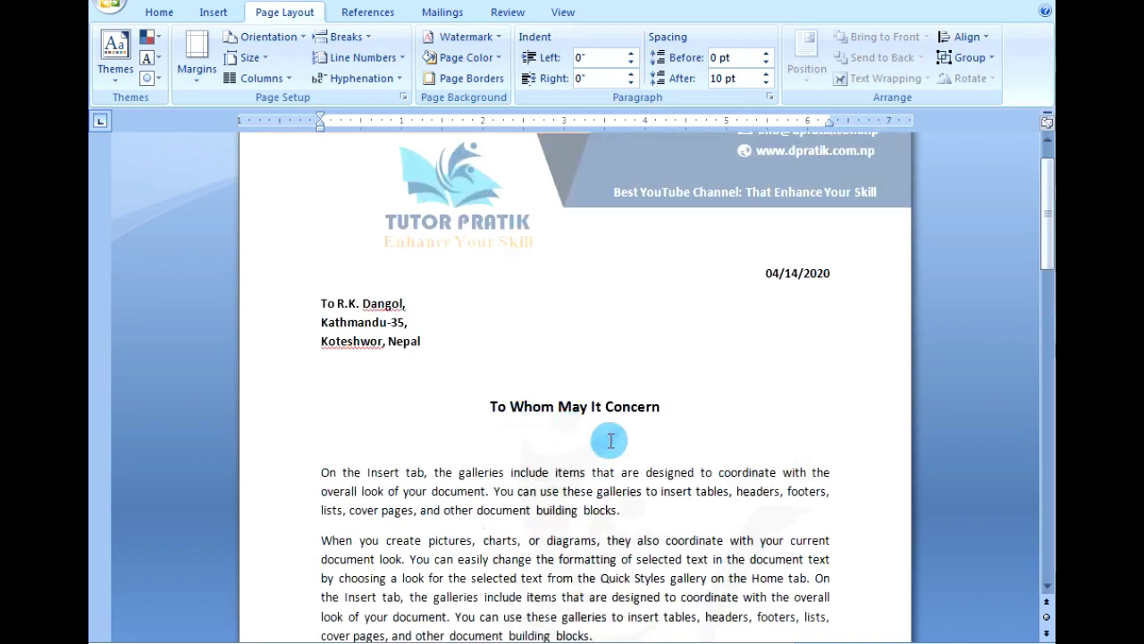
{"action": "left_click", "coordinate": [645, 403]}
{"action": "scroll", "coordinate": [689, 417], "scroll_direction": "down", "scroll_amount": 4, "text": "ctrl"}
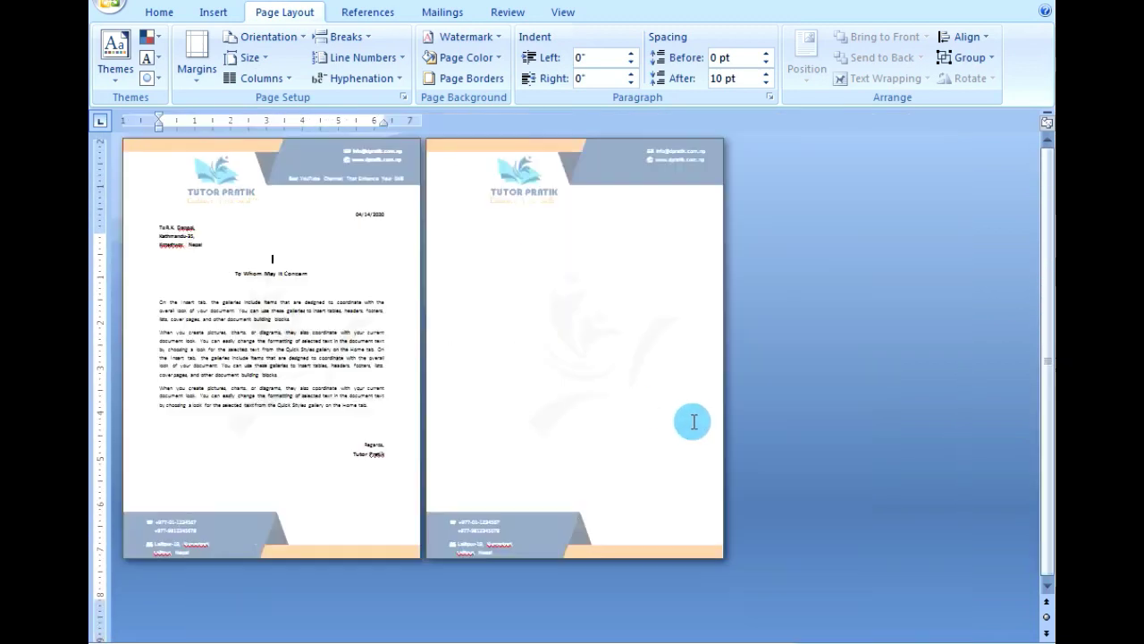